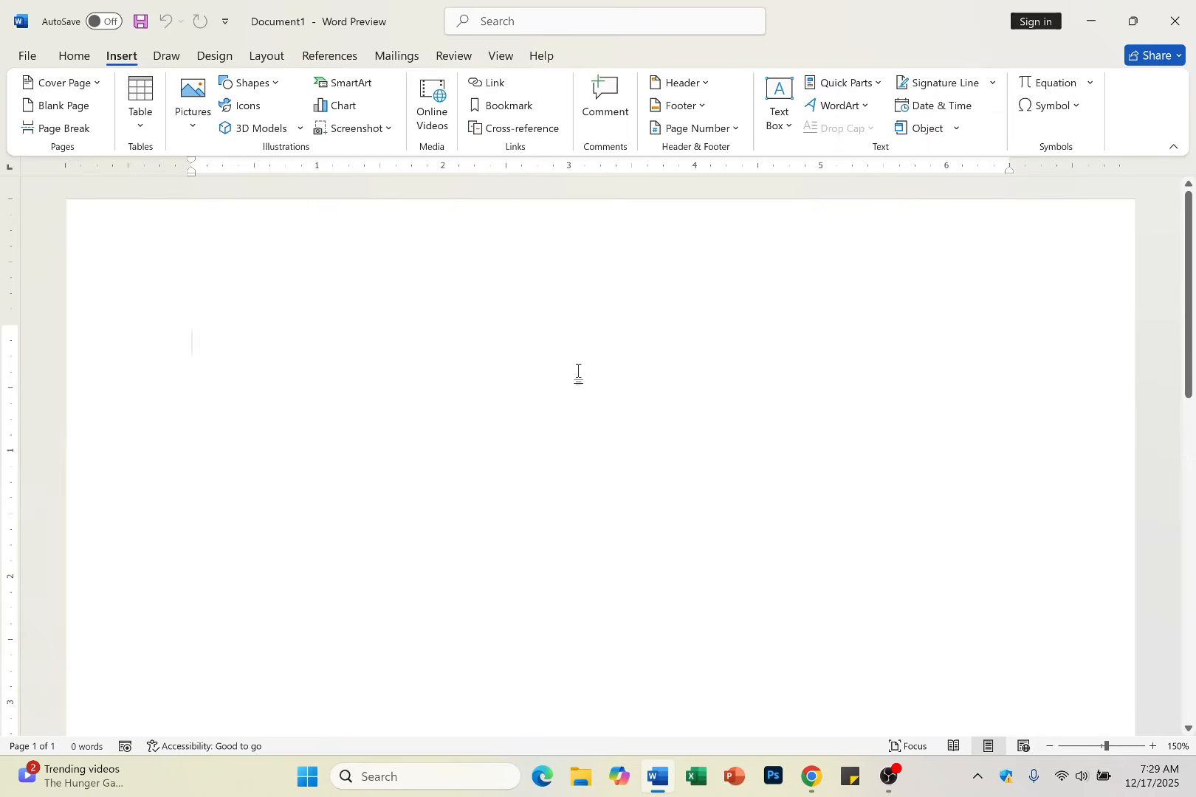
scroll(574, 369, "down", 2)
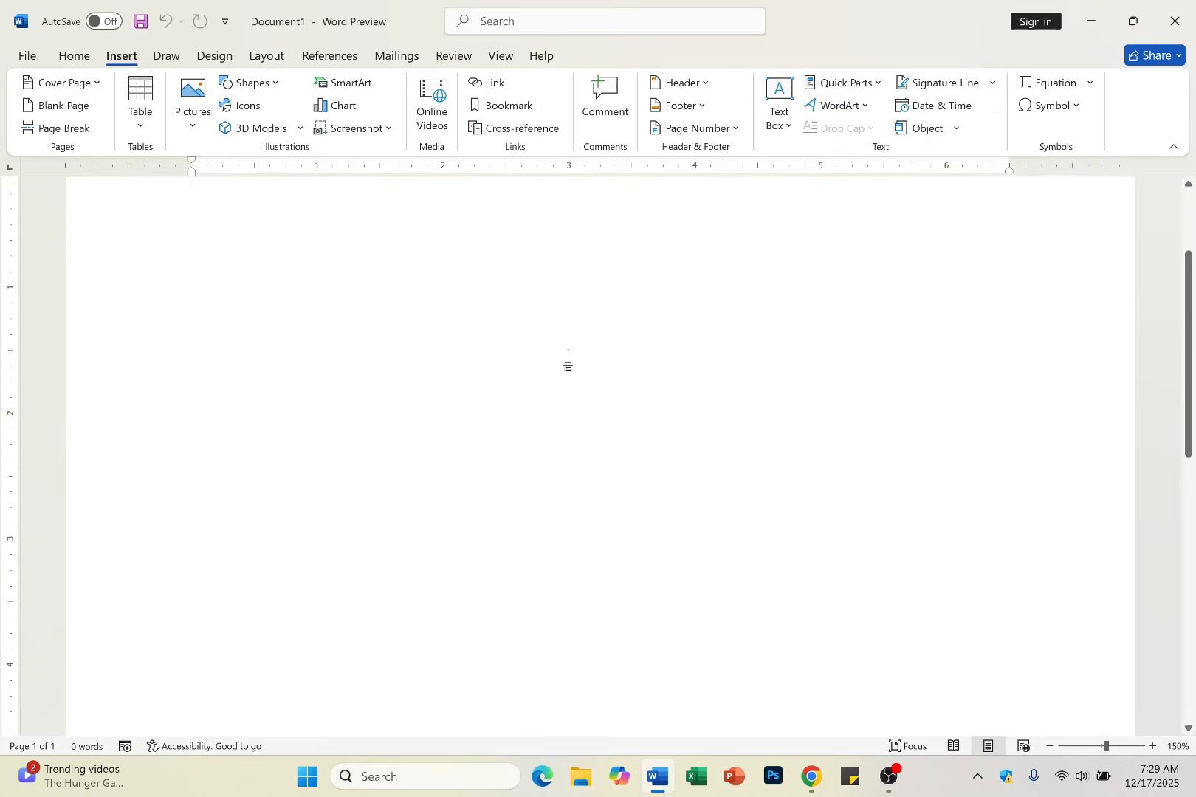
scroll(597, 375, "up", 2)
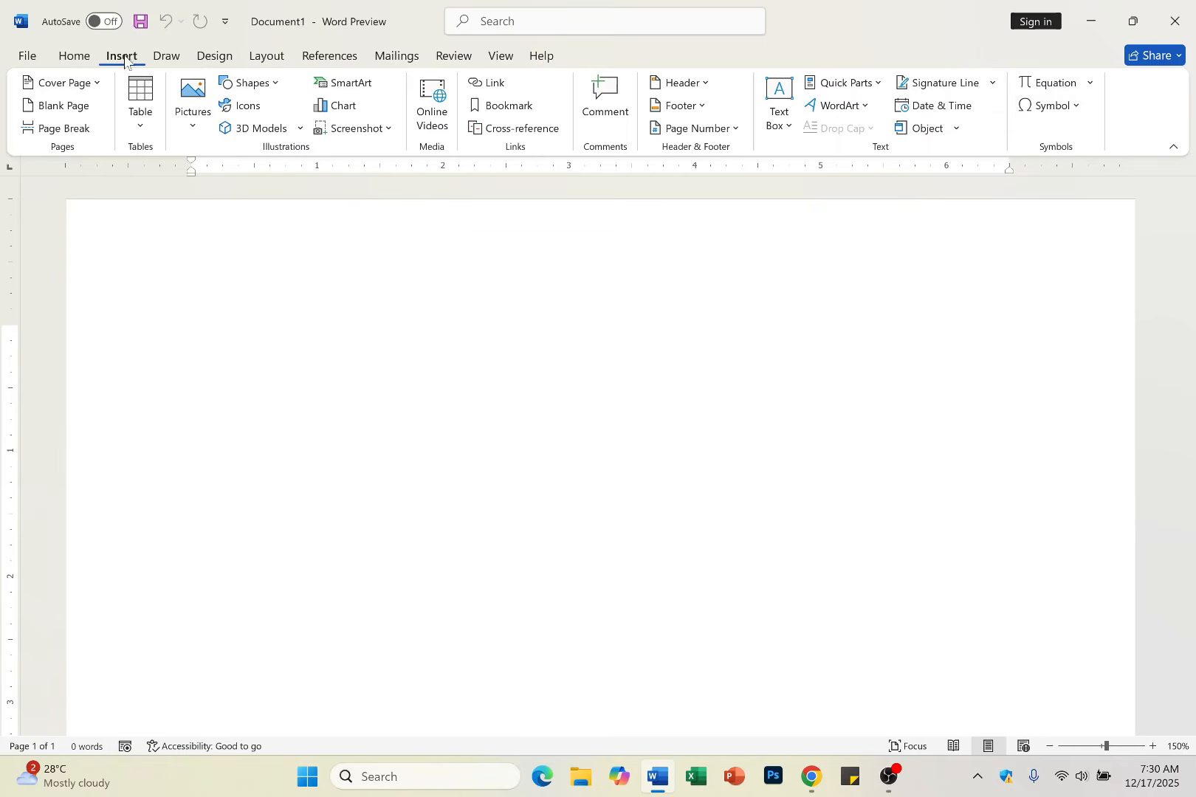
- Draw a rectangle about 3.42" high and 3.01" wide in the upper middle of the page and fill it with white
left_click(257, 88)
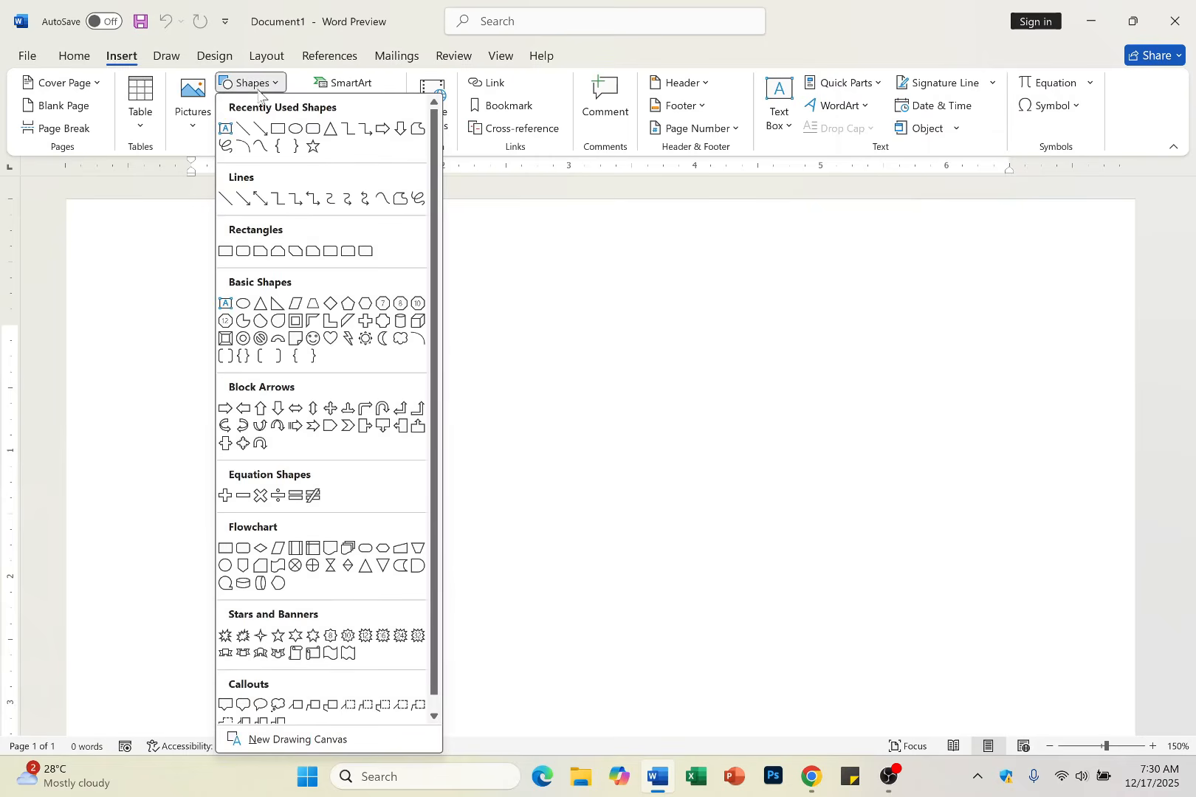
left_click(226, 252)
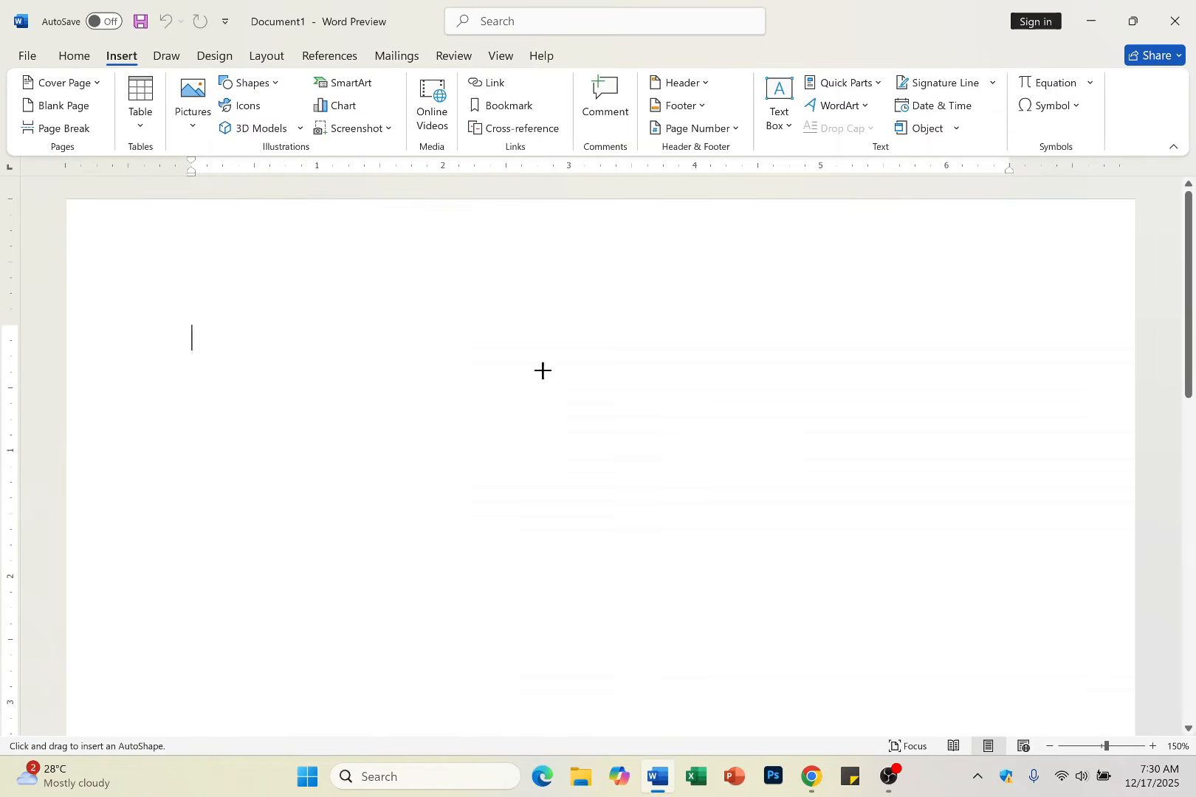
left_click_drag(405, 264, 782, 692)
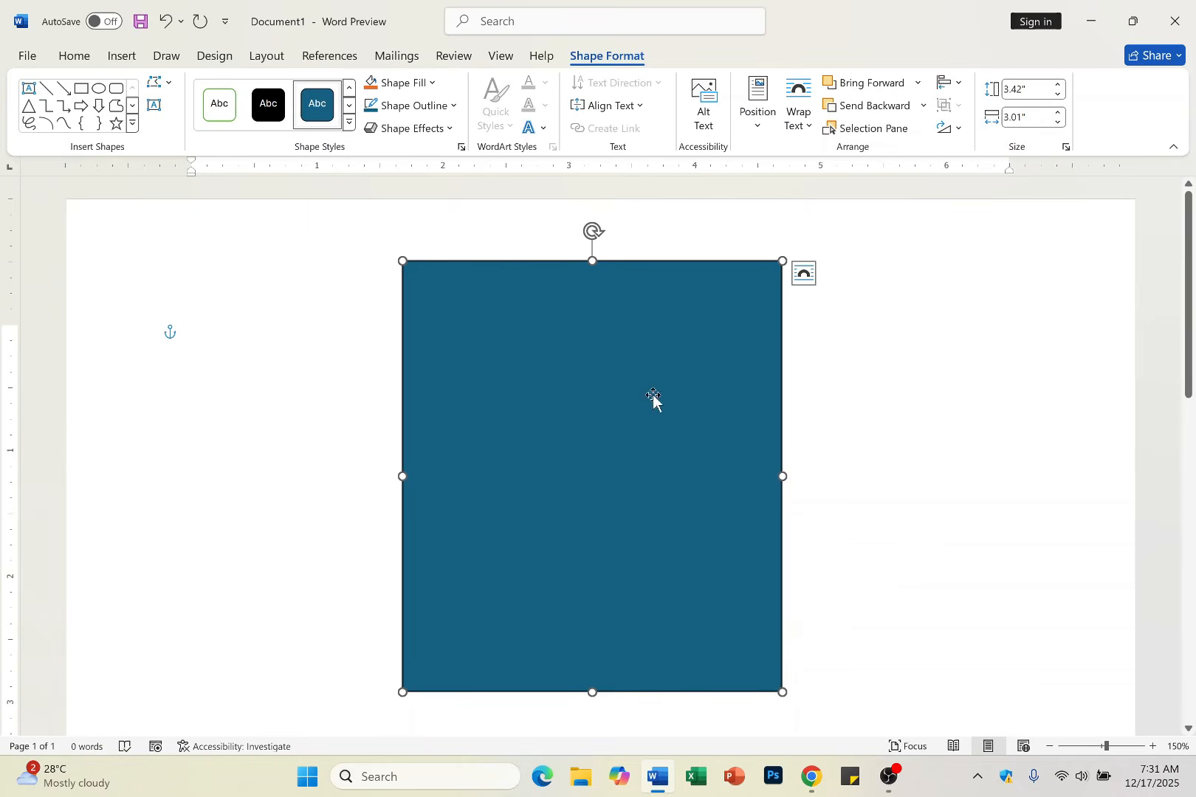
mouse_move(651, 403)
left_mouse_down()
mouse_move(685, 392)
mouse_move(672, 391)
left_mouse_up()
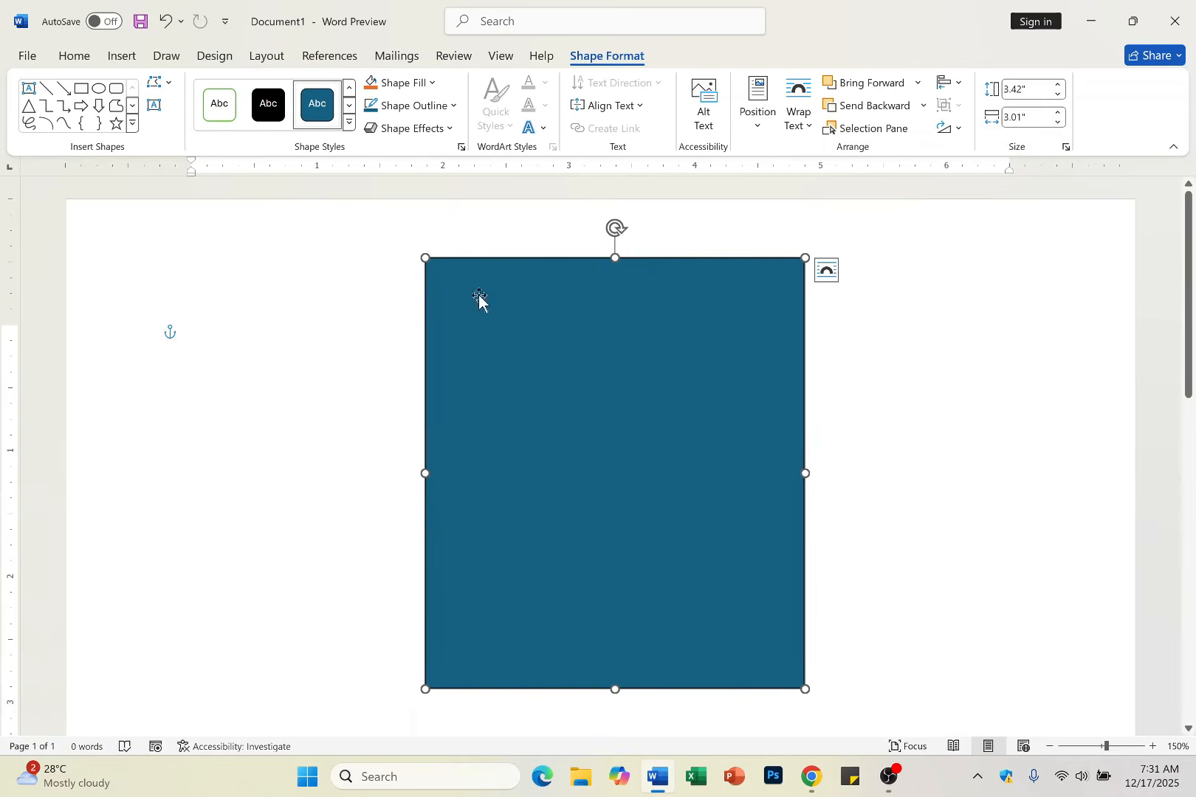
left_click(428, 86)
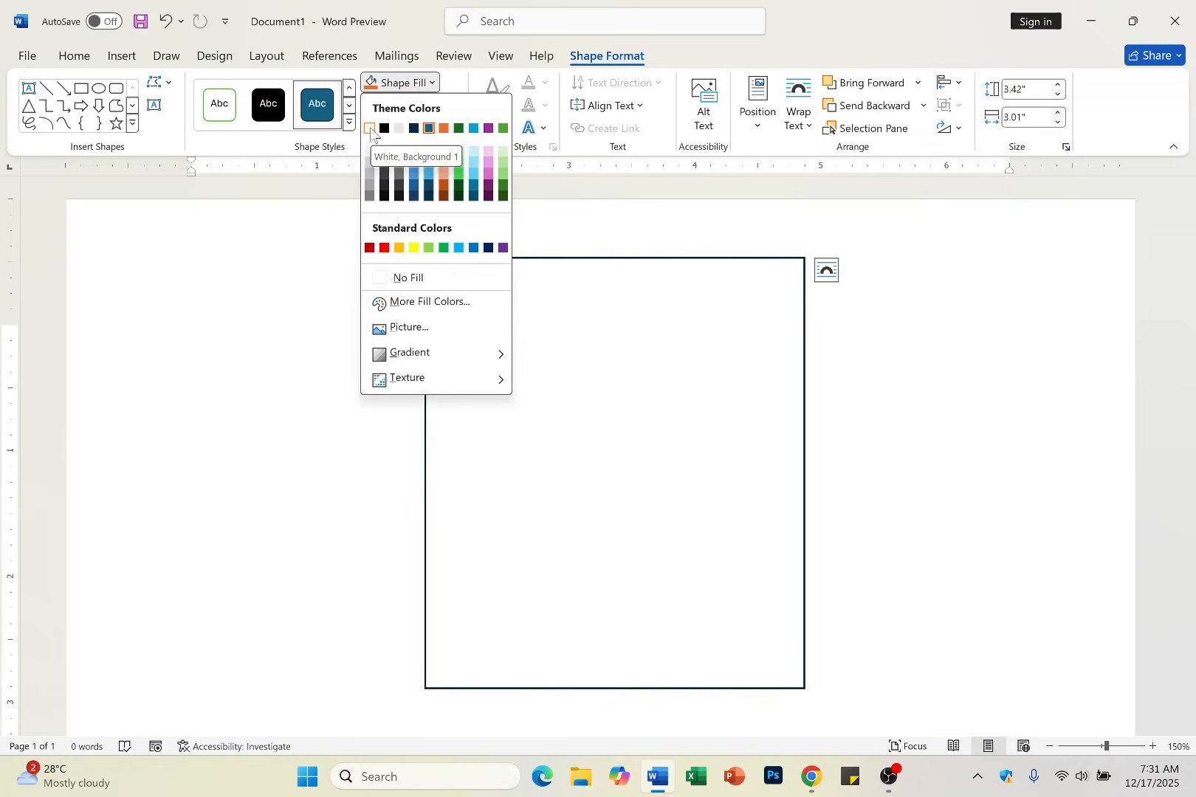
left_click(370, 129)
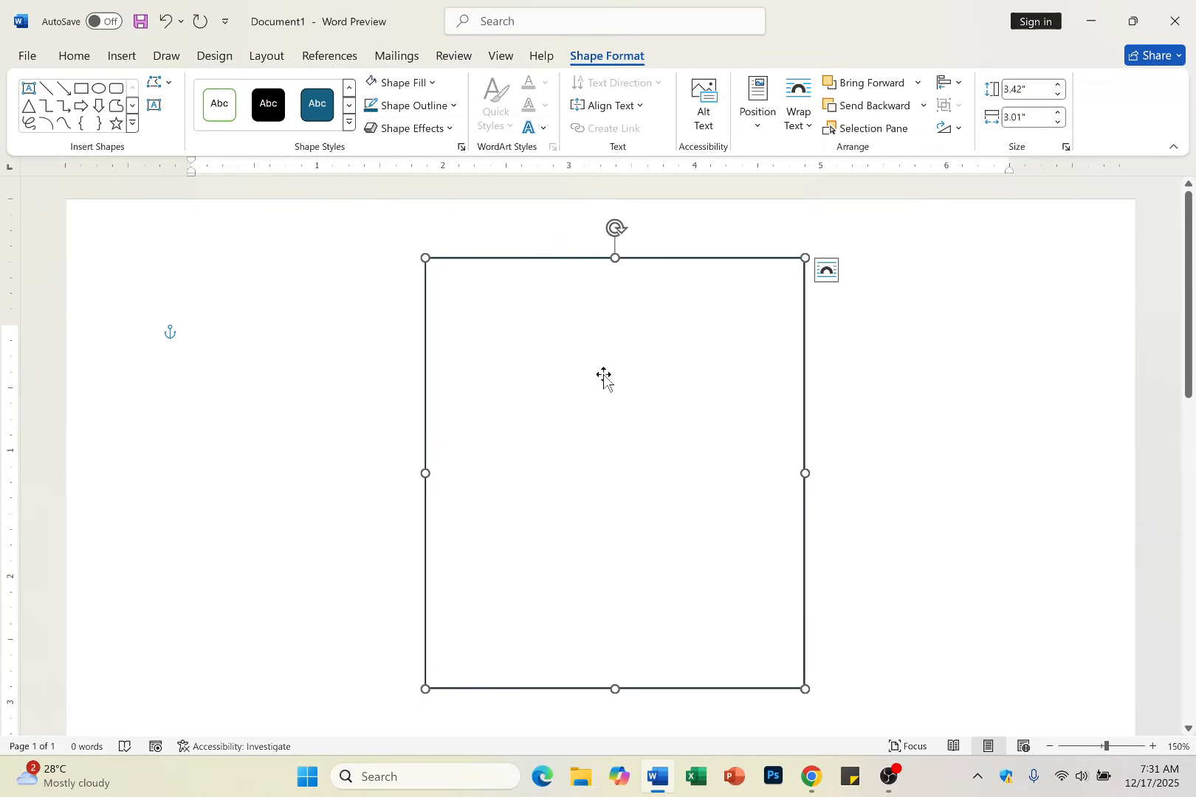
- Insert a Simple Text Box, delete its placeholder text and reduce its height to about 0.35"
left_click(127, 59)
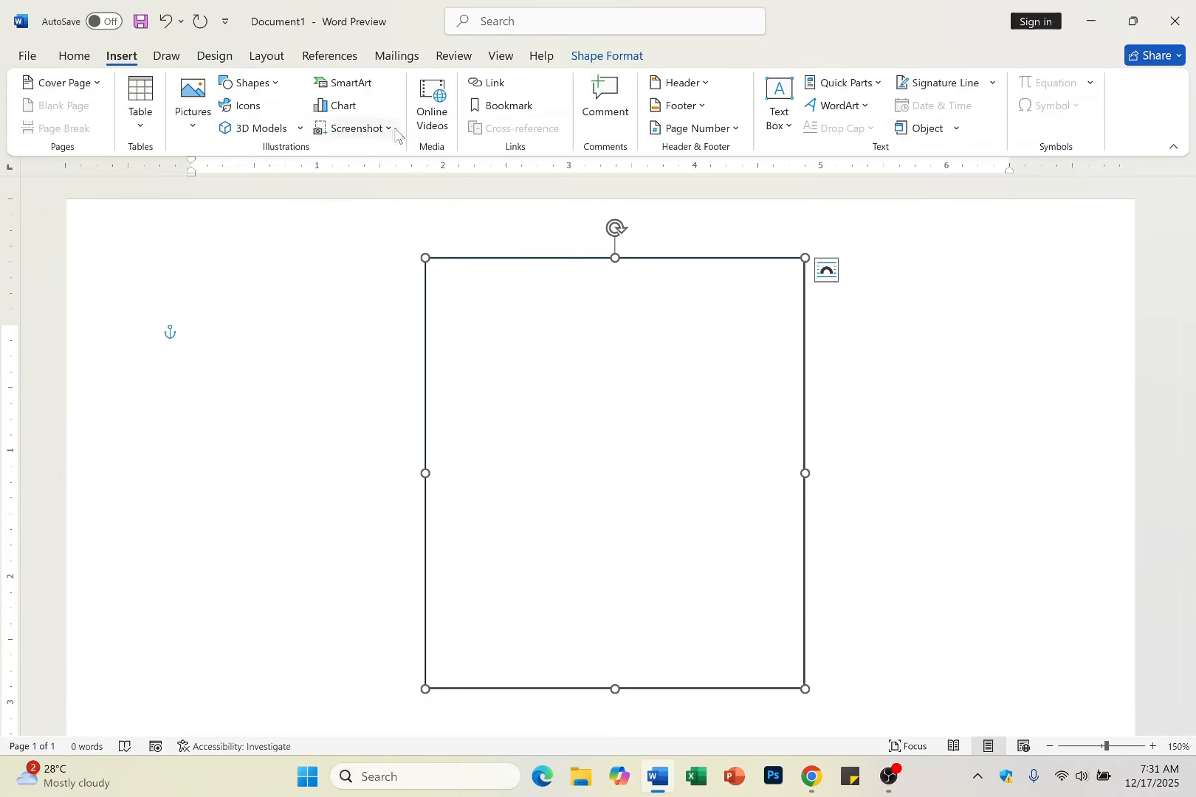
left_click(779, 101)
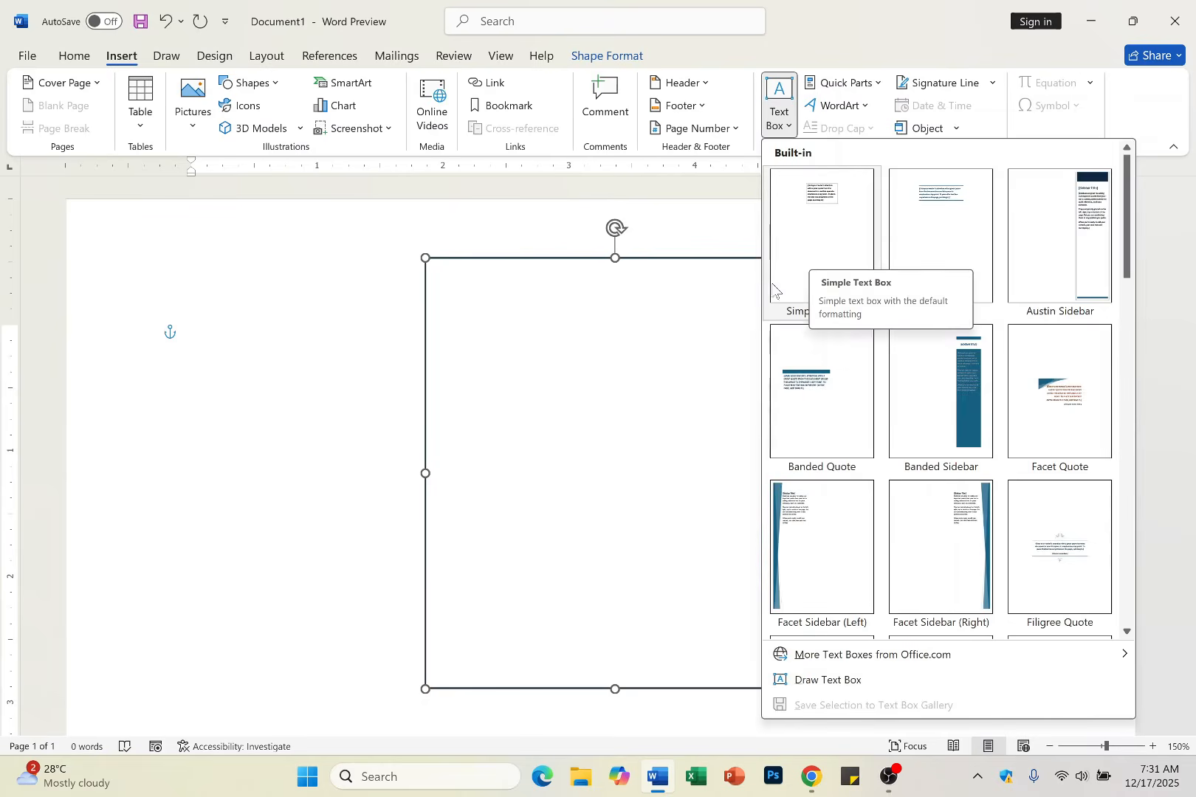
left_click(831, 235)
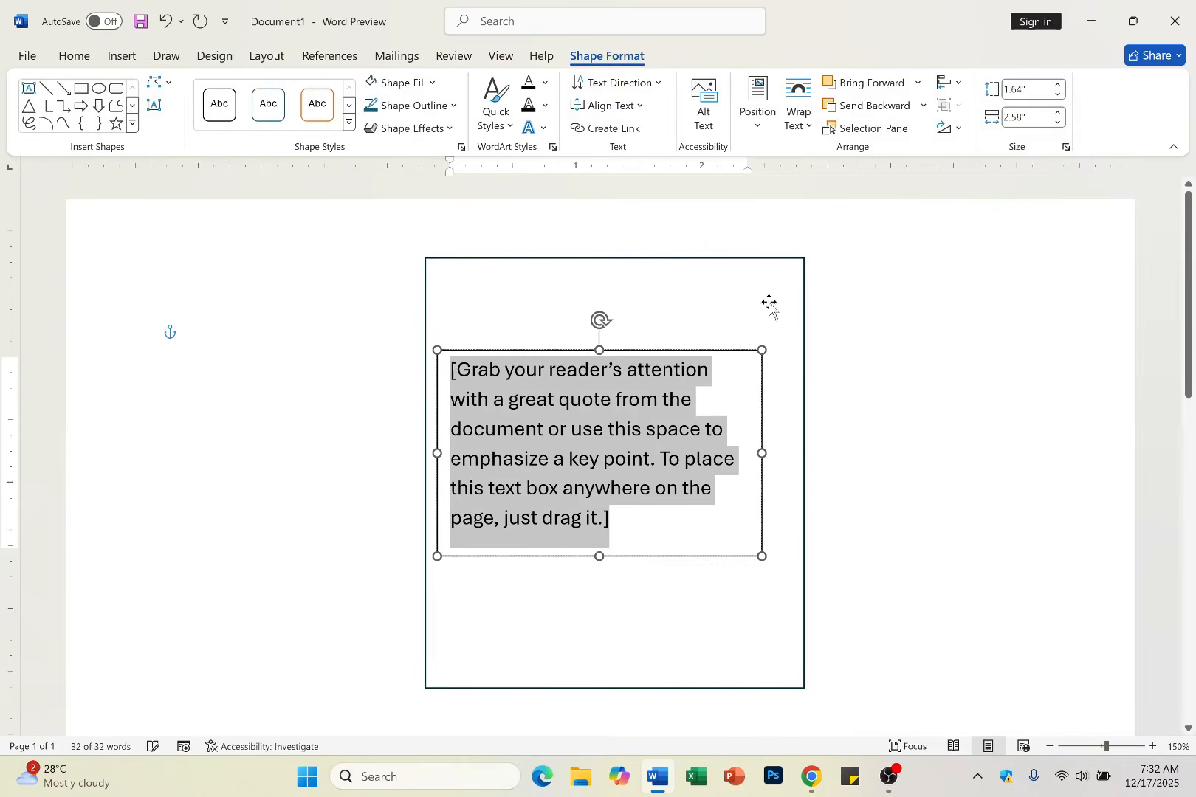
key("BackSpace")
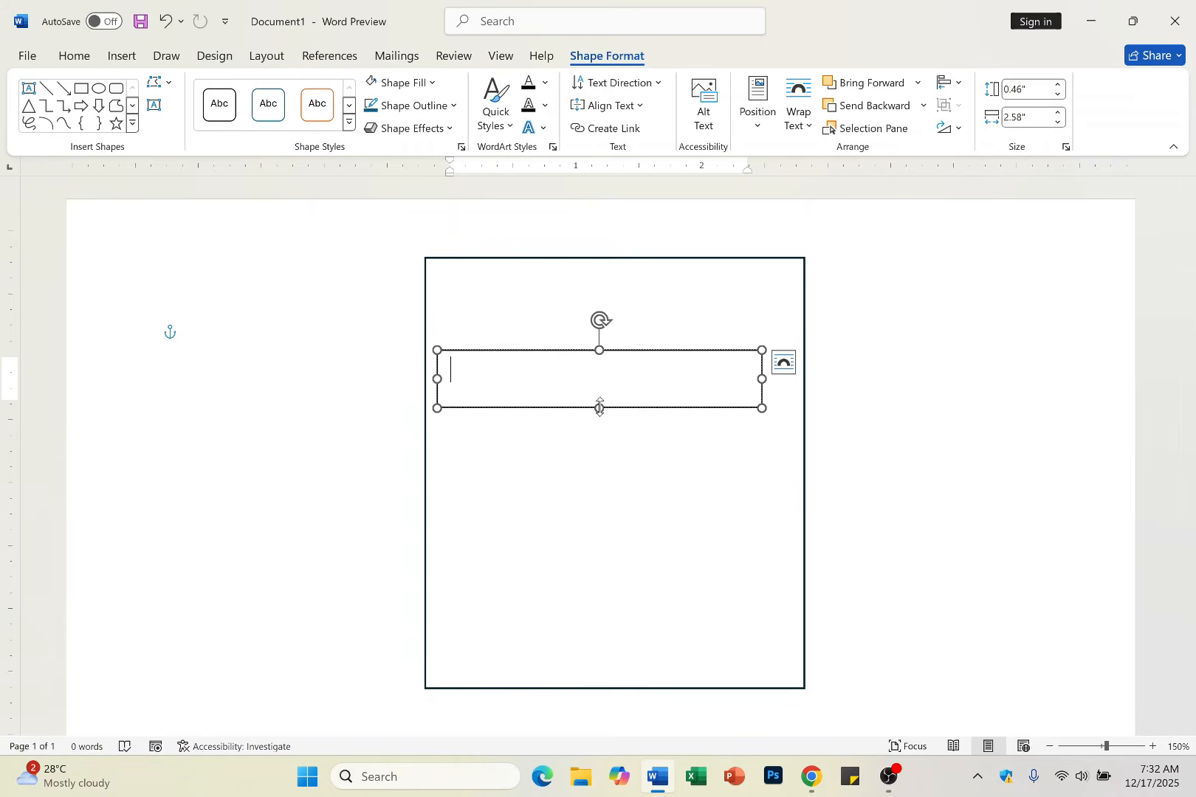
left_click_drag(599, 407, 600, 392)
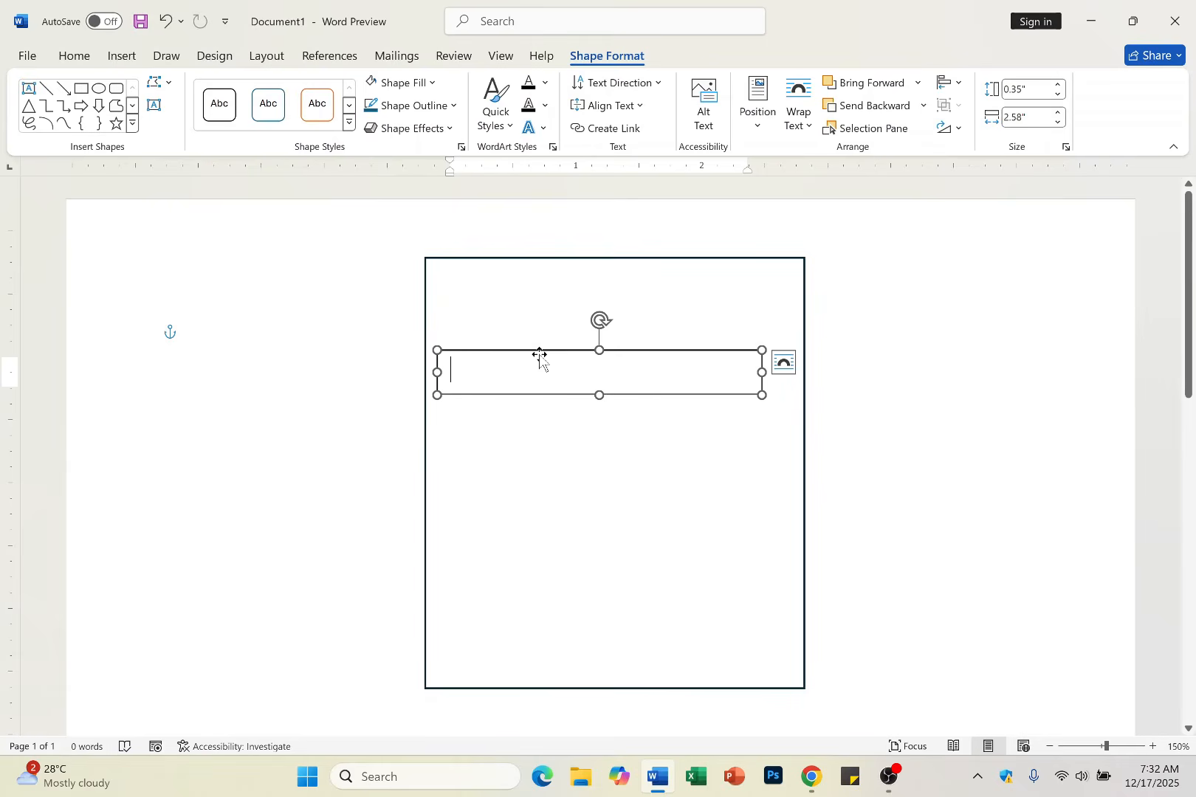
- Set the text box's wrapping to In Front of Text and position it just inside the large rectangle's upper edge
left_click_drag(538, 350, 553, 302)
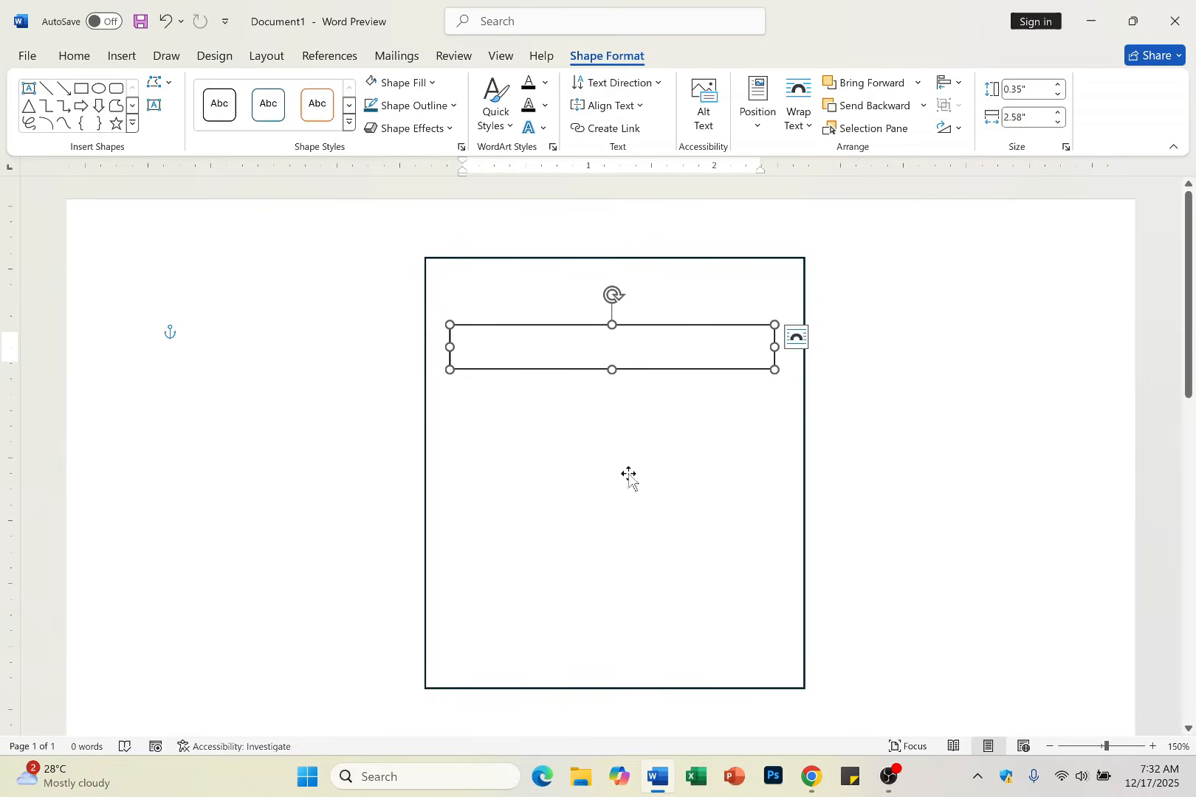
mouse_move(622, 463)
left_mouse_down()
mouse_move(550, 477)
mouse_move(611, 518)
mouse_move(628, 458)
mouse_move(590, 523)
mouse_move(430, 545)
mouse_move(520, 432)
mouse_move(602, 513)
mouse_move(603, 440)
mouse_move(608, 525)
mouse_move(603, 448)
mouse_move(608, 465)
left_mouse_up()
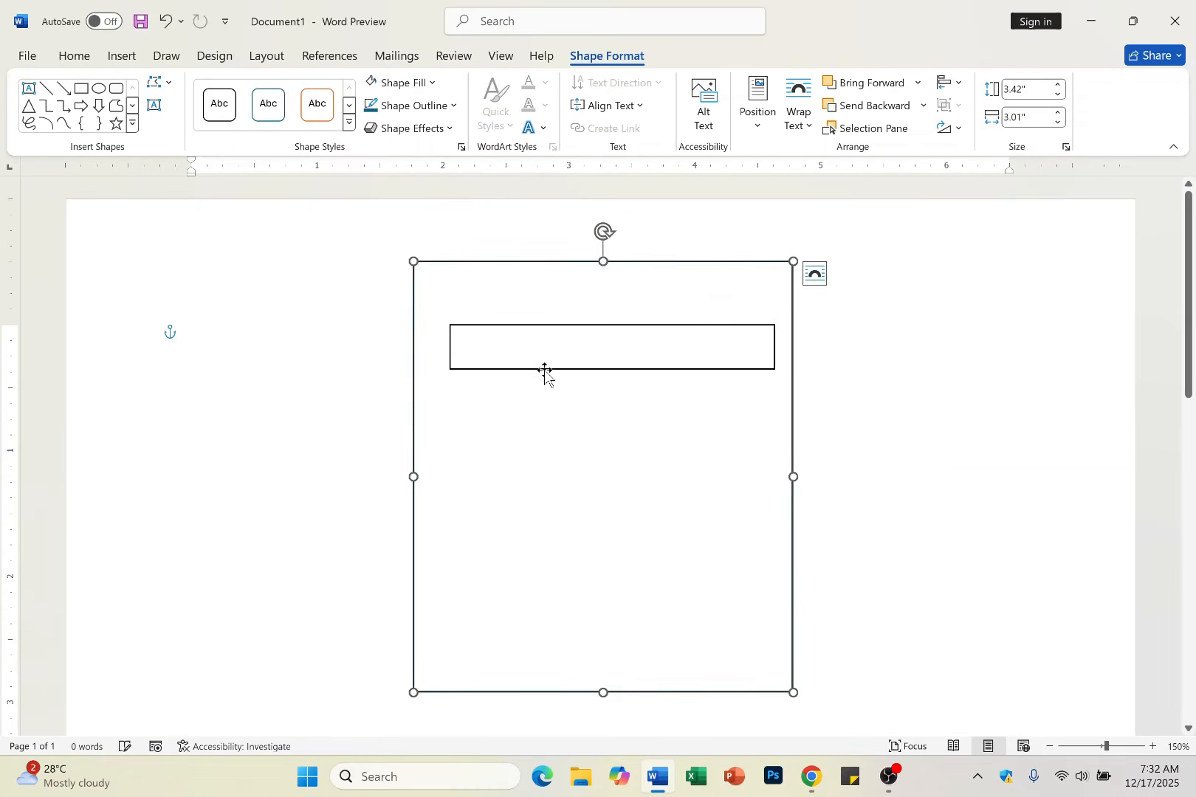
left_click_drag(545, 374, 527, 346)
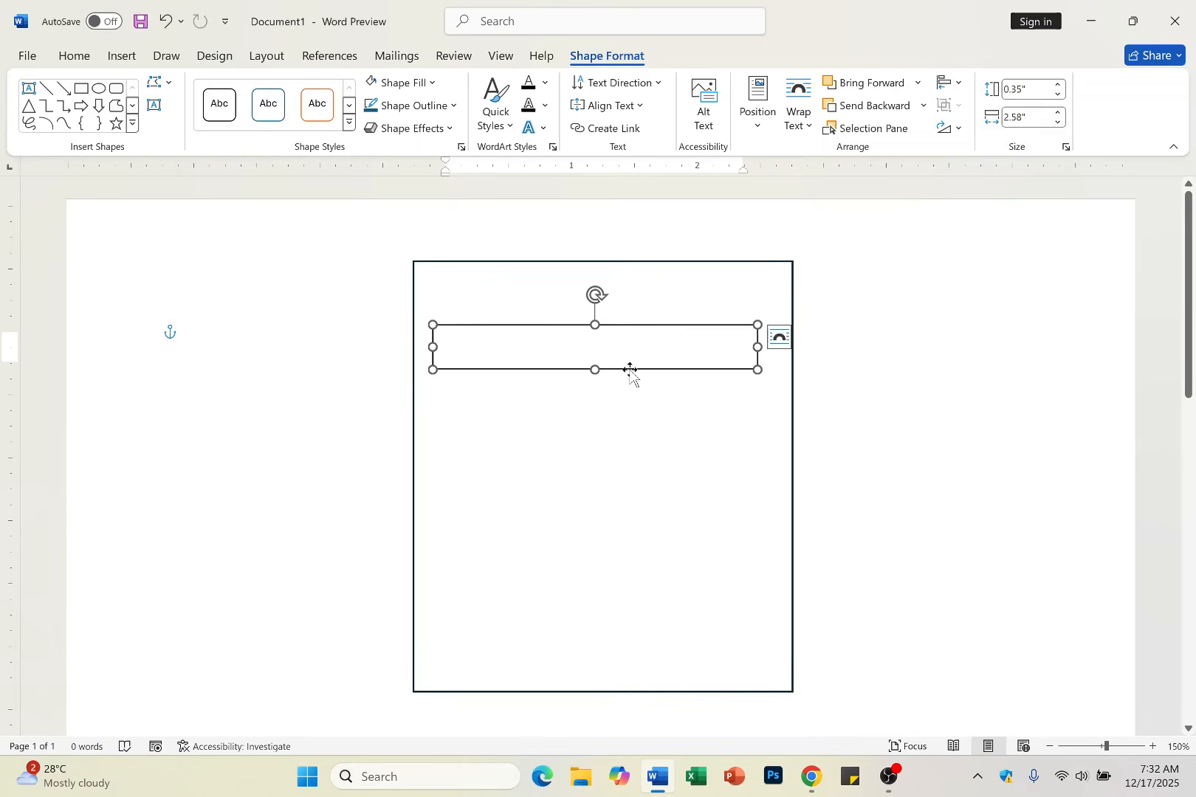
left_click(781, 341)
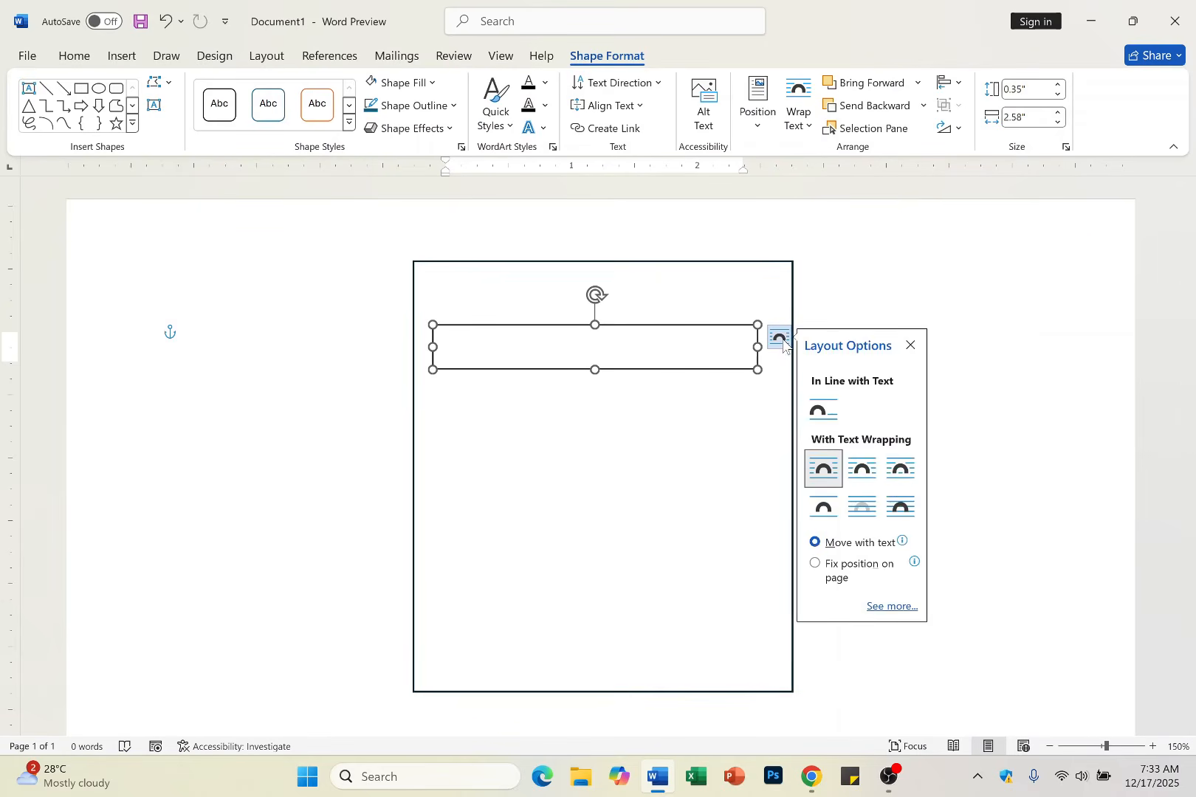
left_click(902, 513)
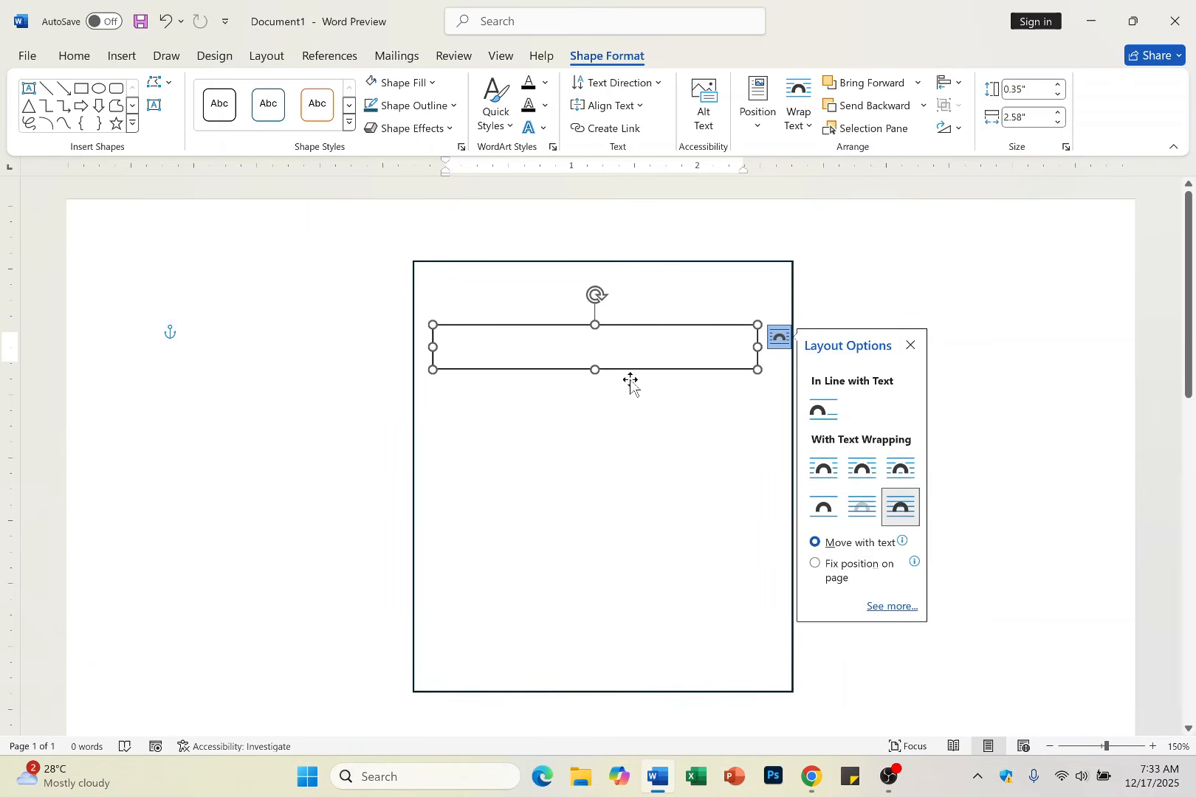
left_click_drag(635, 378, 637, 330)
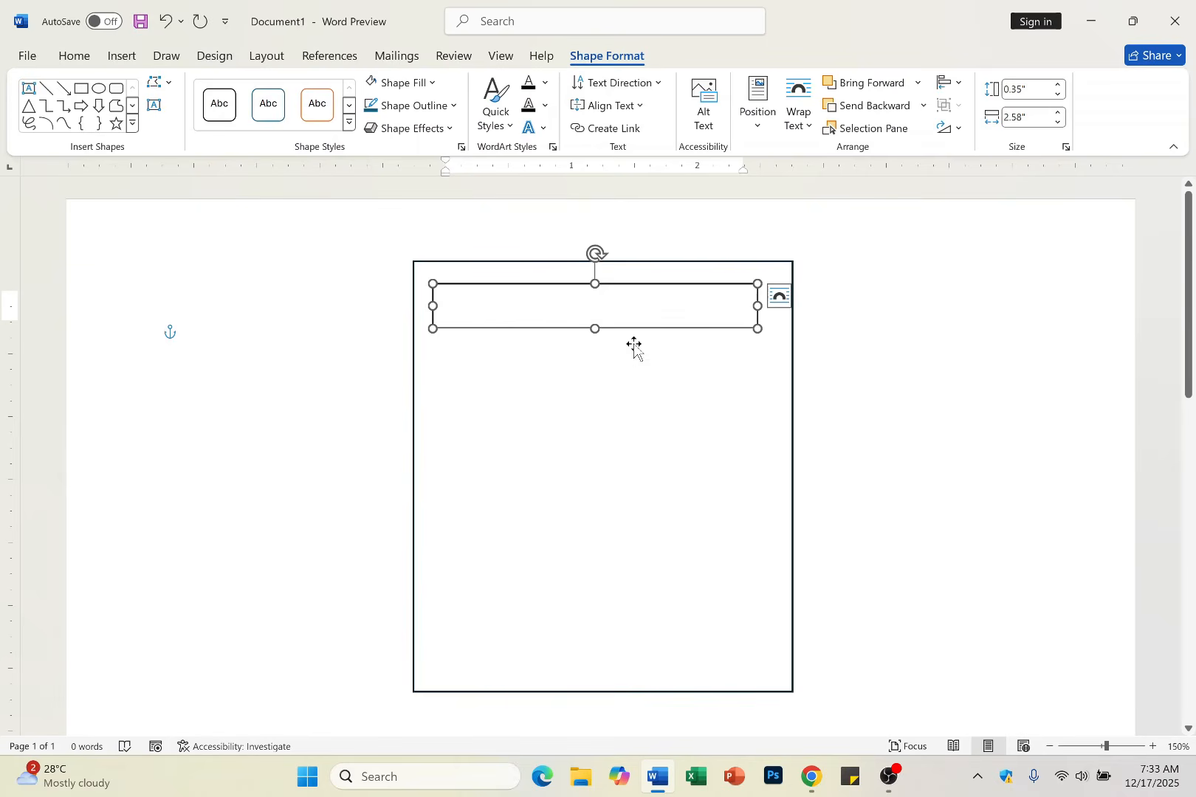
- Paste a copy of the text box directly below the first one and widen it to about 2.71"
left_click(834, 373)
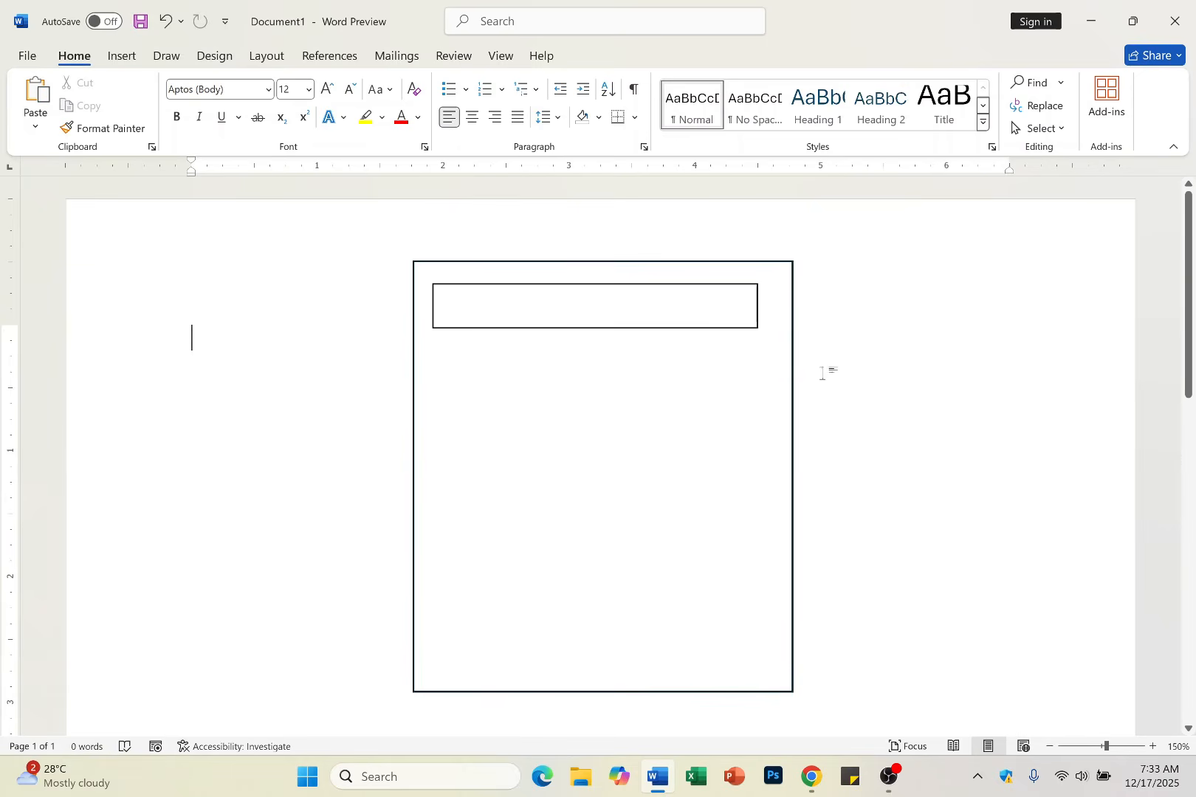
key("ctrl+v")
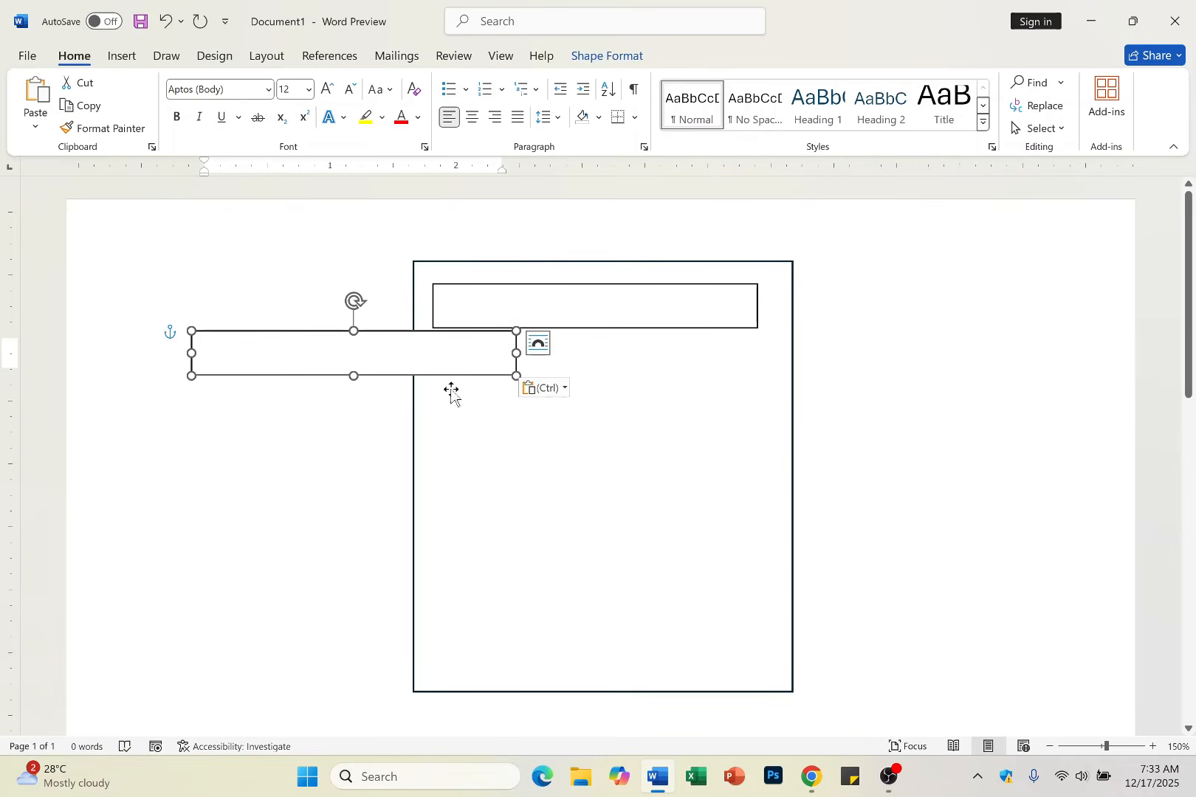
left_click_drag(467, 381, 710, 389)
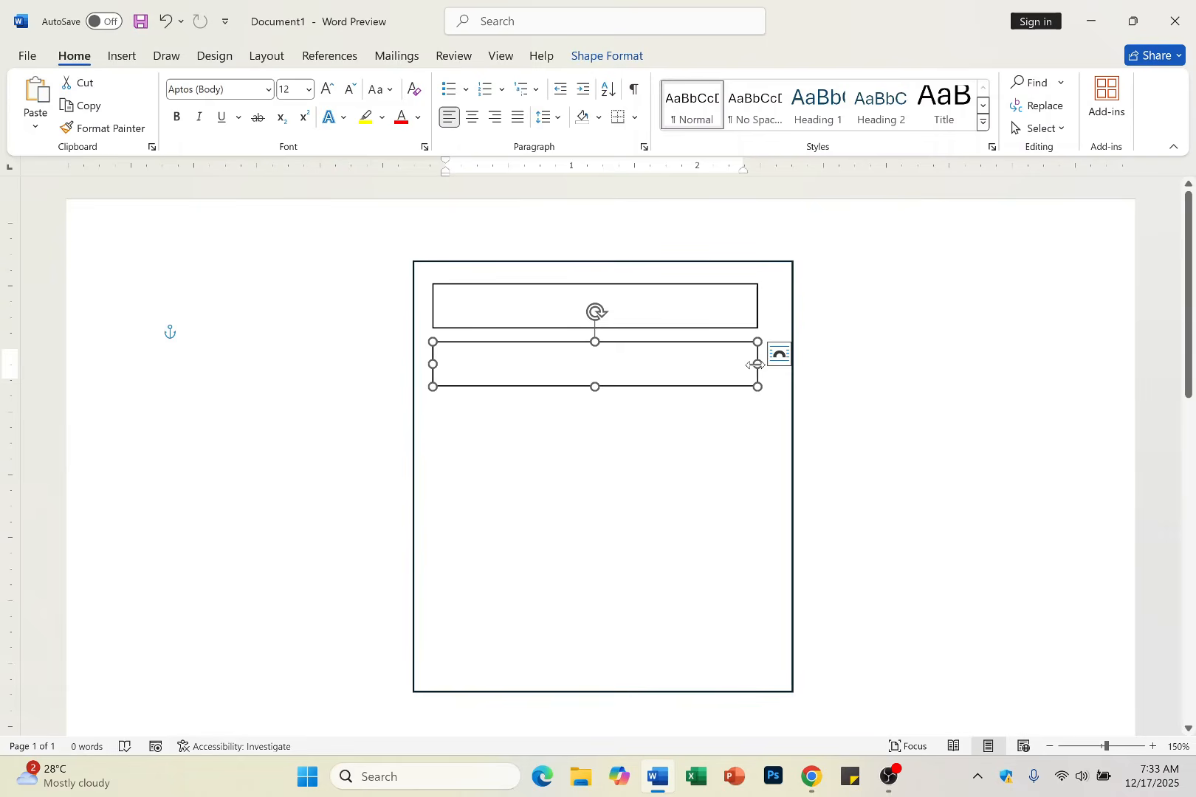
left_click_drag(757, 365, 768, 363)
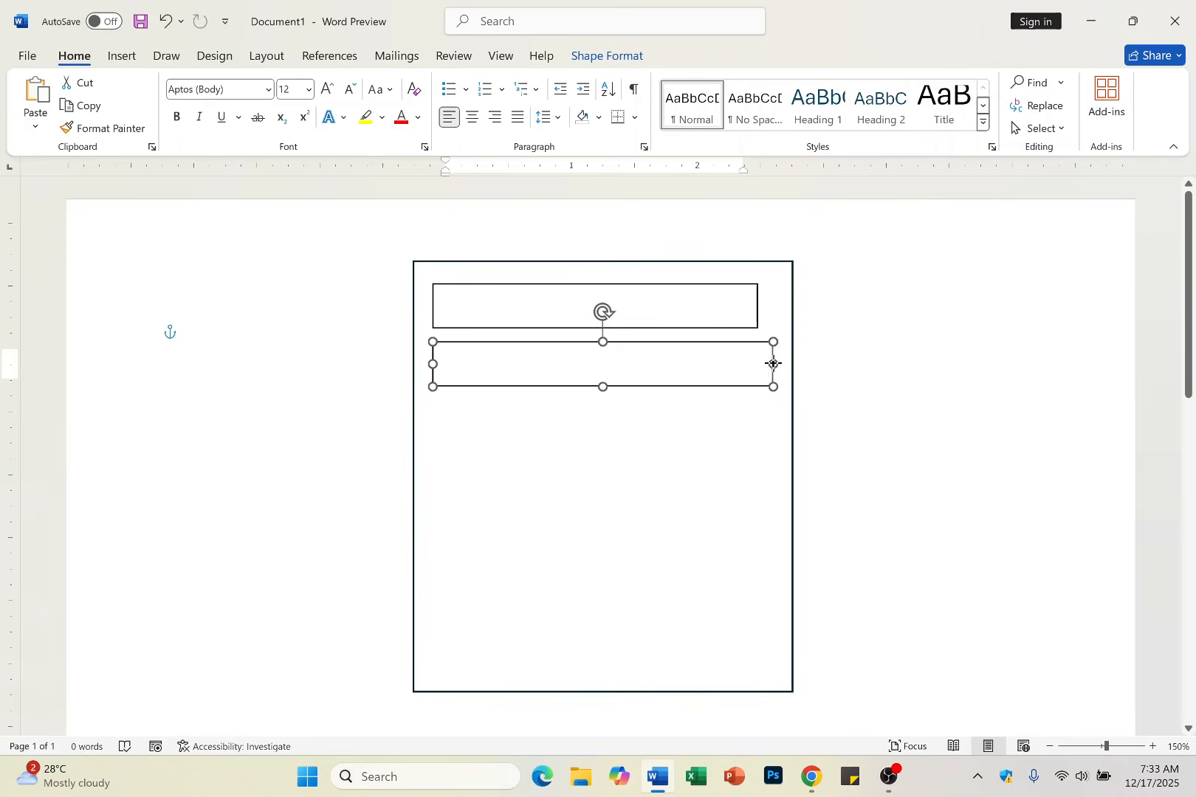
left_click_drag(772, 364, 774, 364)
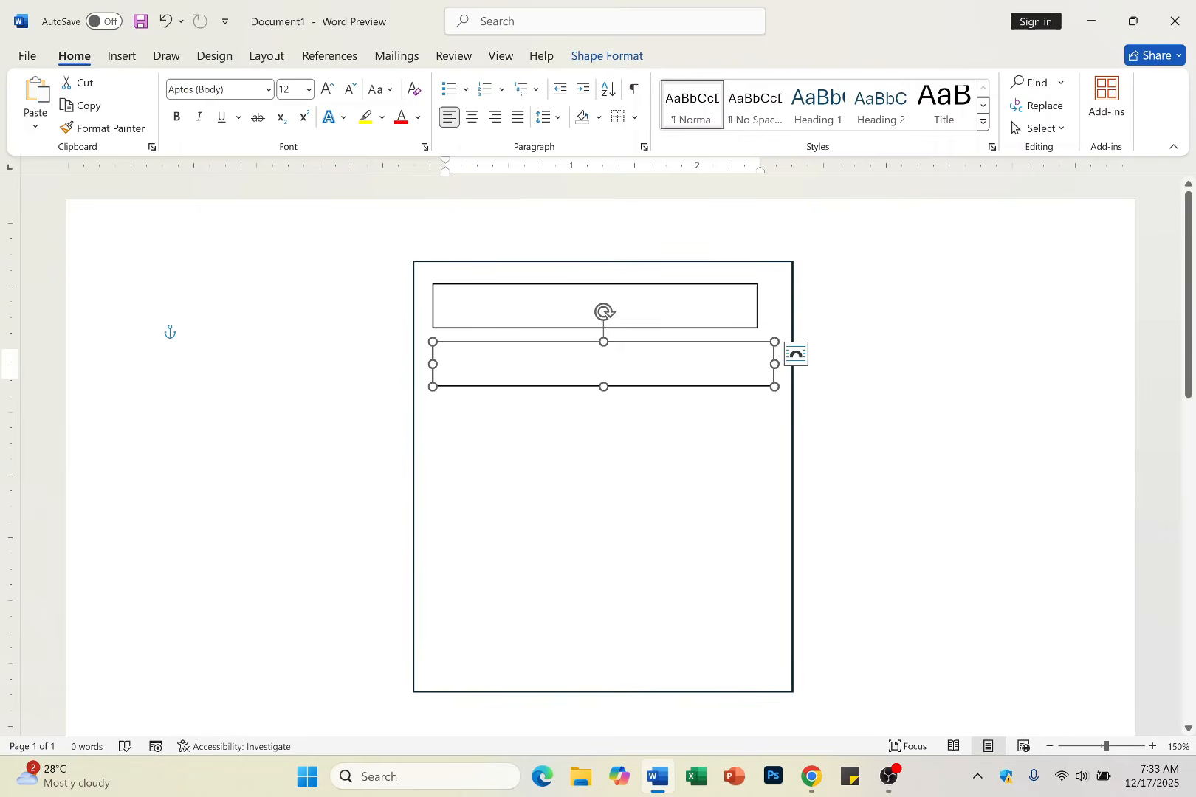
- Narrow the upper text box to about 1.04" and enter the label "NAME:" in it
left_click(701, 306)
left_click_drag(755, 306, 558, 318)
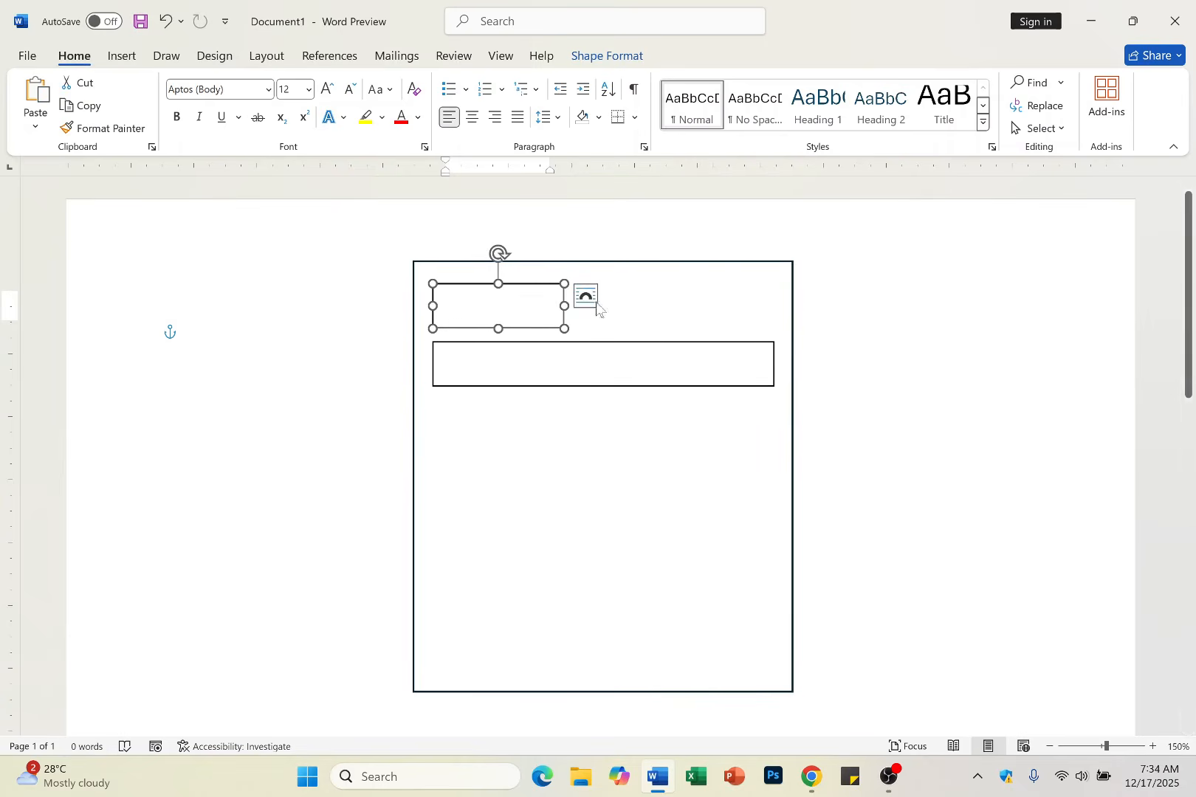
left_click(521, 296)
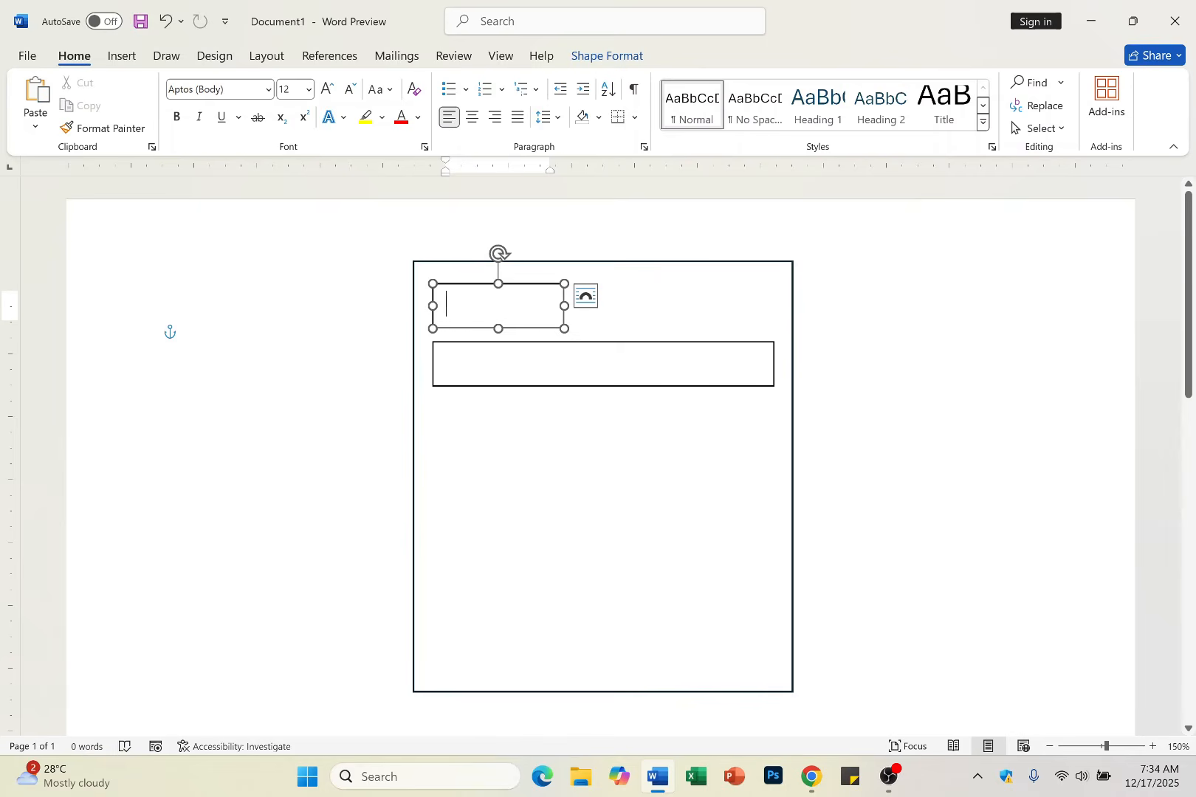
type("NAME:")
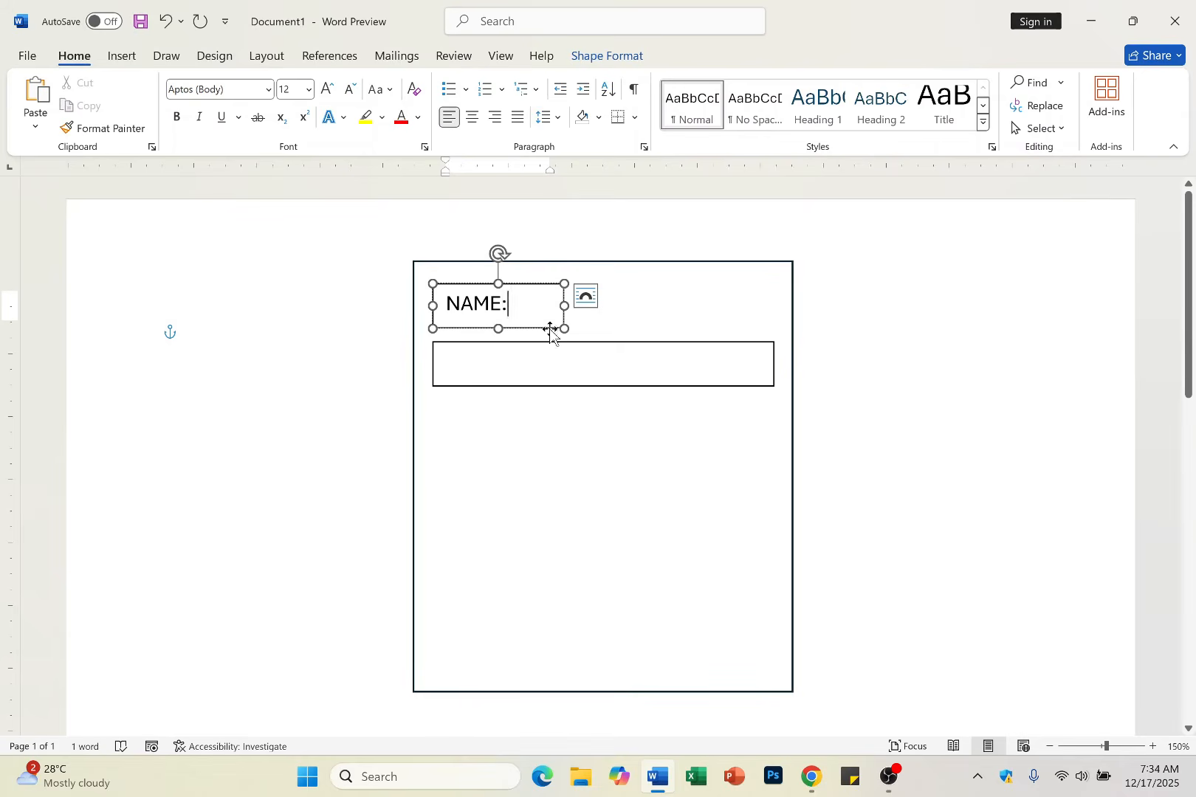
- Remove the outline from the "NAME:" text box
key("Escape")
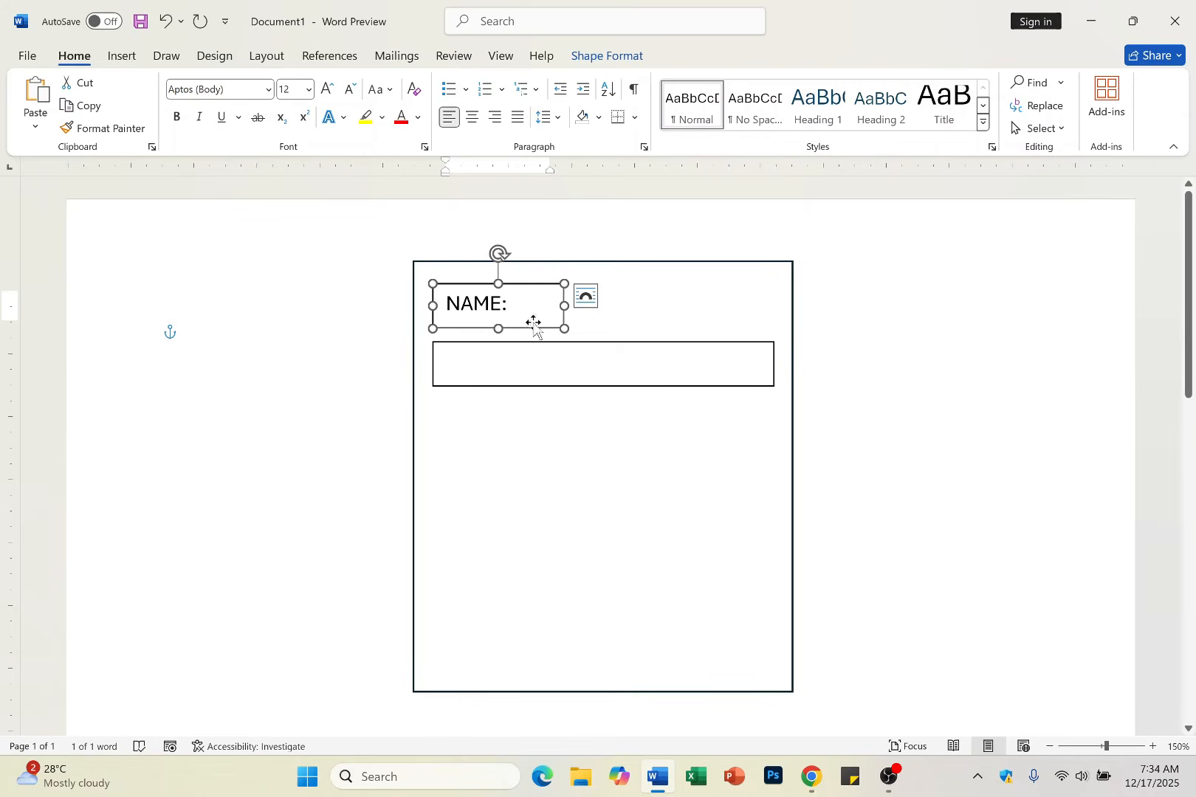
left_click(535, 330)
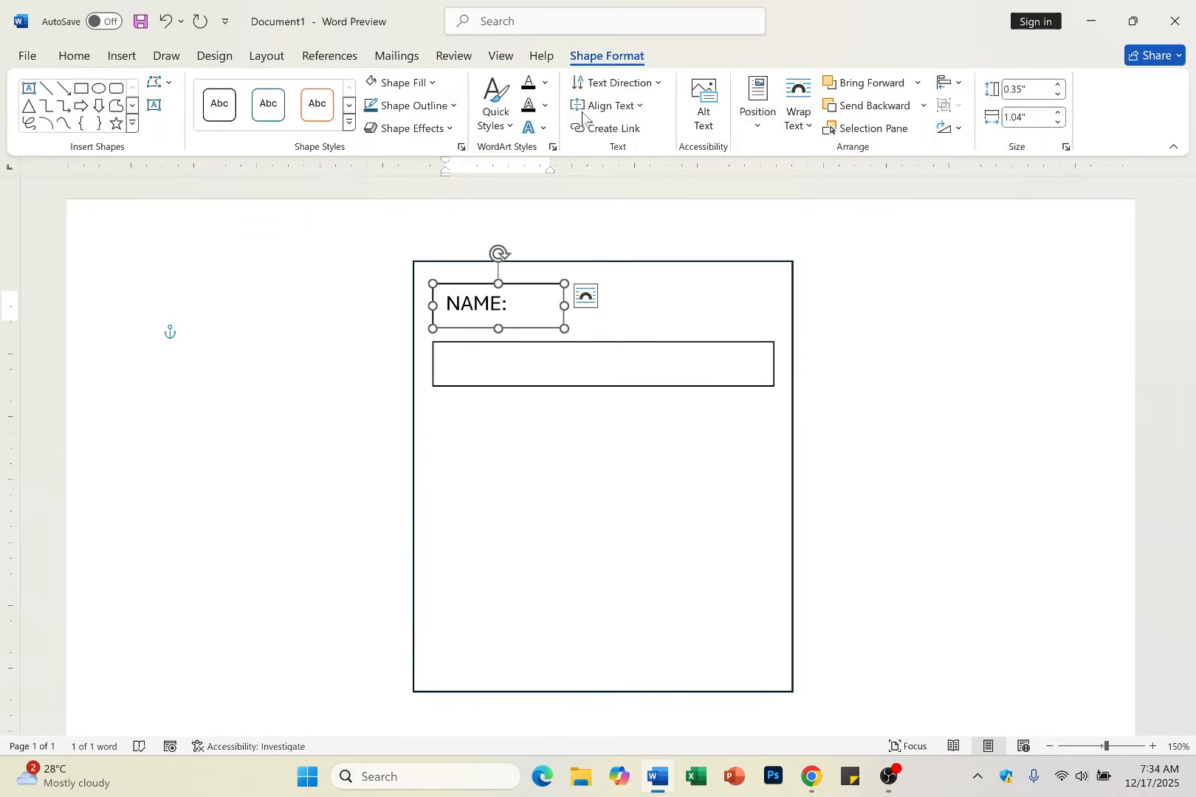
left_click(453, 106)
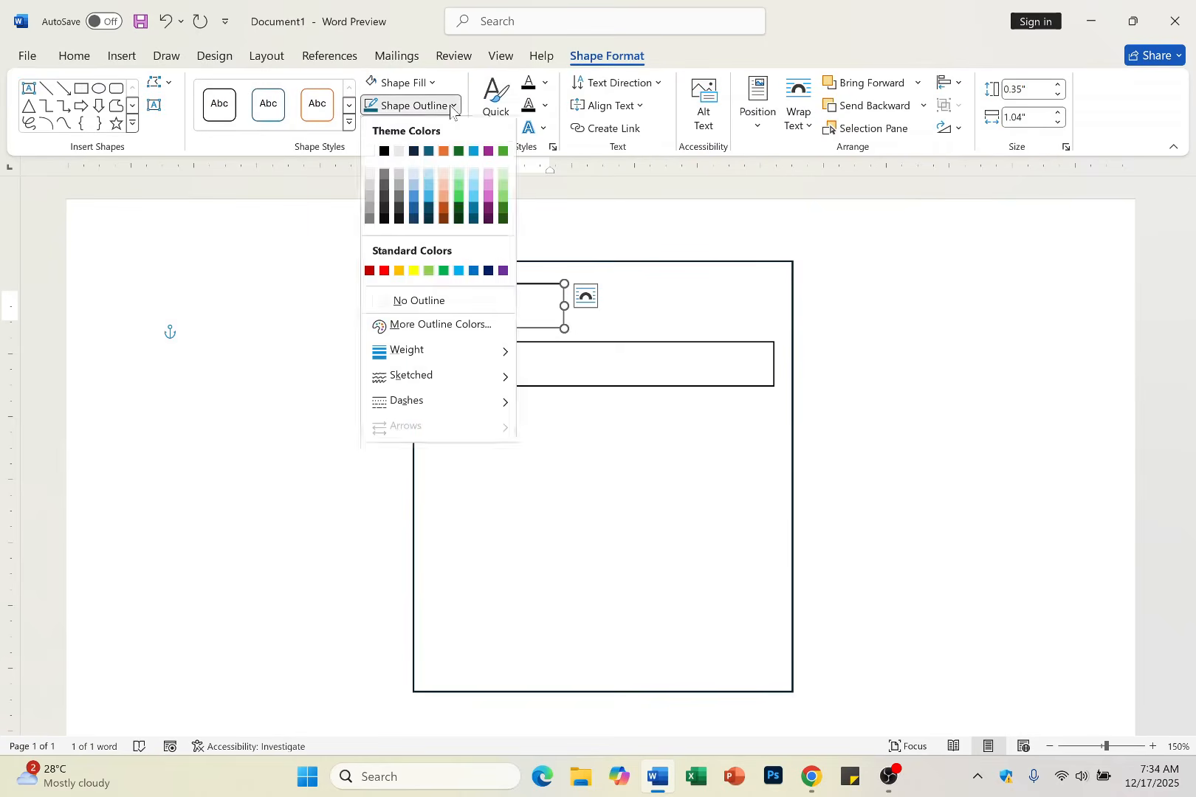
left_click(426, 302)
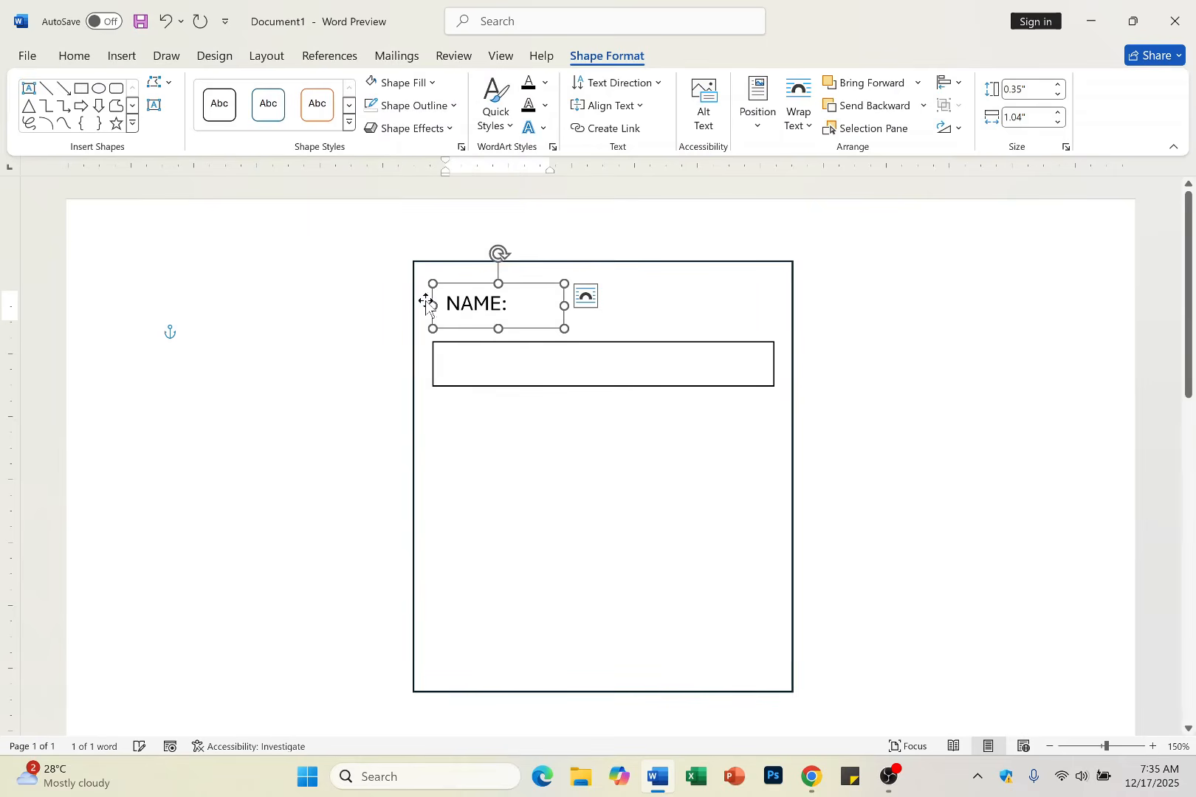
left_click(627, 325)
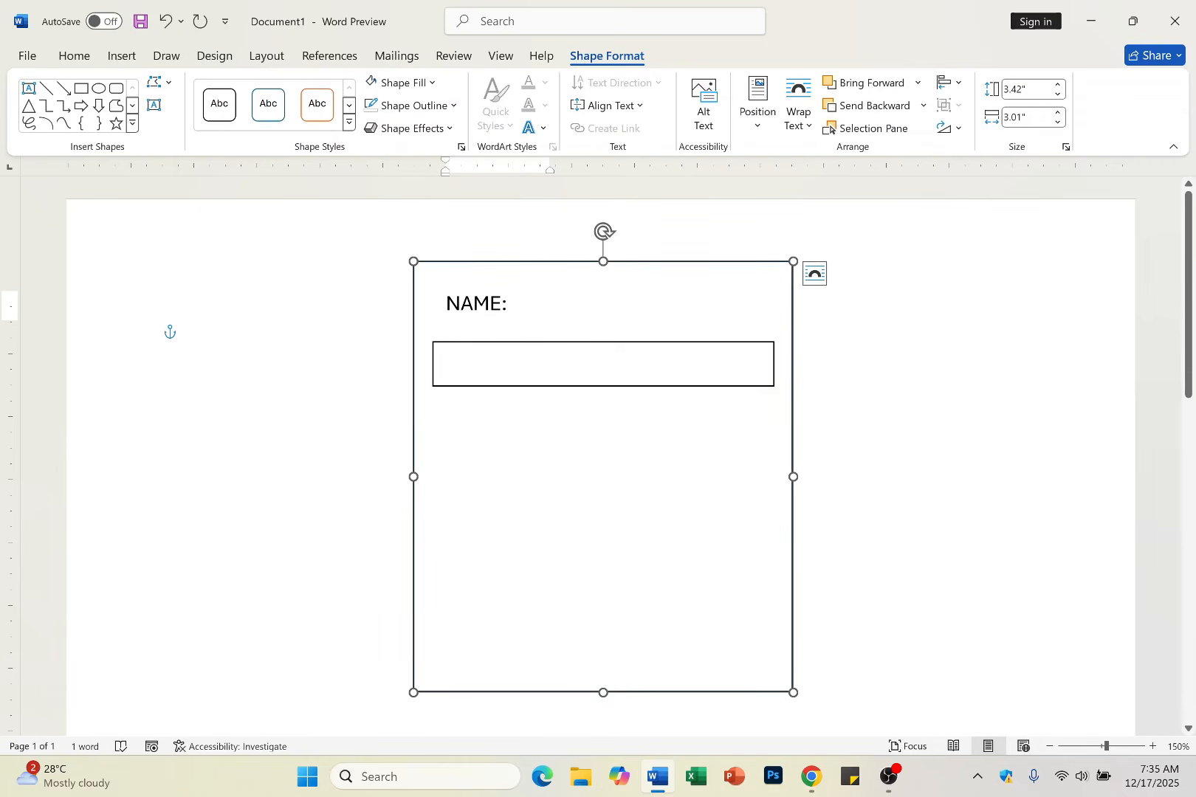
left_click(475, 304)
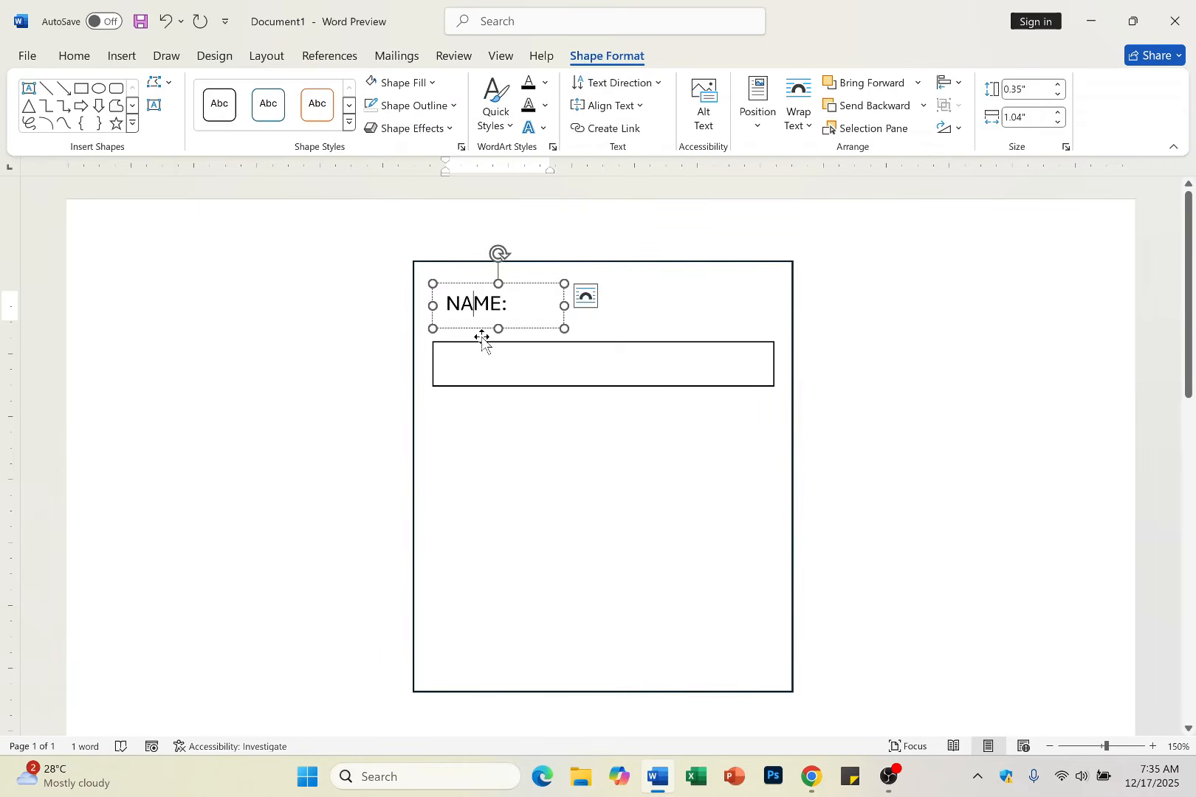
left_click(502, 363)
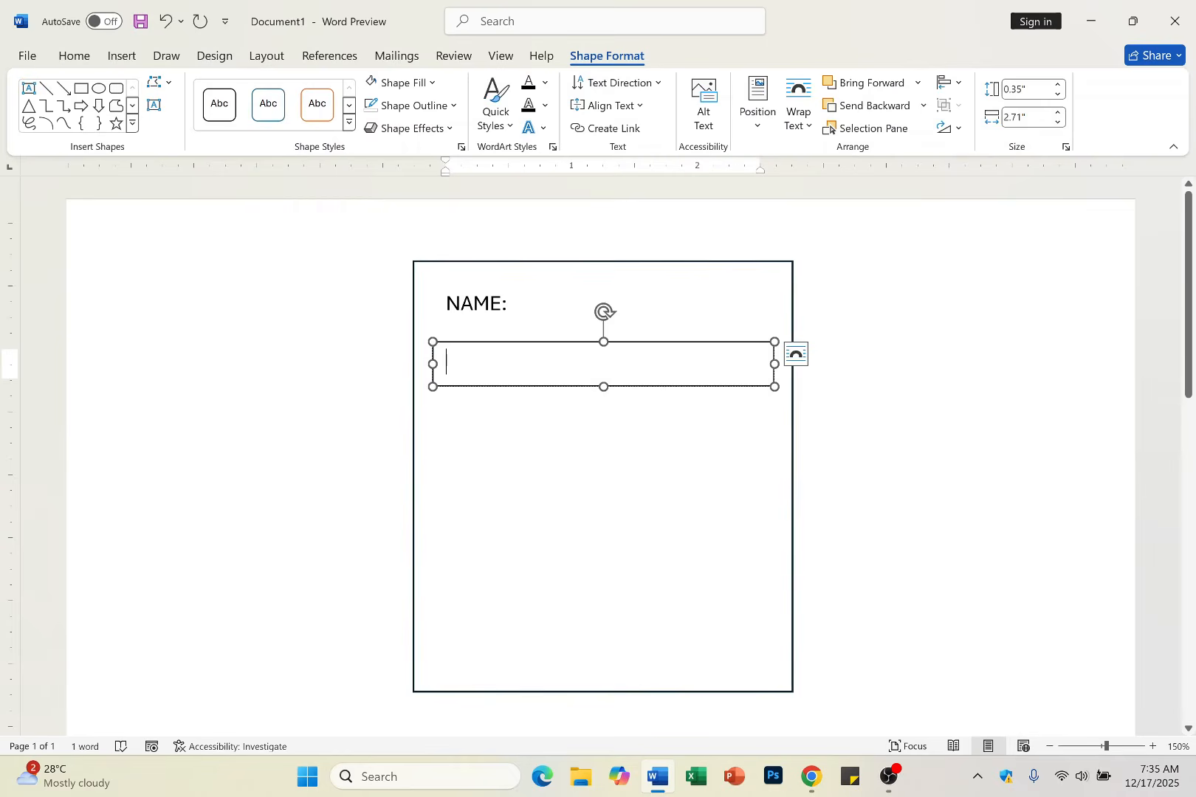
left_click(490, 303)
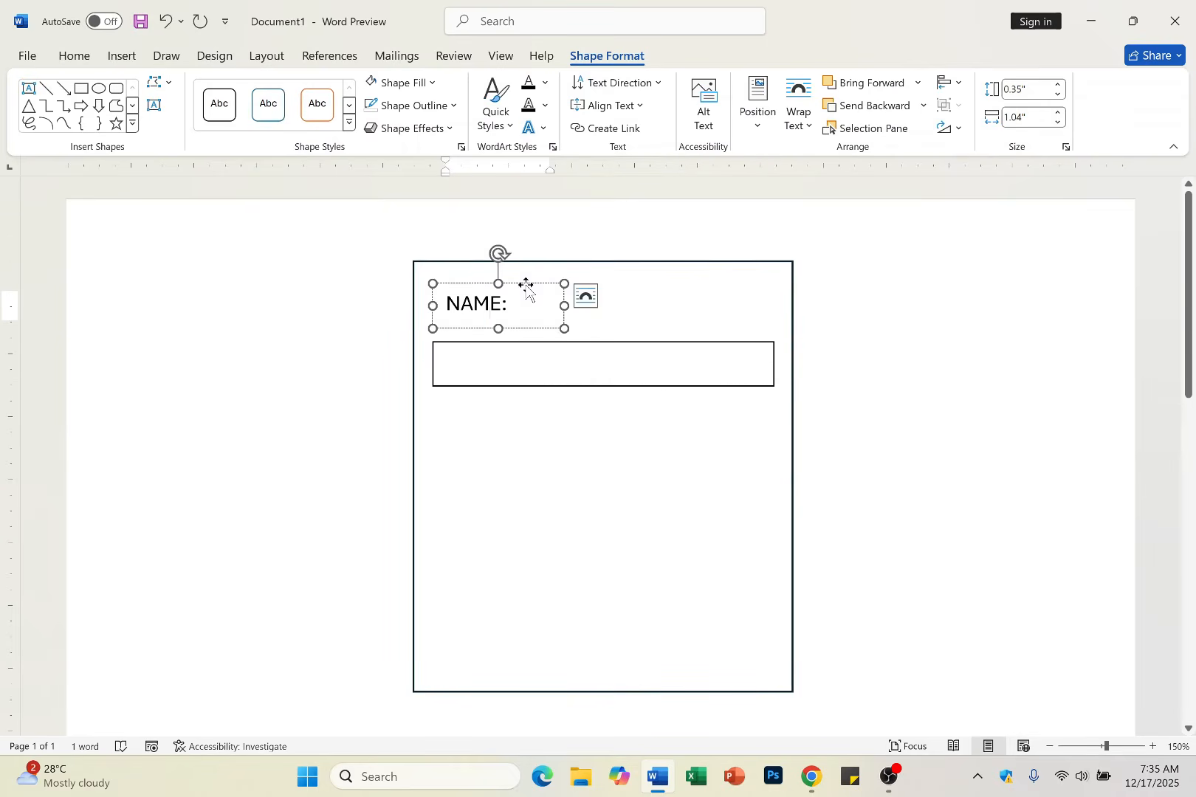
- Align the "NAME:" label text with the entry box's left edge and move the entry box up directly beneath the label
left_click_drag(526, 285, 512, 282)
left_click_drag(563, 347, 566, 321)
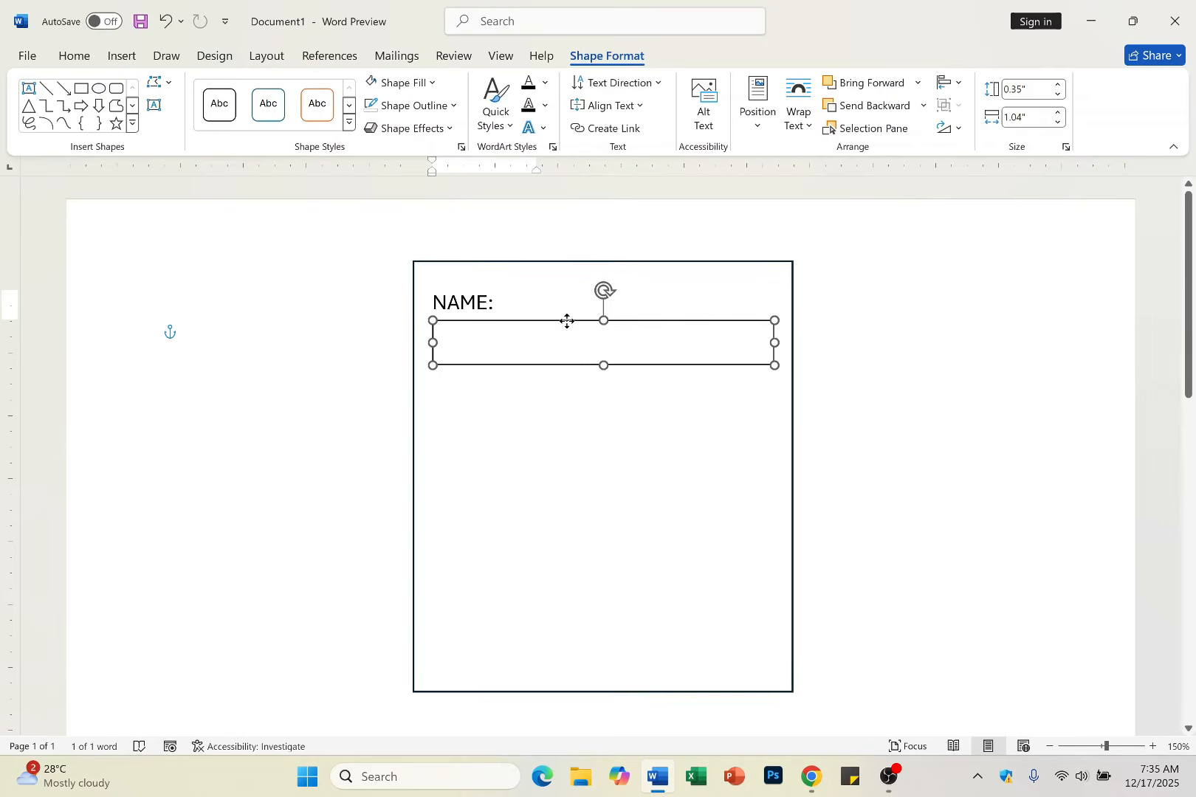
left_click(540, 388)
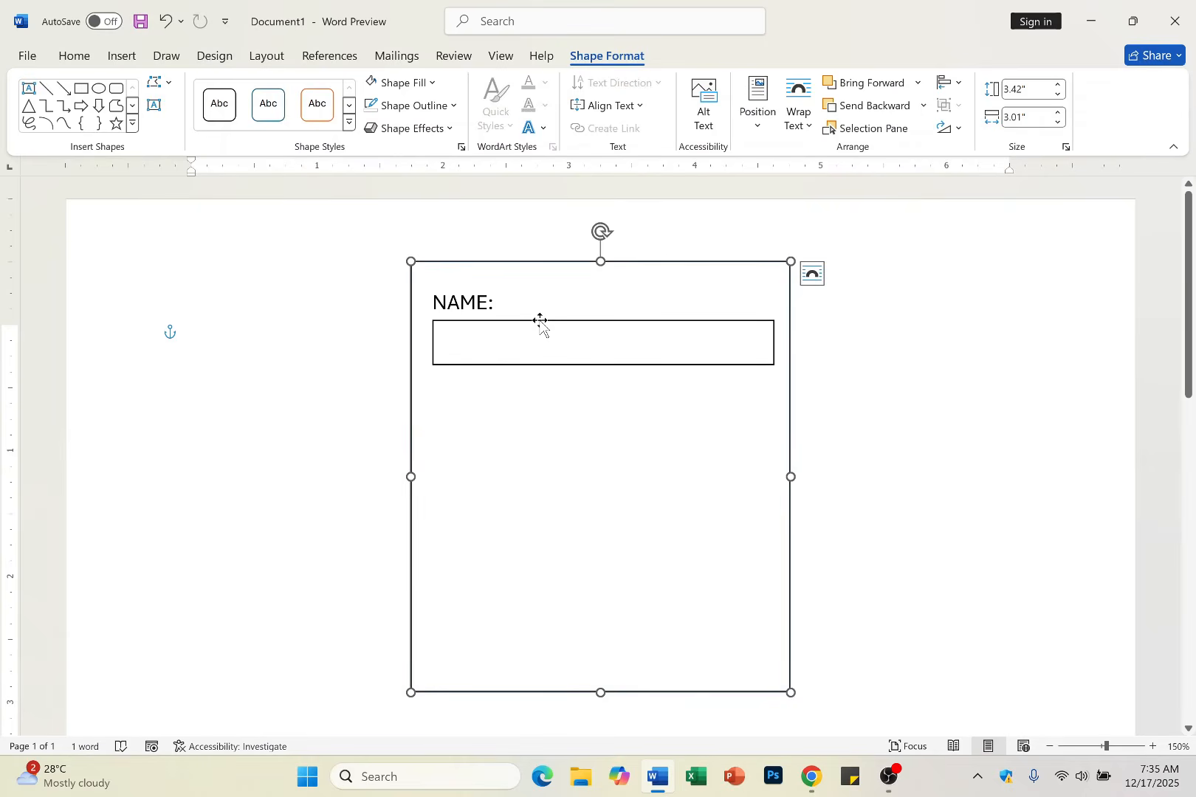
- Duplicate the "NAME:" label together with its entry box and place the copy directly below the first pair, left-aligned with it
left_click(476, 303)
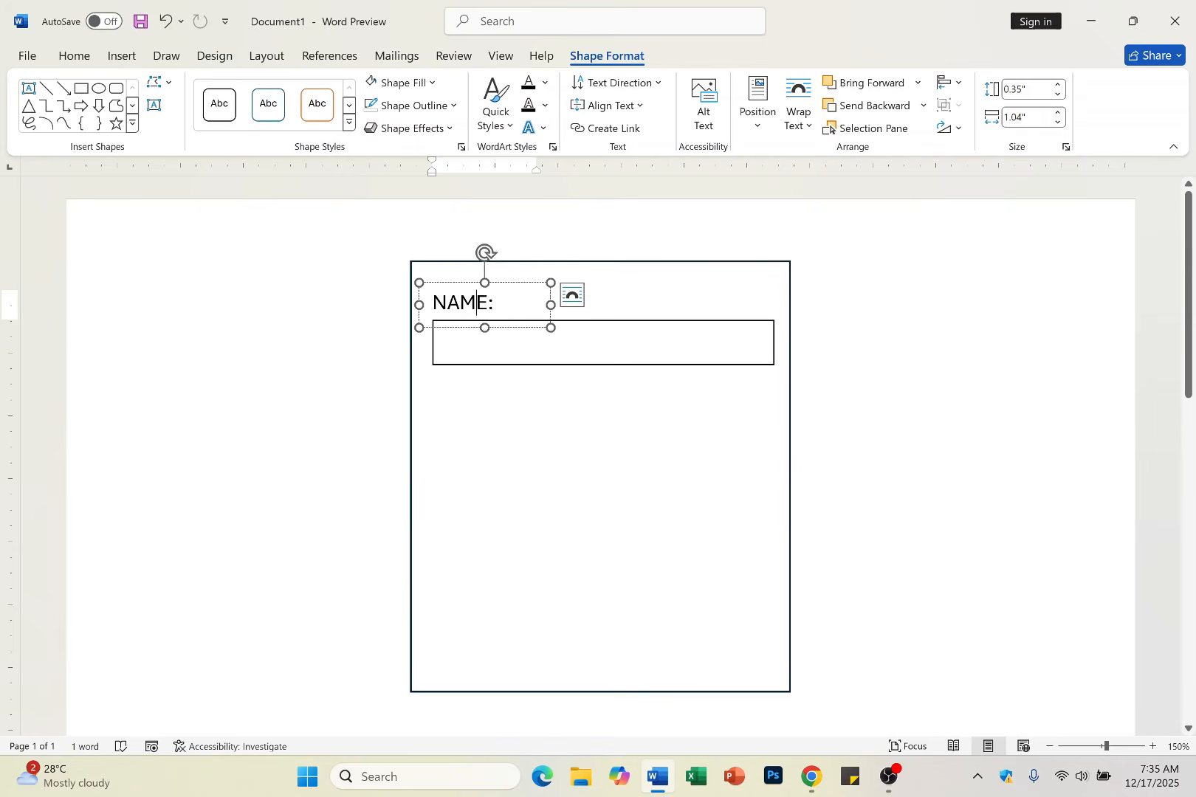
left_click(590, 343, "shift")
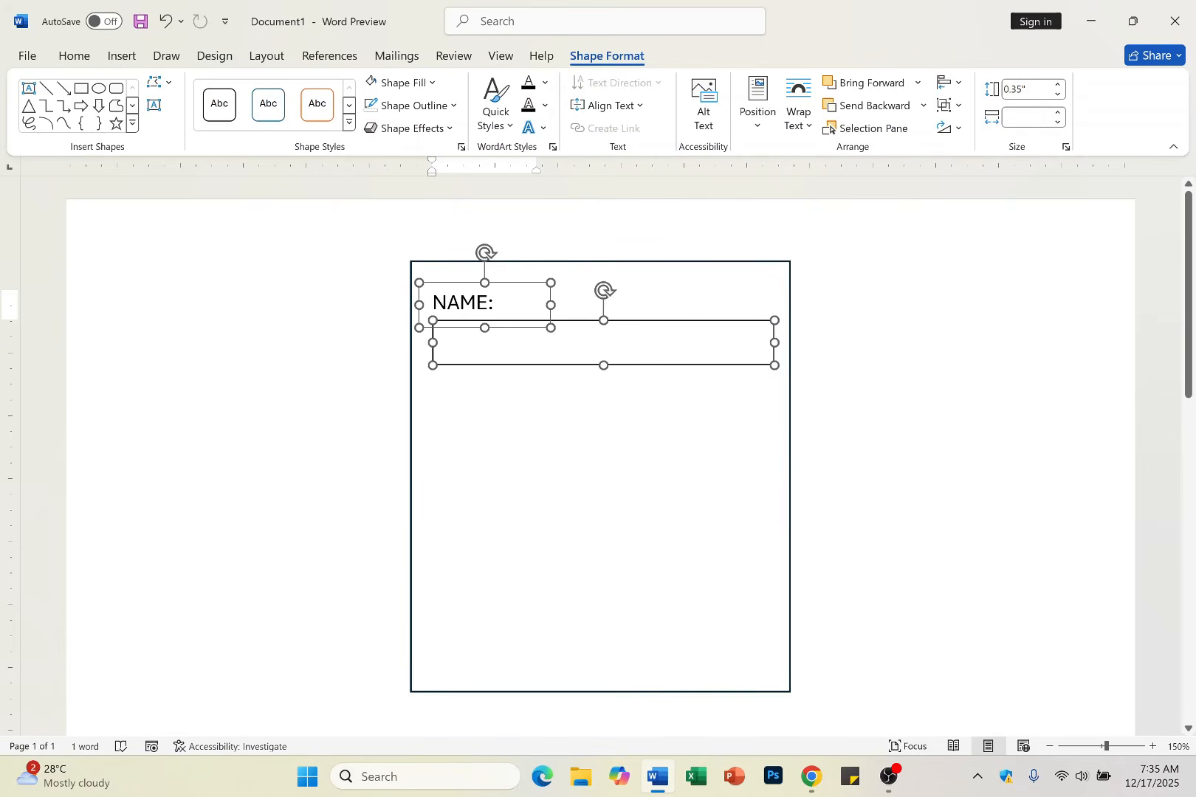
key("ctrl+c")
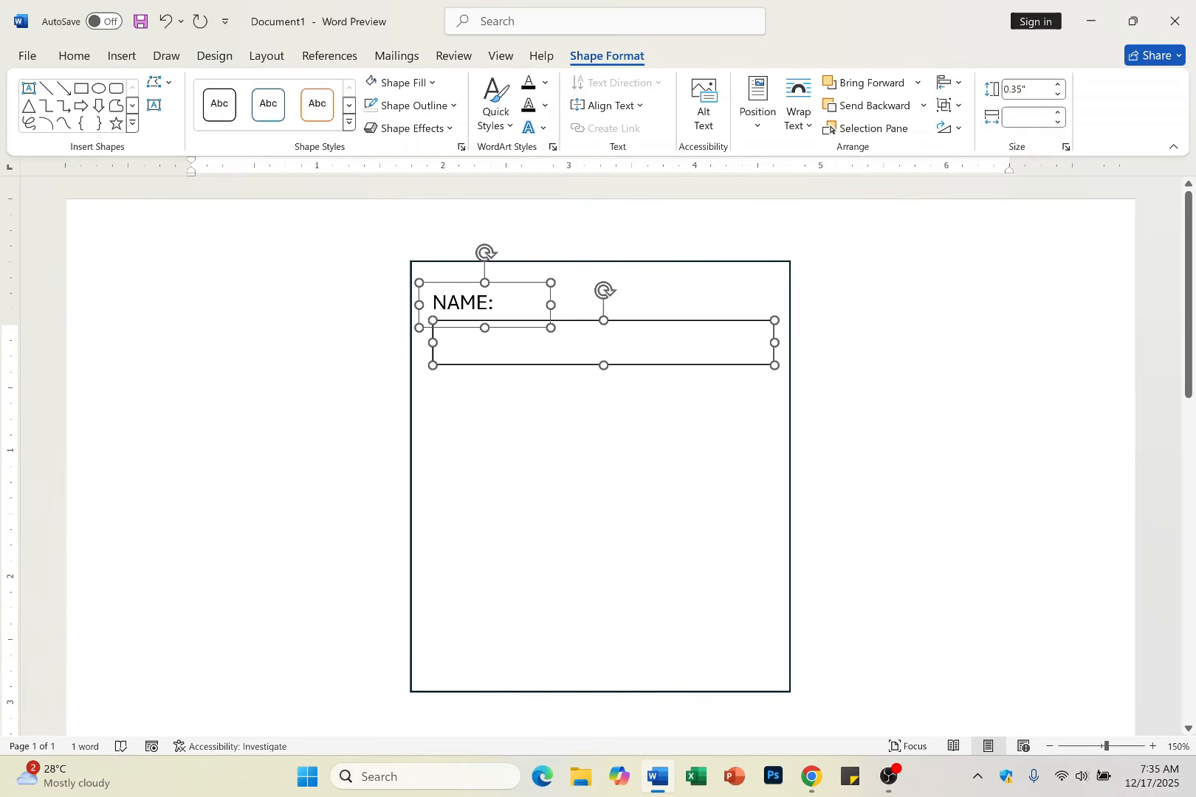
left_click(854, 364)
key("ctrl+v")
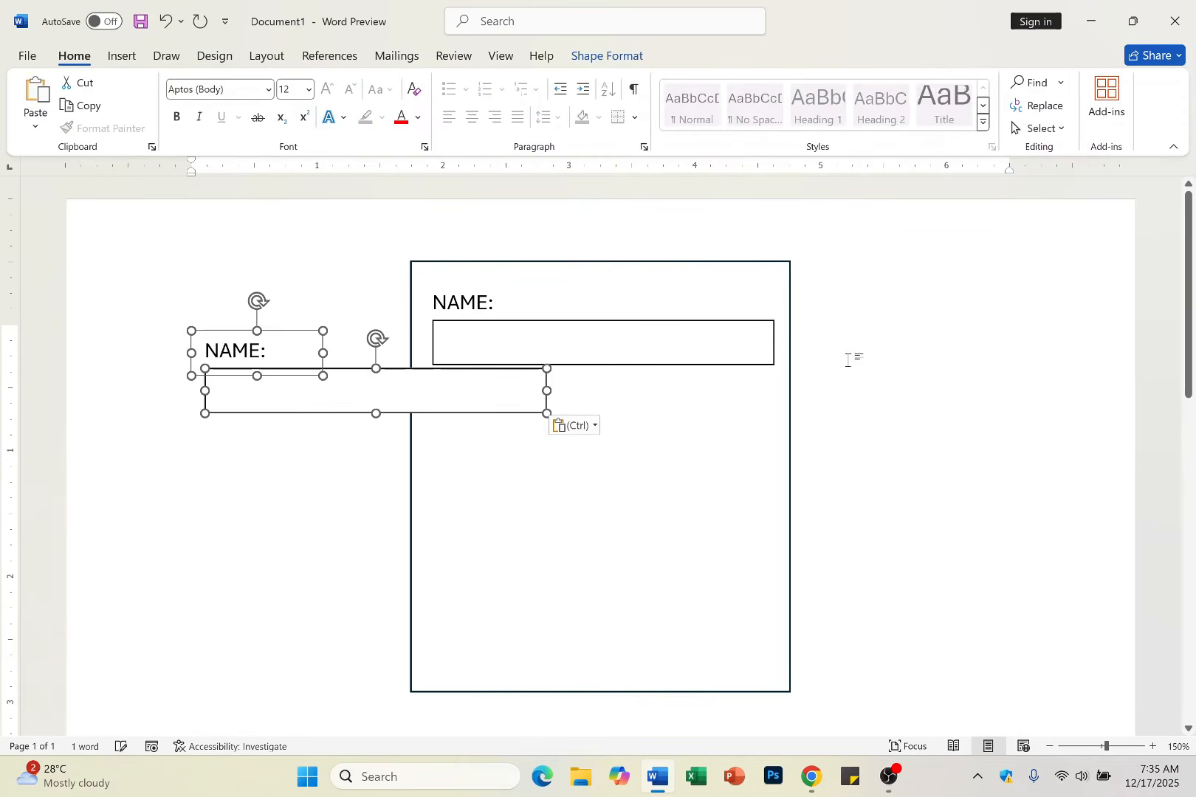
left_click_drag(425, 416, 651, 460)
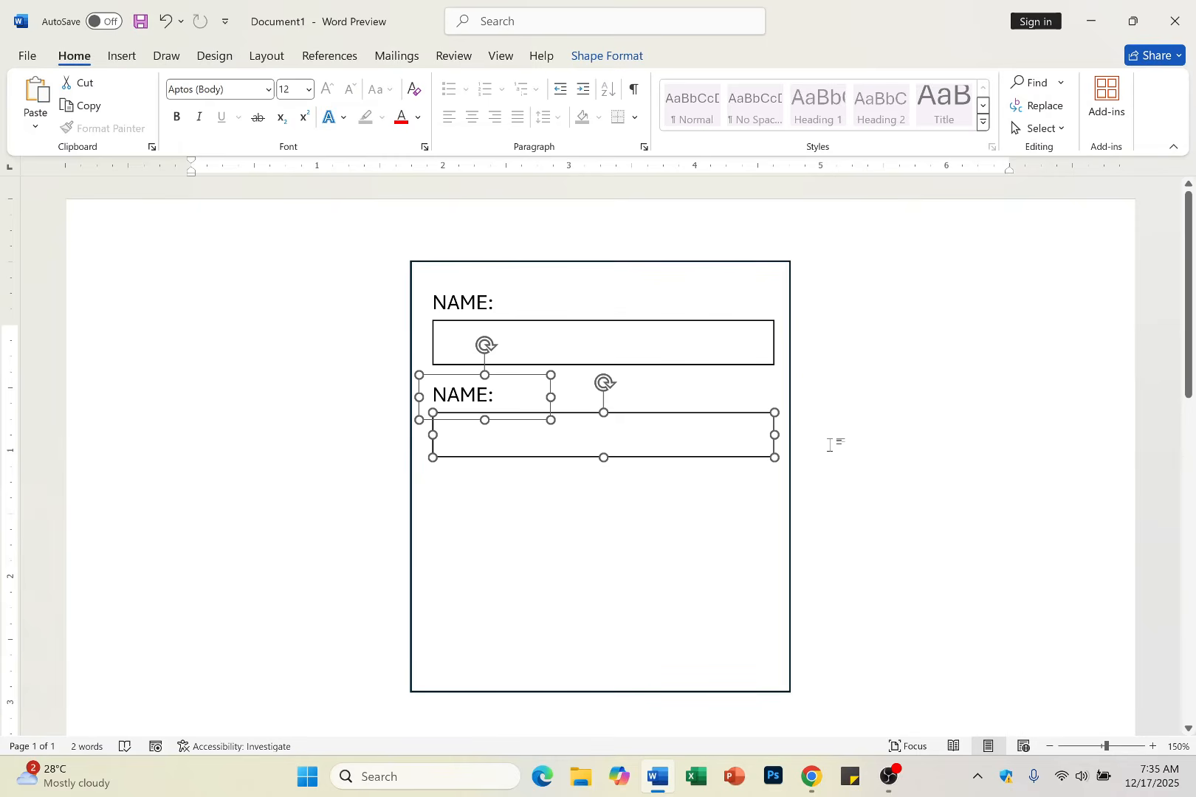
- Paste a third label and entry box pair and align it below the second pair with similar spacing
left_click(869, 449)
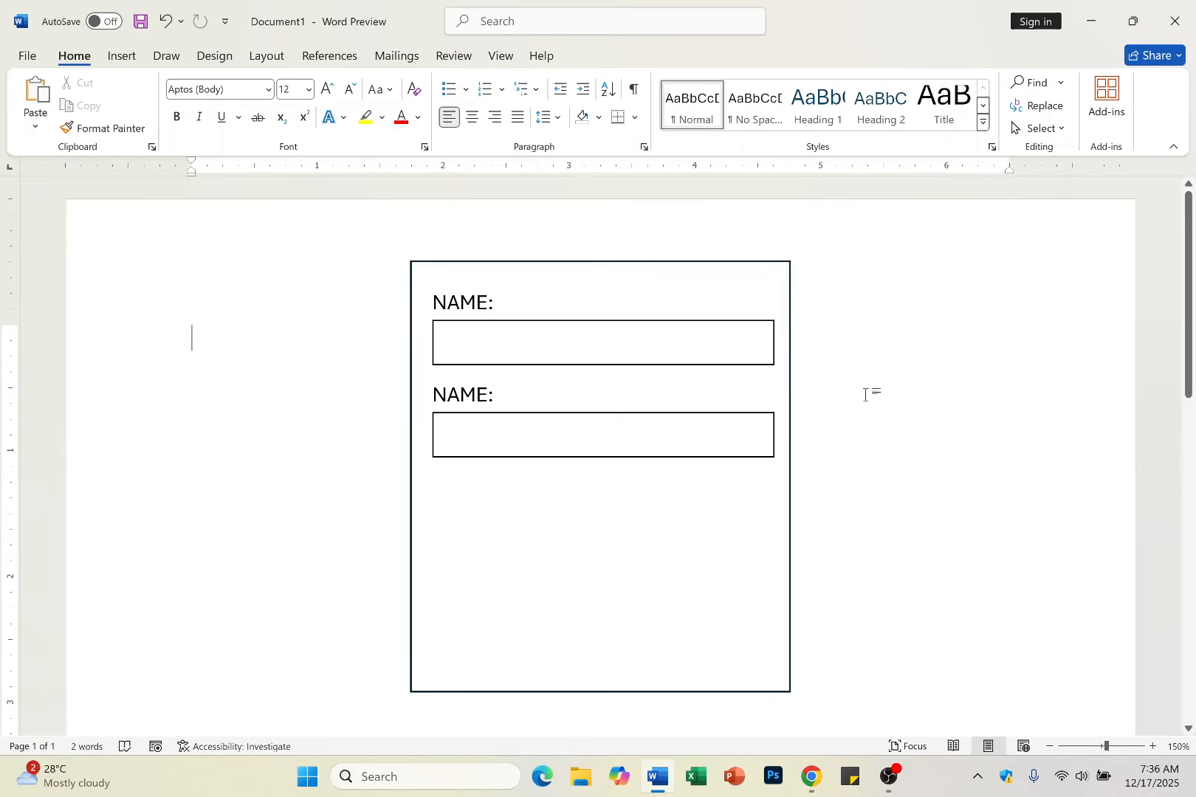
key("ctrl+v")
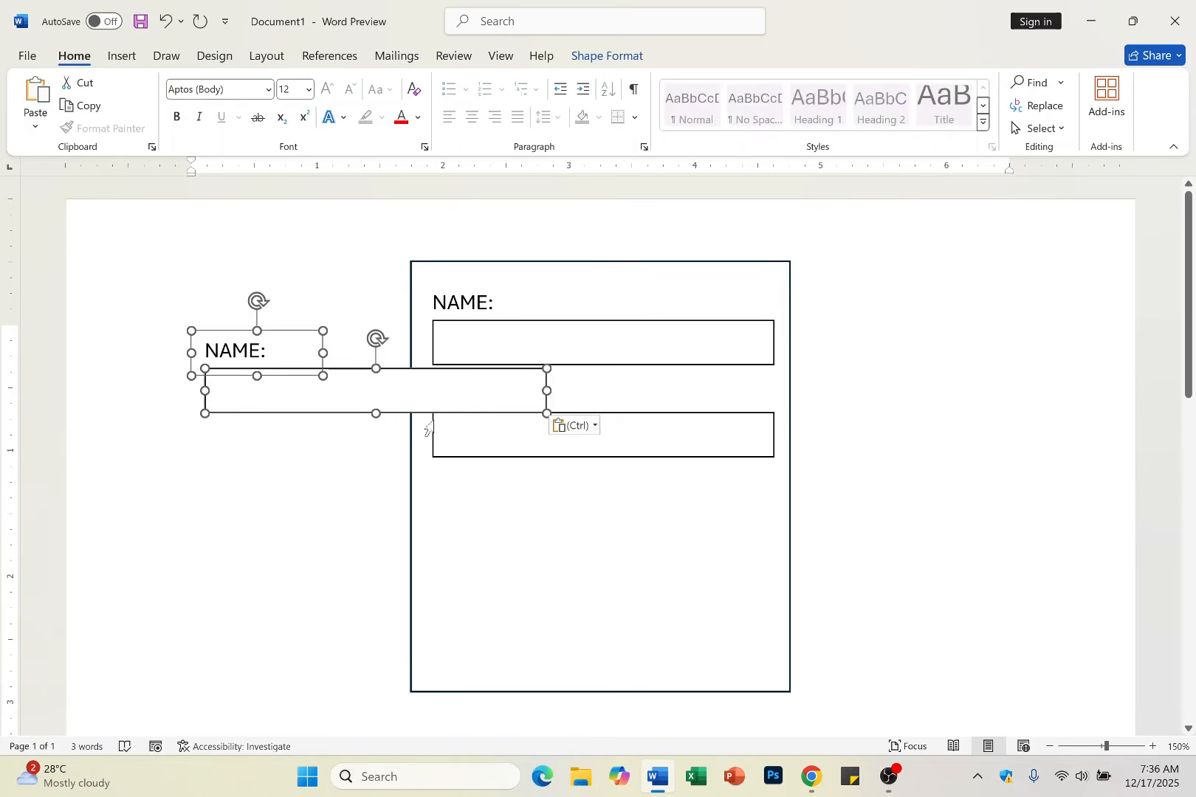
left_click_drag(432, 415, 663, 552)
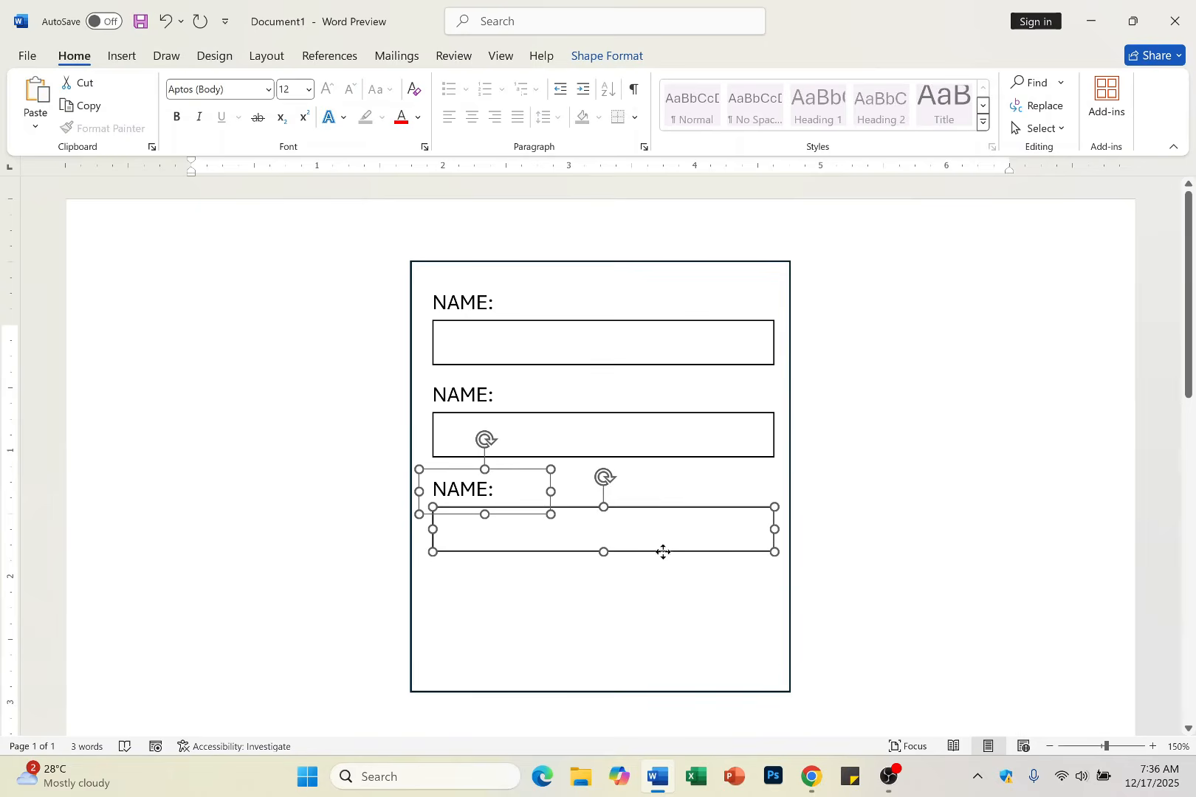
- Shorten the large rectangle from its lower edge so that it ends just below the third entry box
left_click(852, 509)
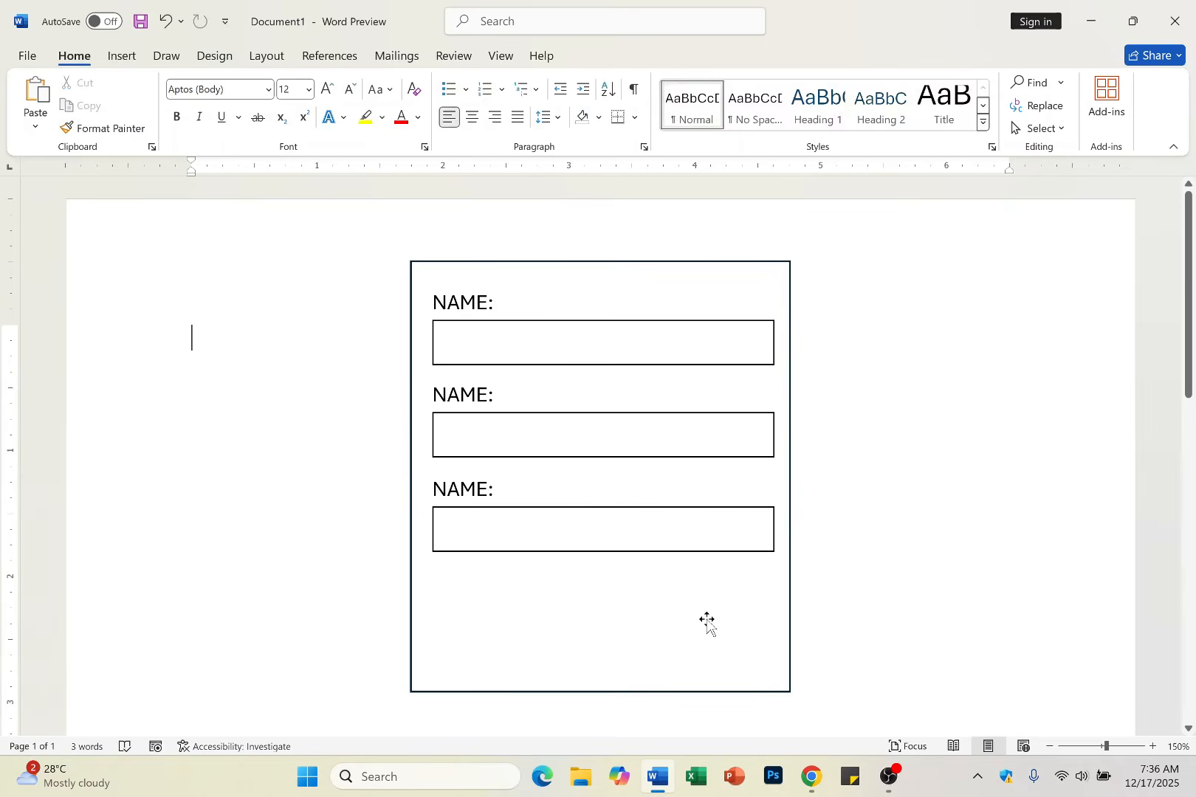
left_click(607, 691)
left_click_drag(602, 692, 641, 606)
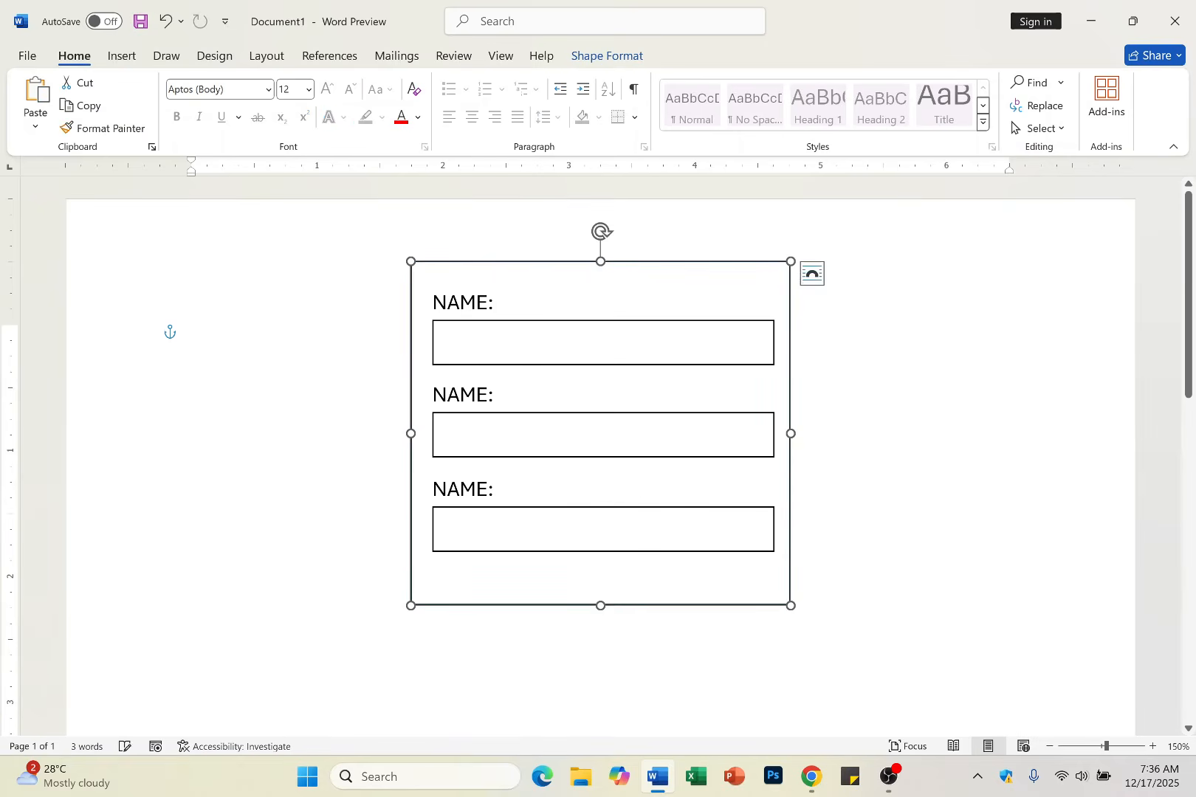
- Replace the second label with "SECTION:" and the third label with "ADDRESS:"
left_click(460, 303)
left_click(495, 394)
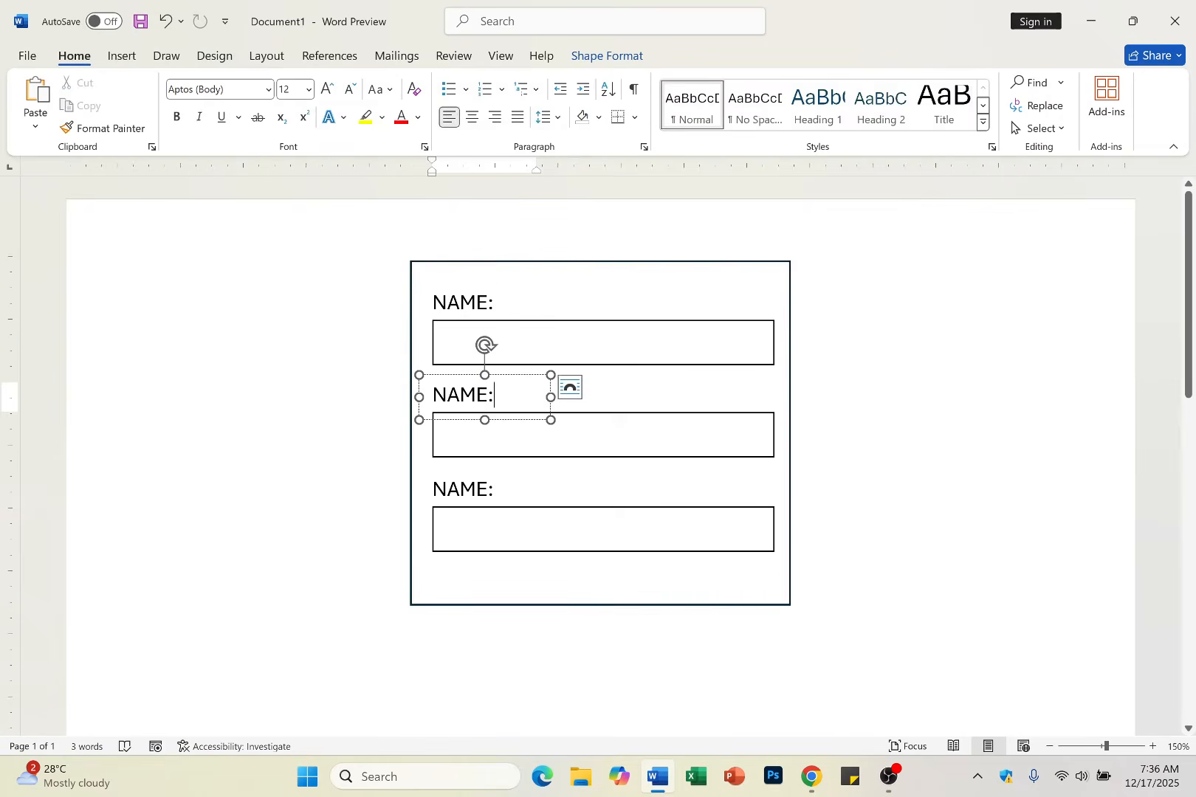
left_click_drag(495, 395, 434, 394)
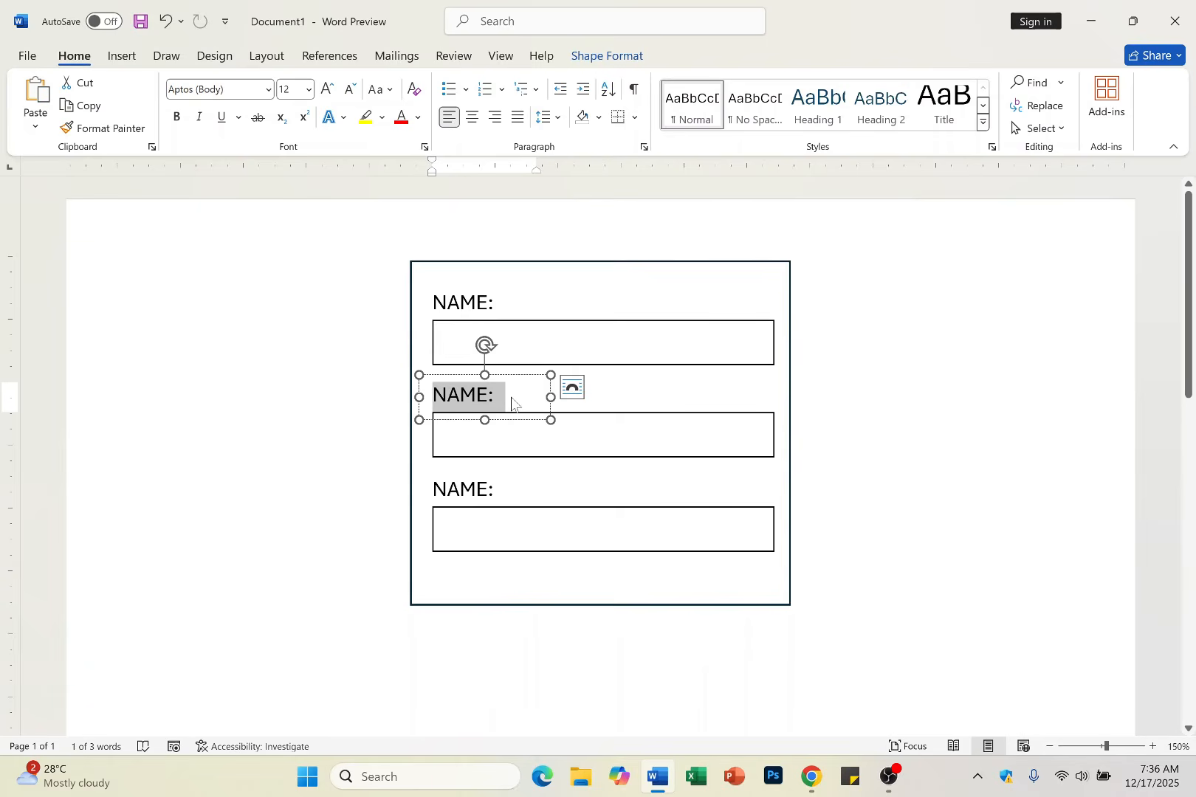
type("SECTION:")
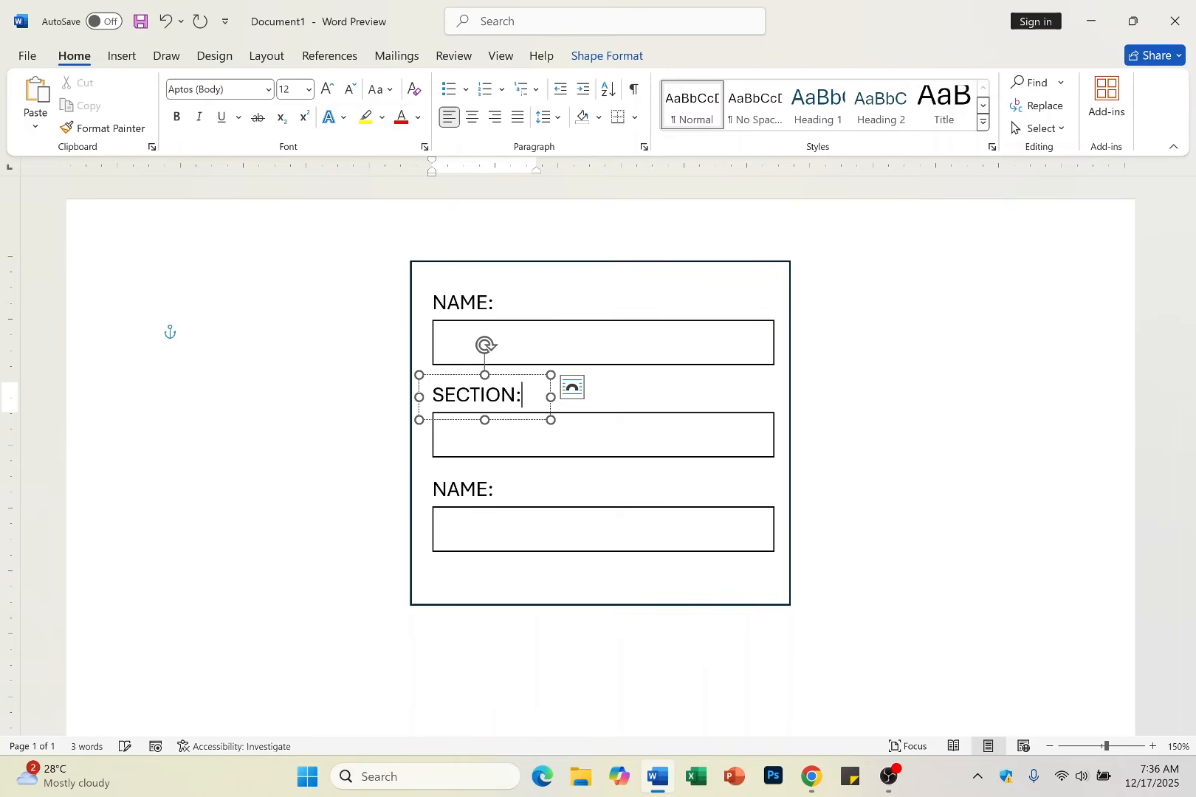
left_click_drag(496, 489, 427, 490)
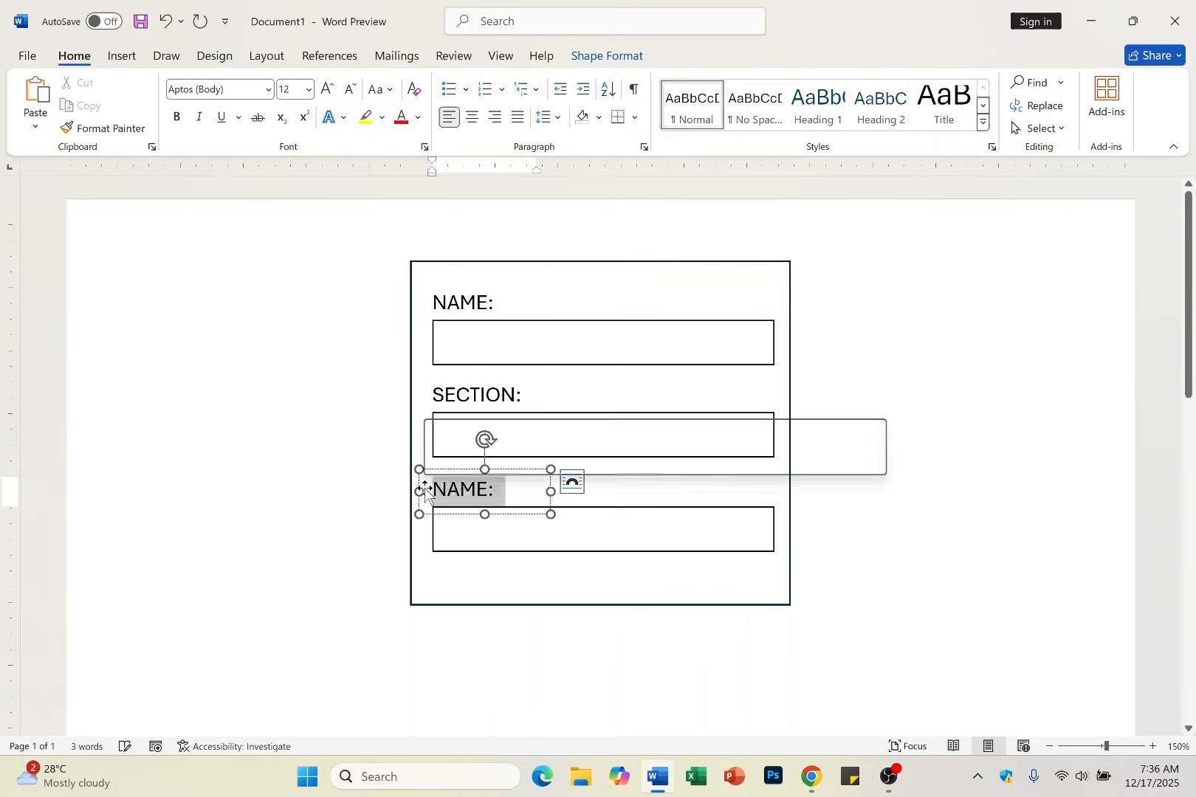
type("ADDRESS:")
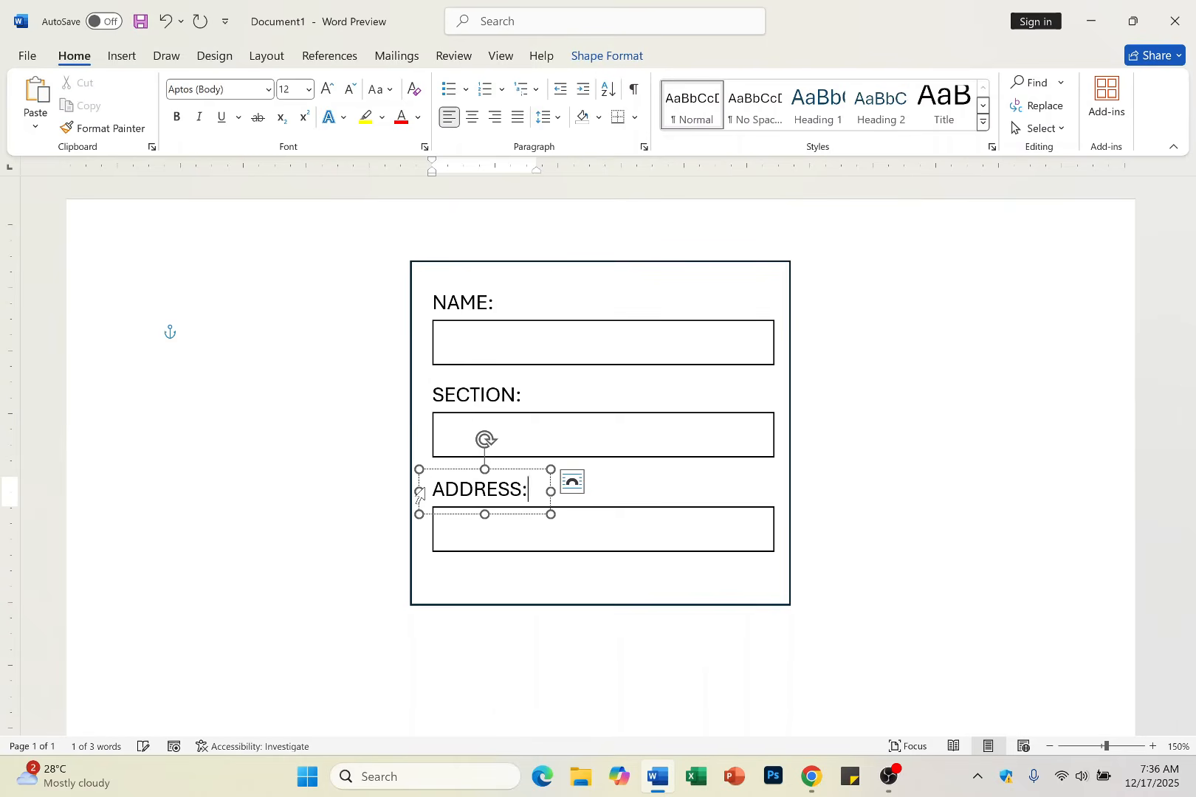
left_click(871, 472)
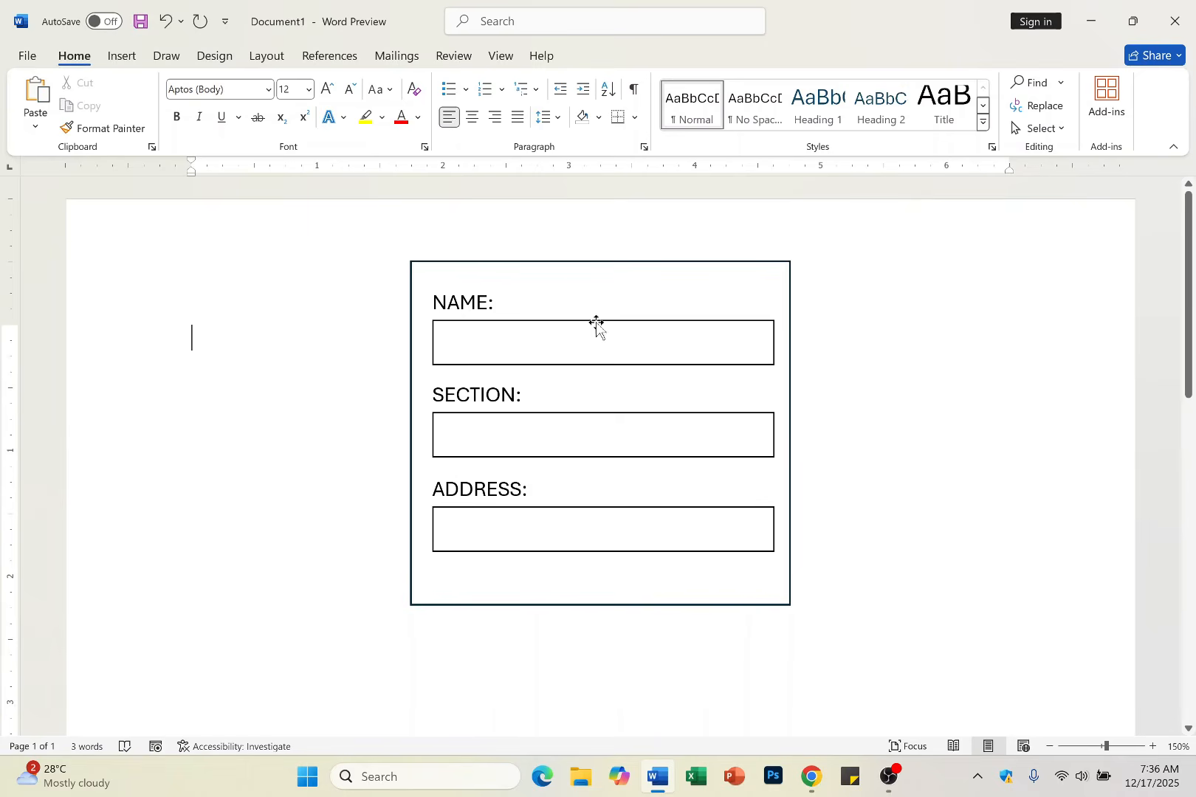
left_click(33, 58)
left_click(83, 319)
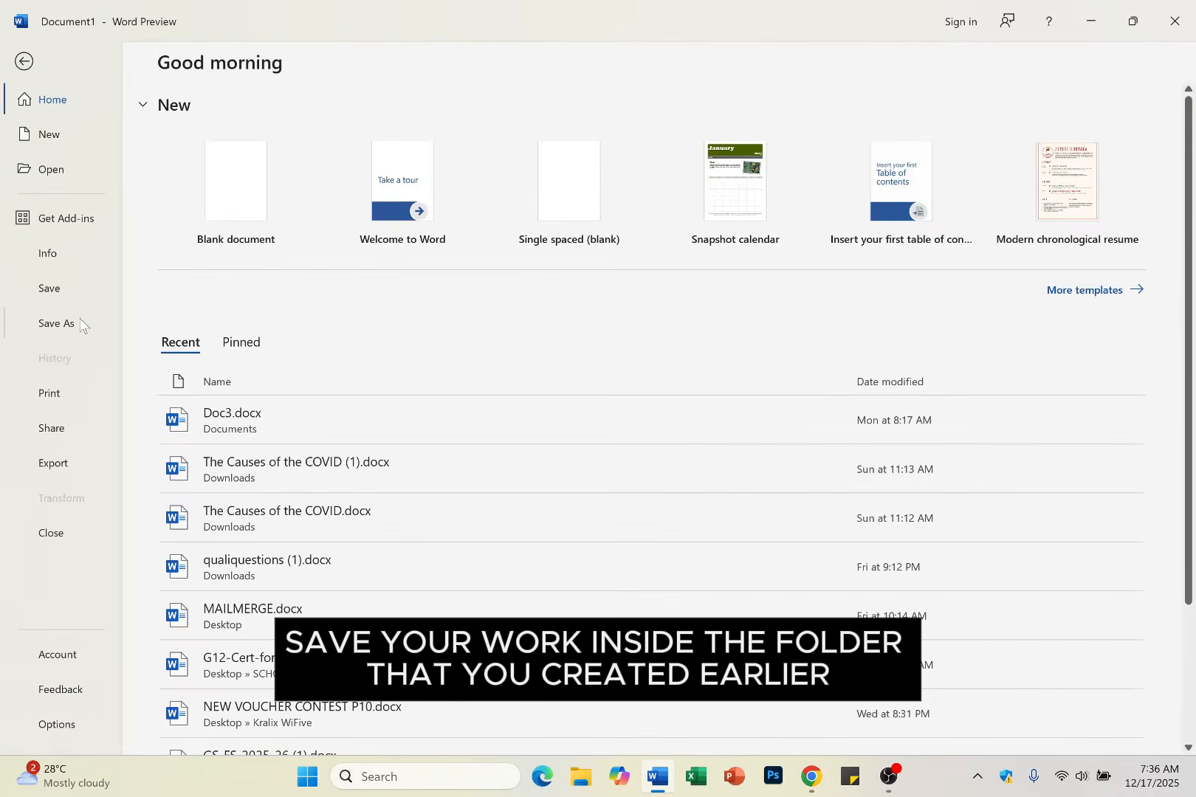
double_click(259, 236)
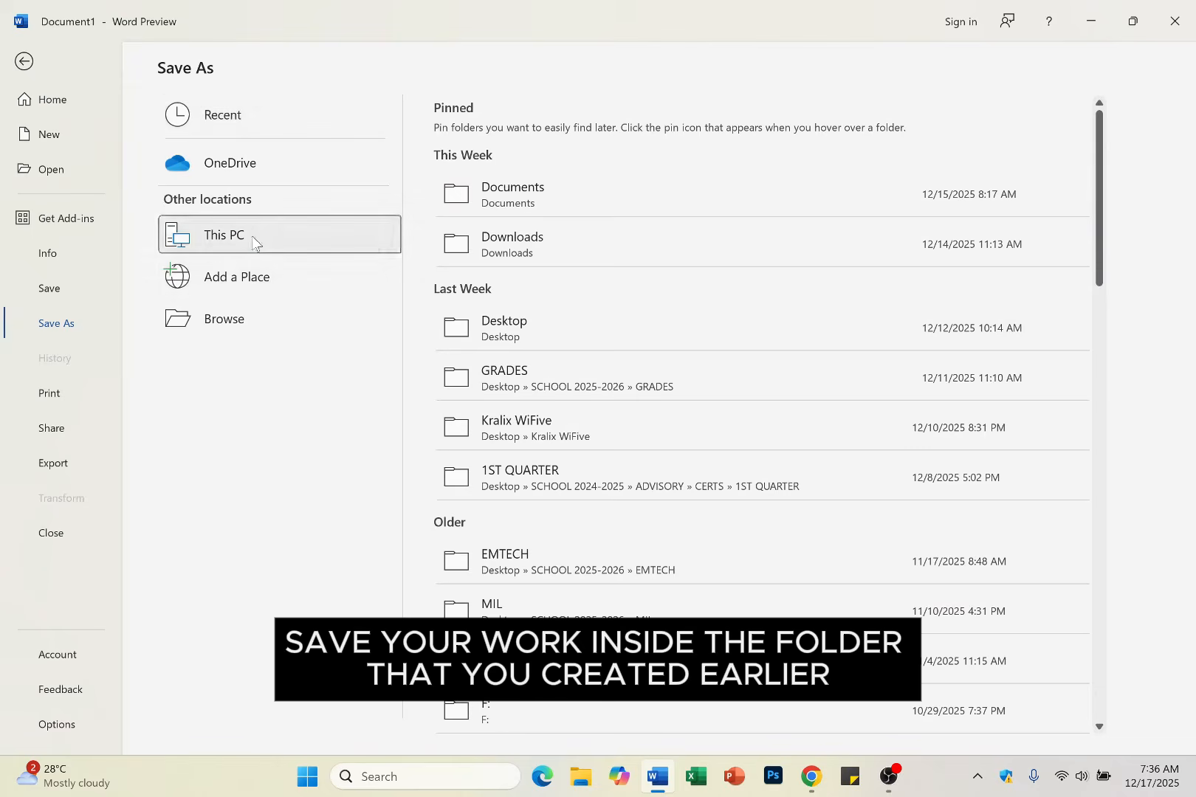
key("Escape")
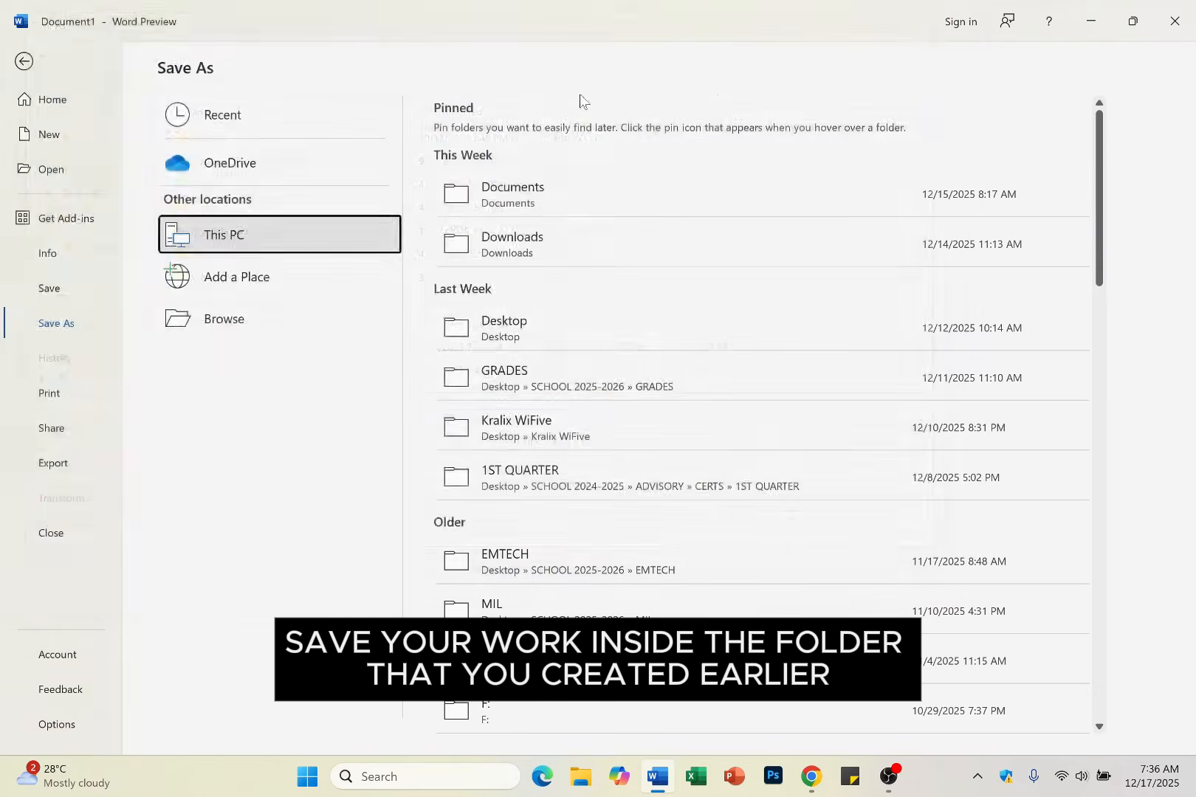
key("Escape")
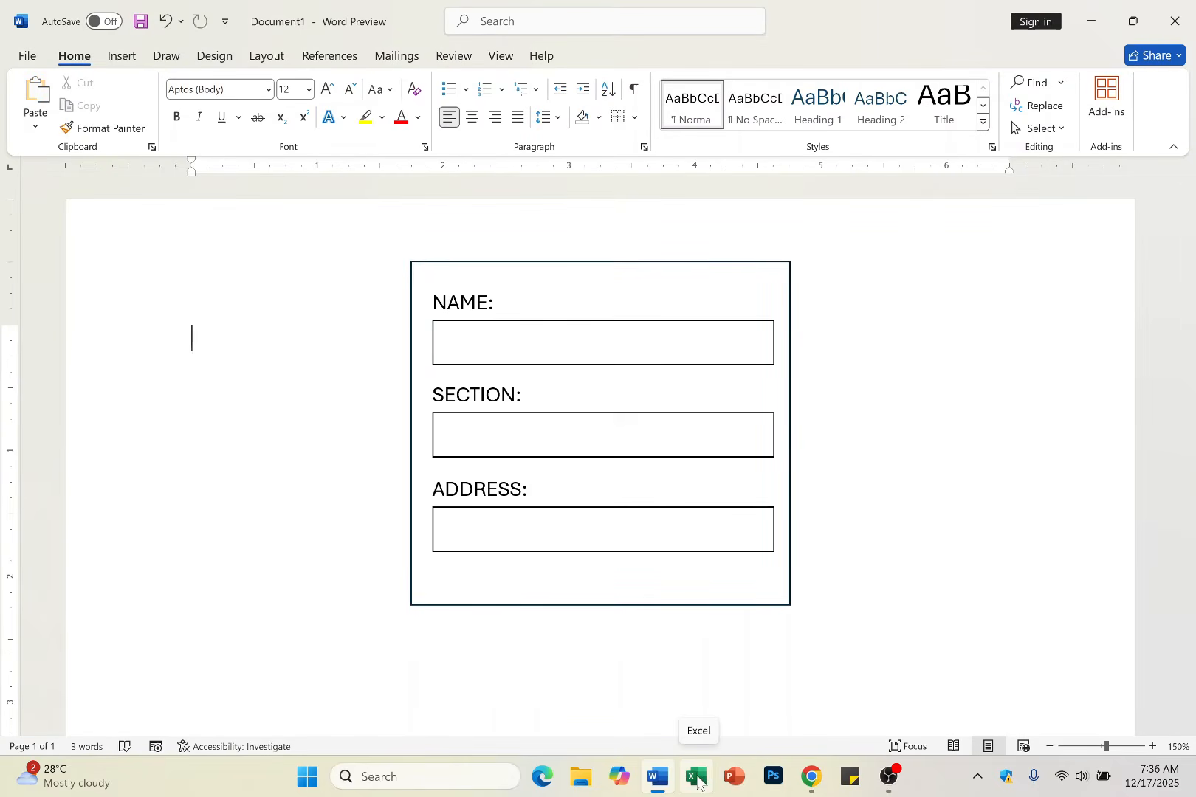
- Switch to Excel and create a blank workbook
left_click(697, 783)
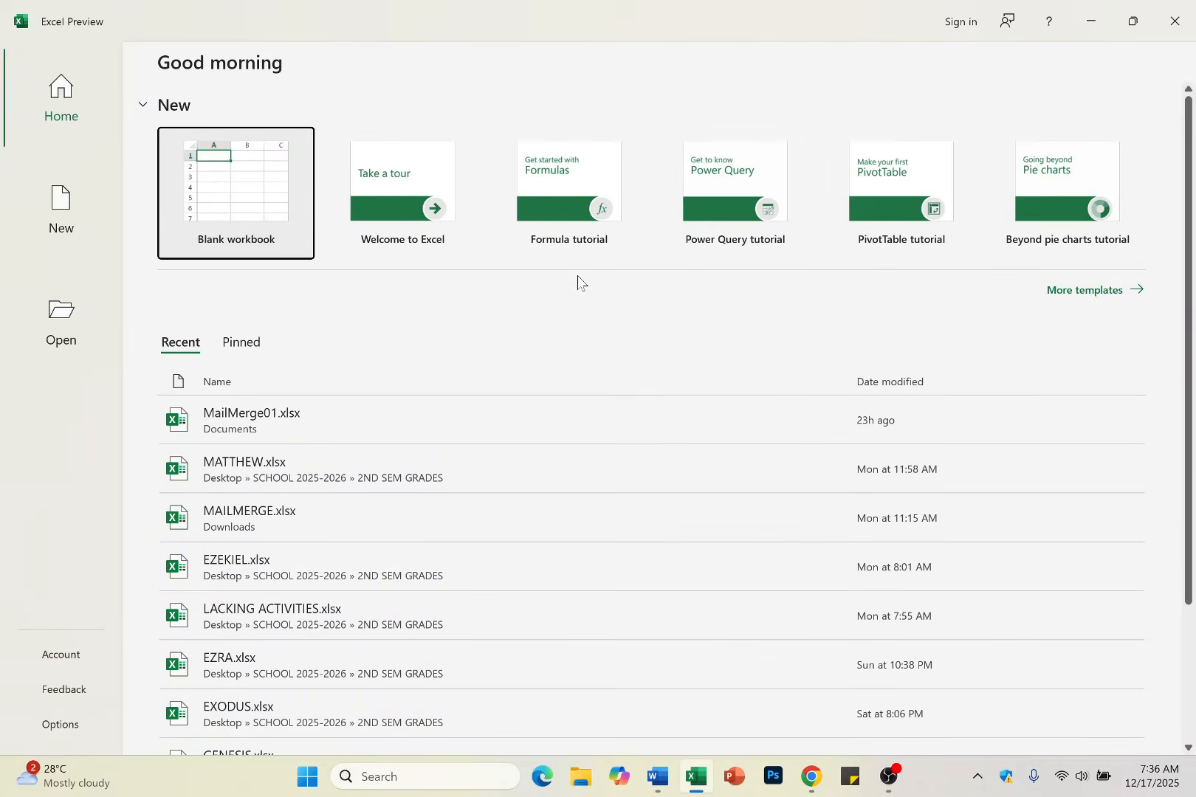
left_click(274, 209)
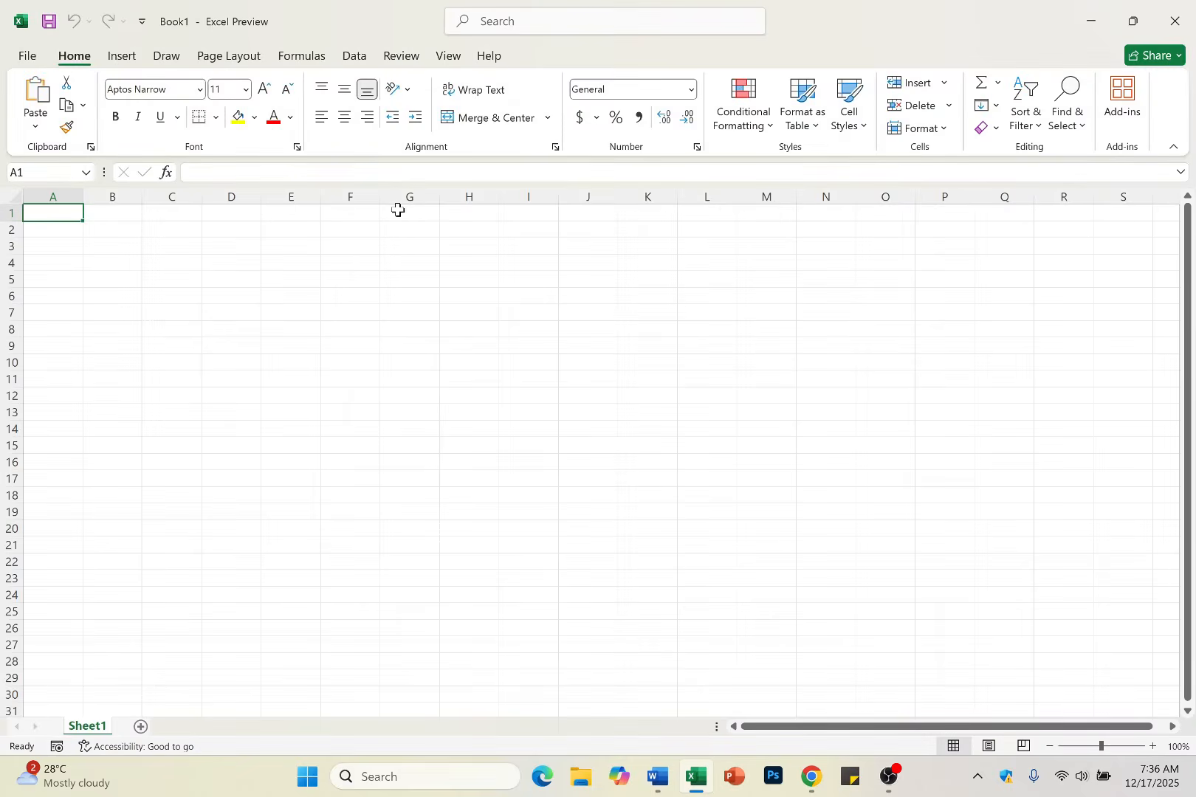
left_click(361, 281)
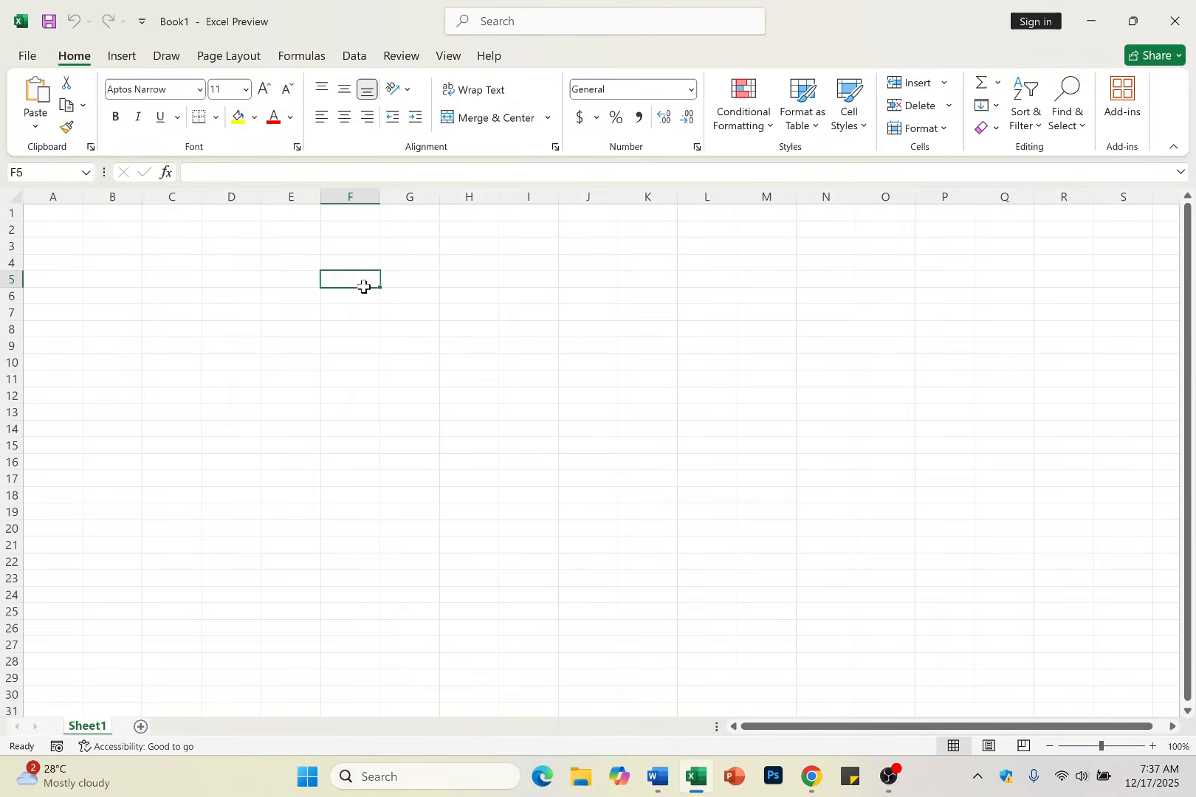
- Save the workbook as MailMerge01.xlsx in the Documents folder, replacing the existing file
left_click(33, 63)
left_click(76, 327)
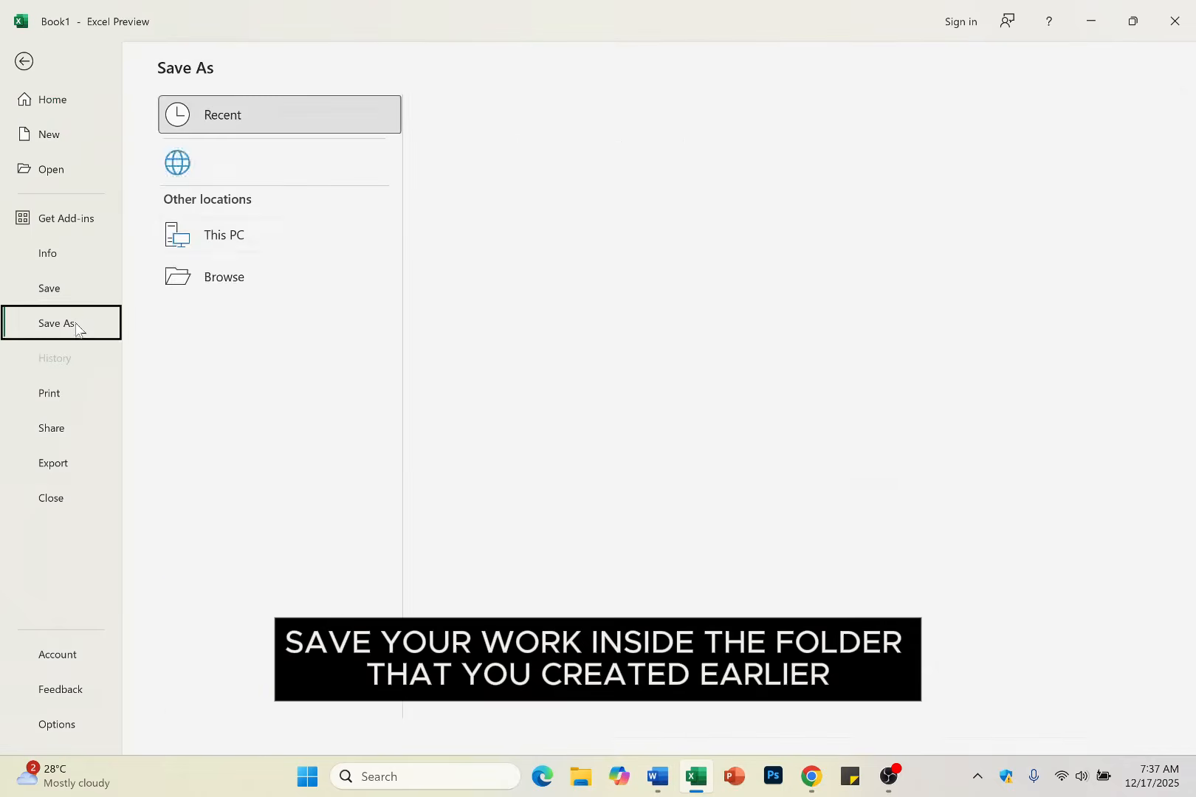
double_click(294, 243)
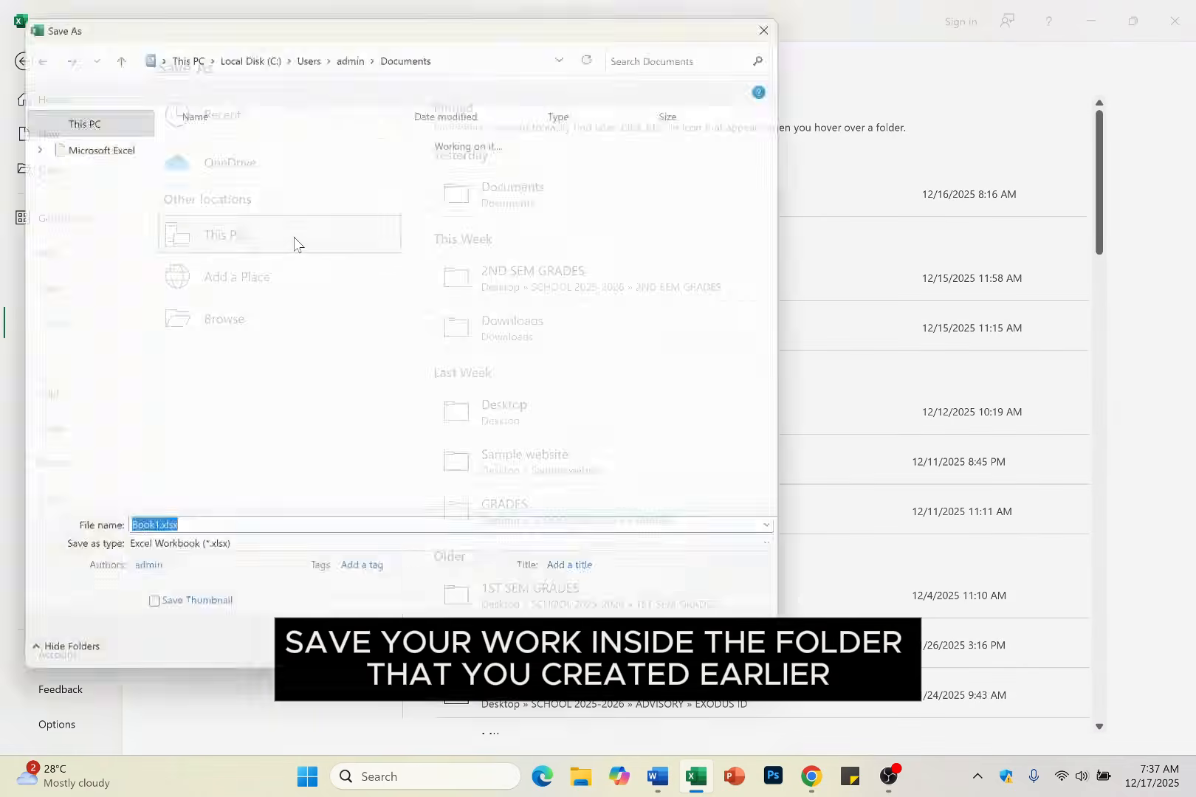
left_click(247, 352)
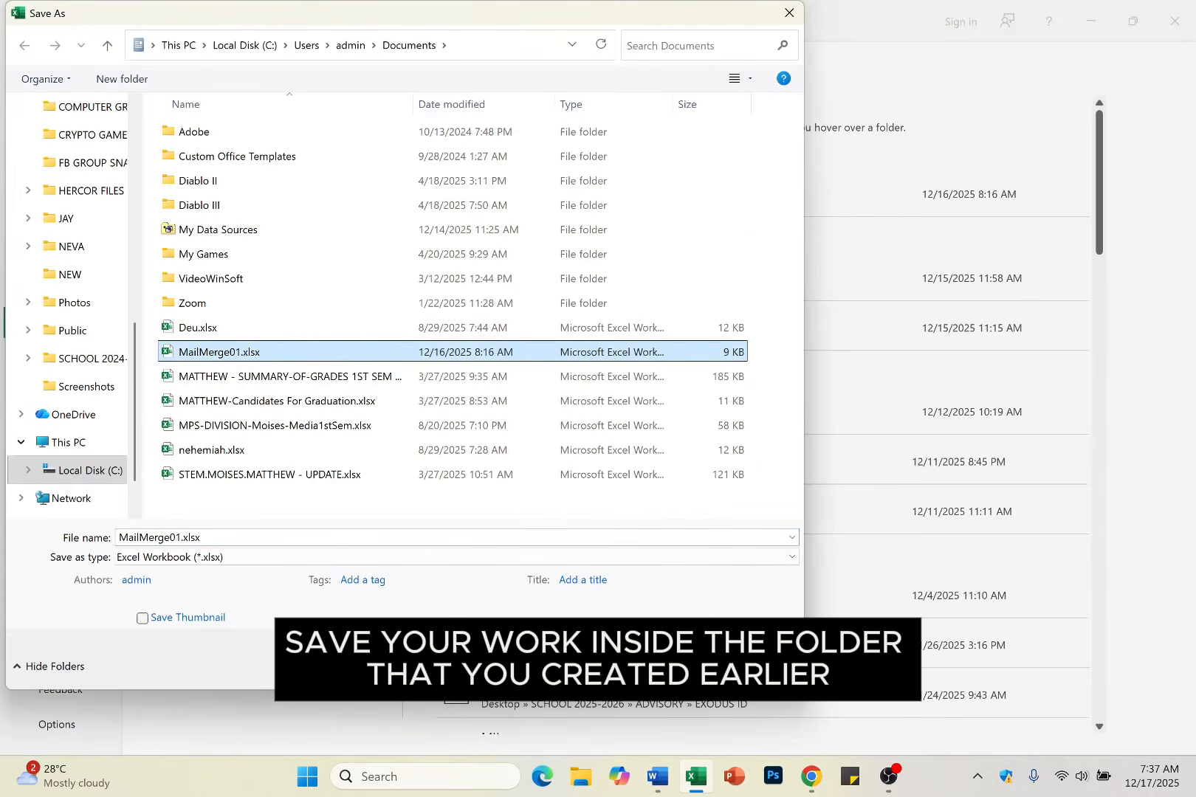
left_click(661, 663)
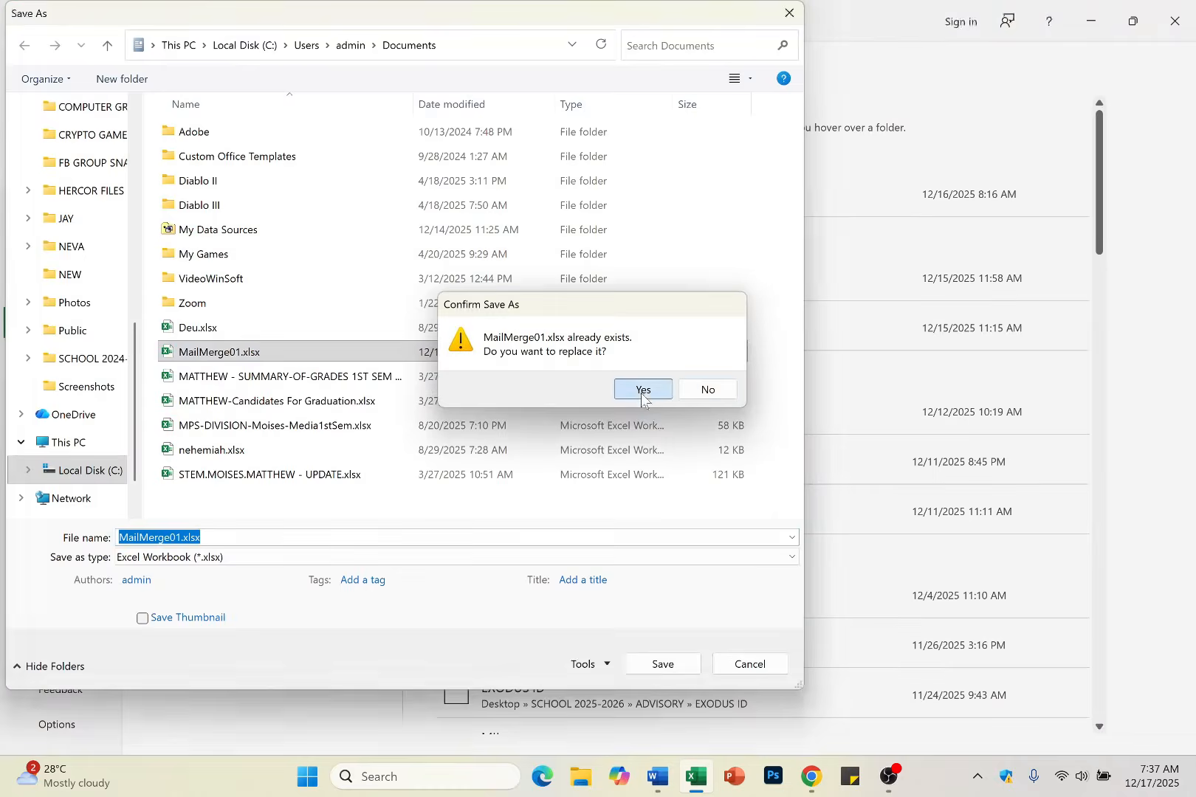
left_click(642, 390)
left_click(265, 374)
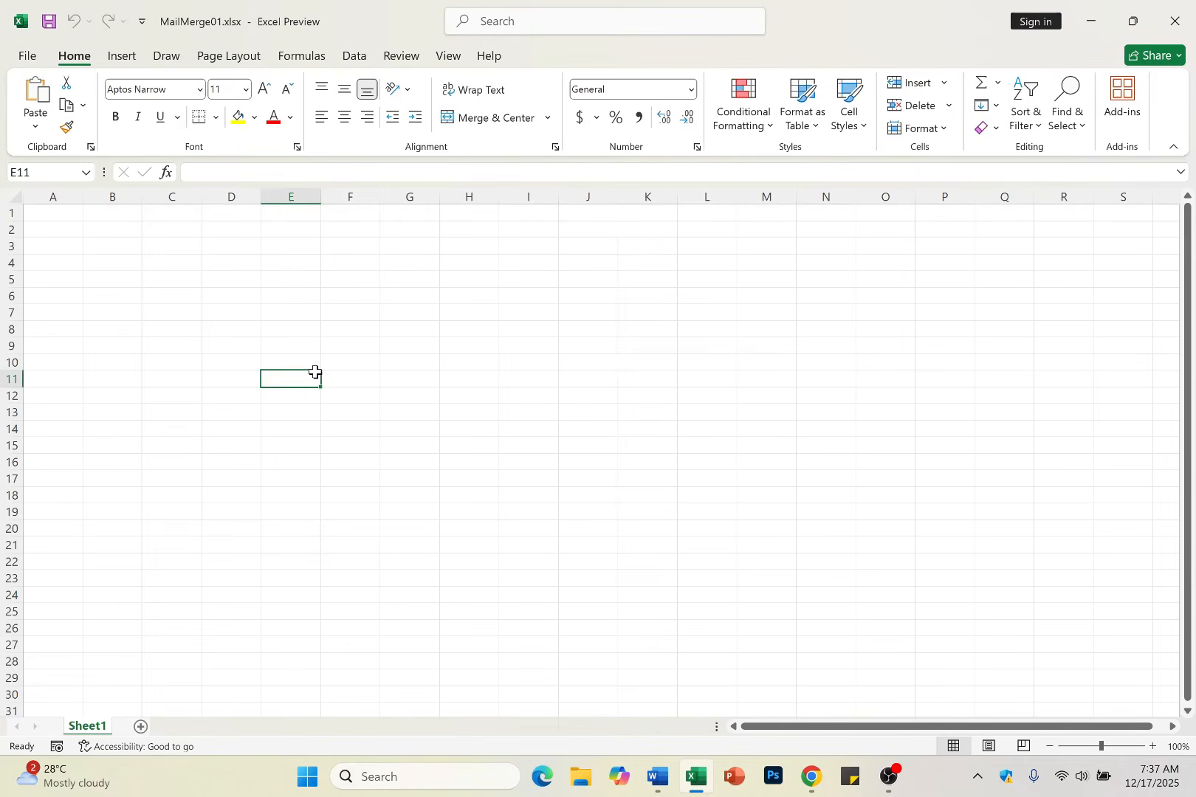
left_click(144, 229)
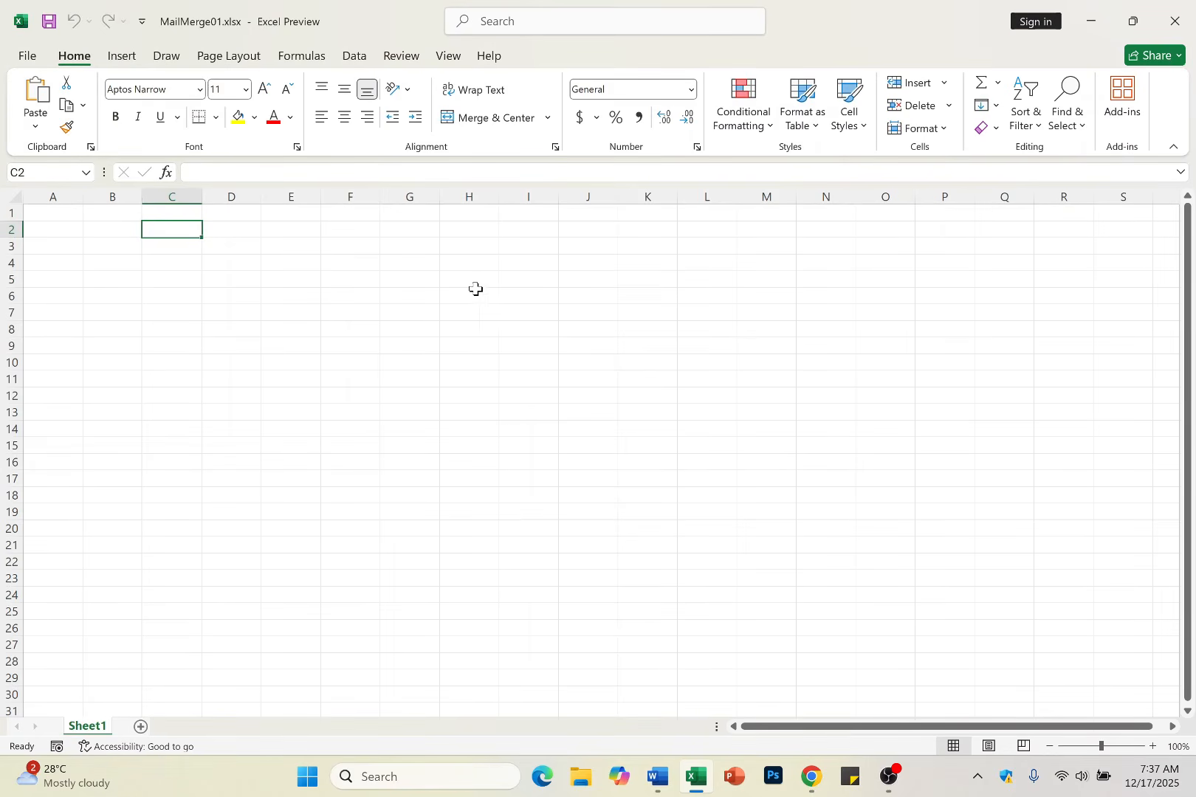
left_click(63, 215)
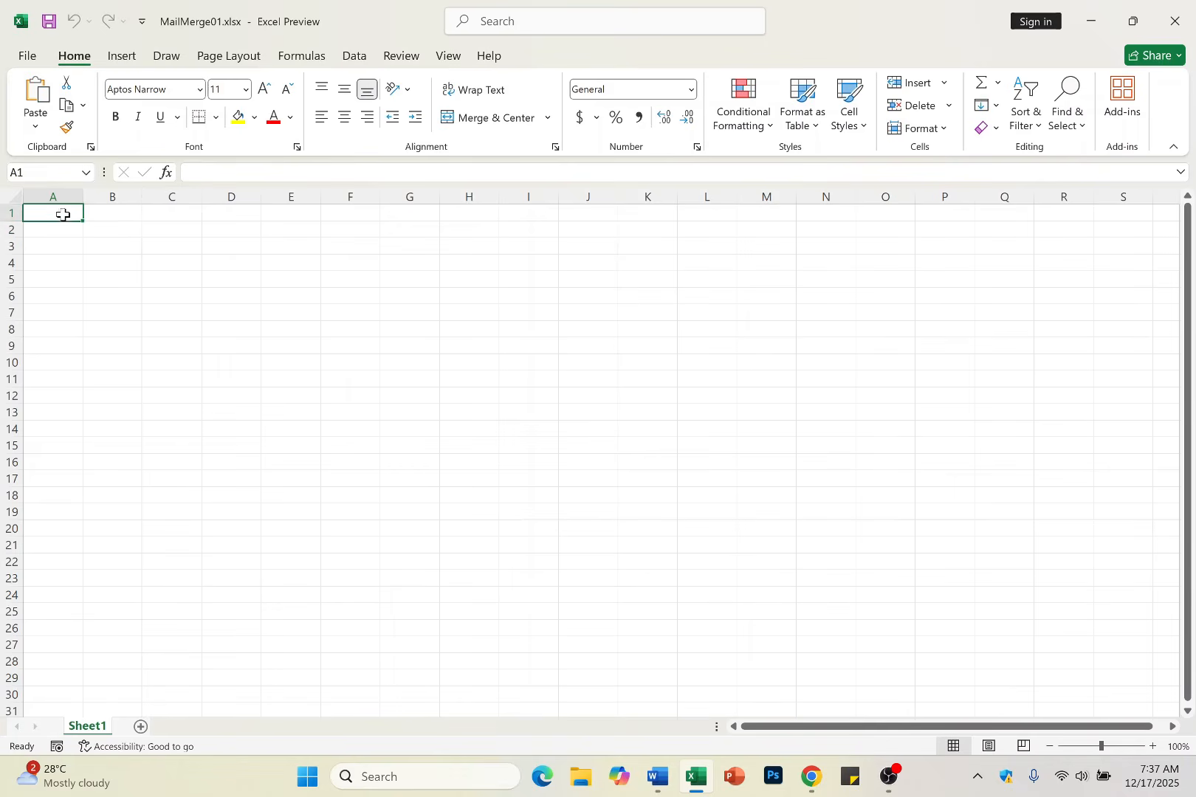
left_click(122, 215)
left_click(171, 217)
left_click(64, 214)
left_click(171, 212)
- Check the form's field labels in the Word document and return to the Excel workbook
key("alt+Tab")
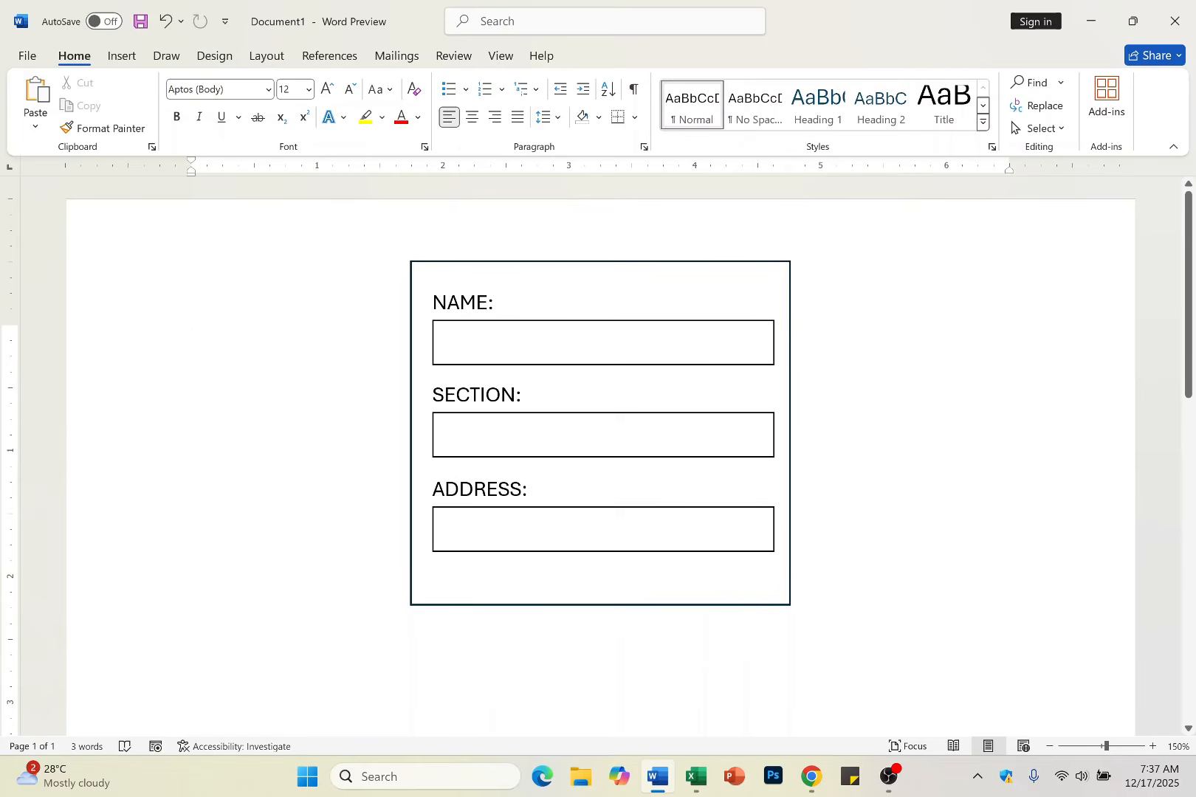
left_click(529, 490)
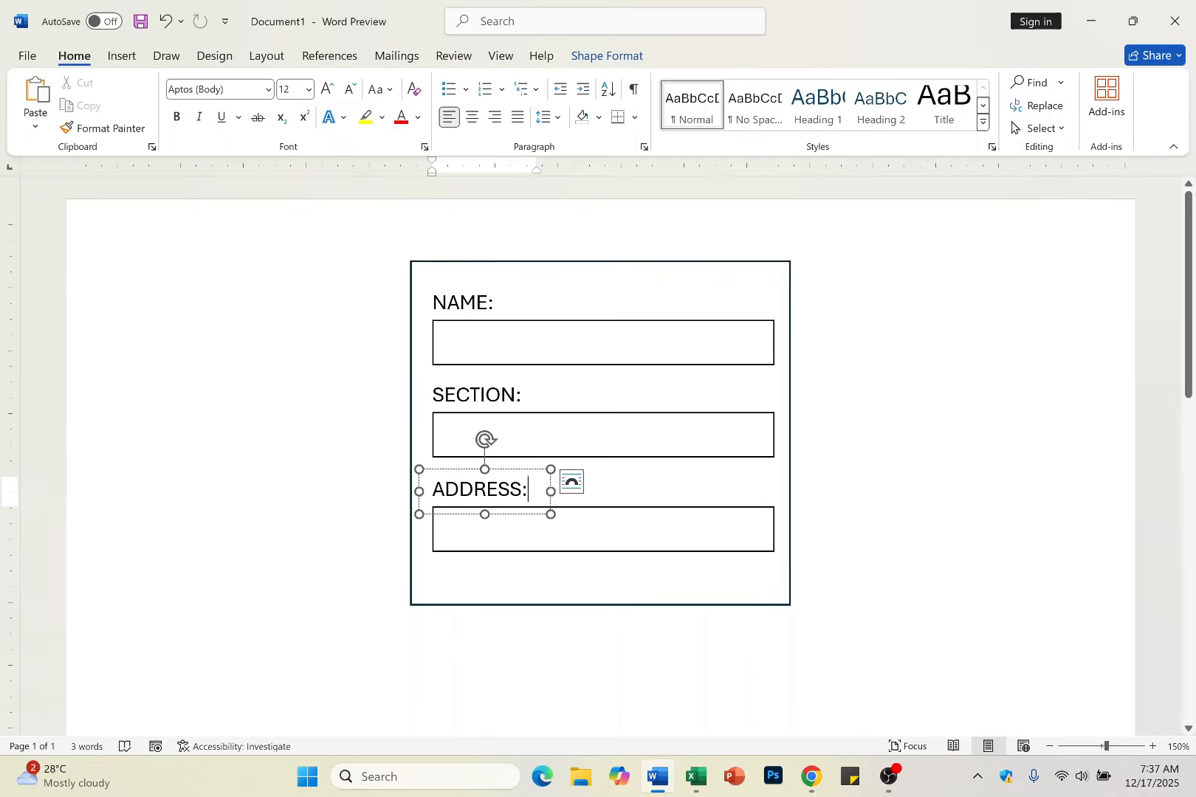
key("alt+Tab")
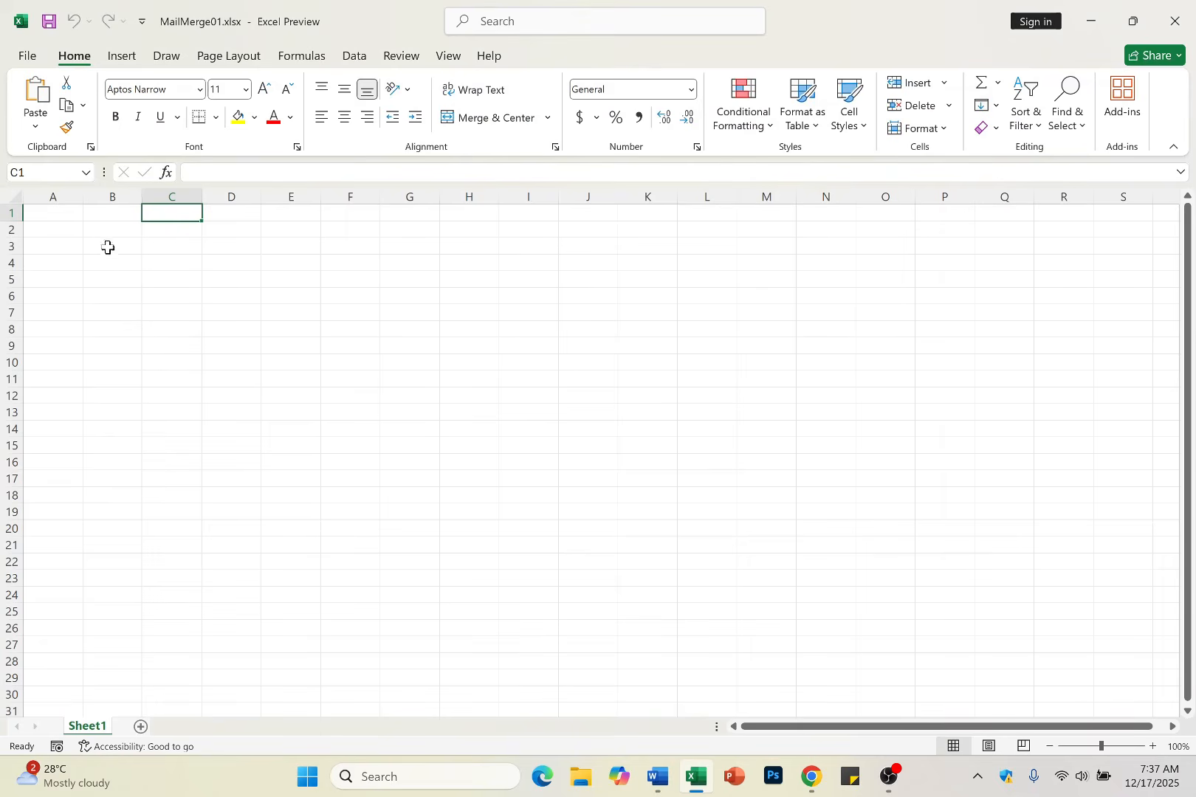
left_click(47, 208)
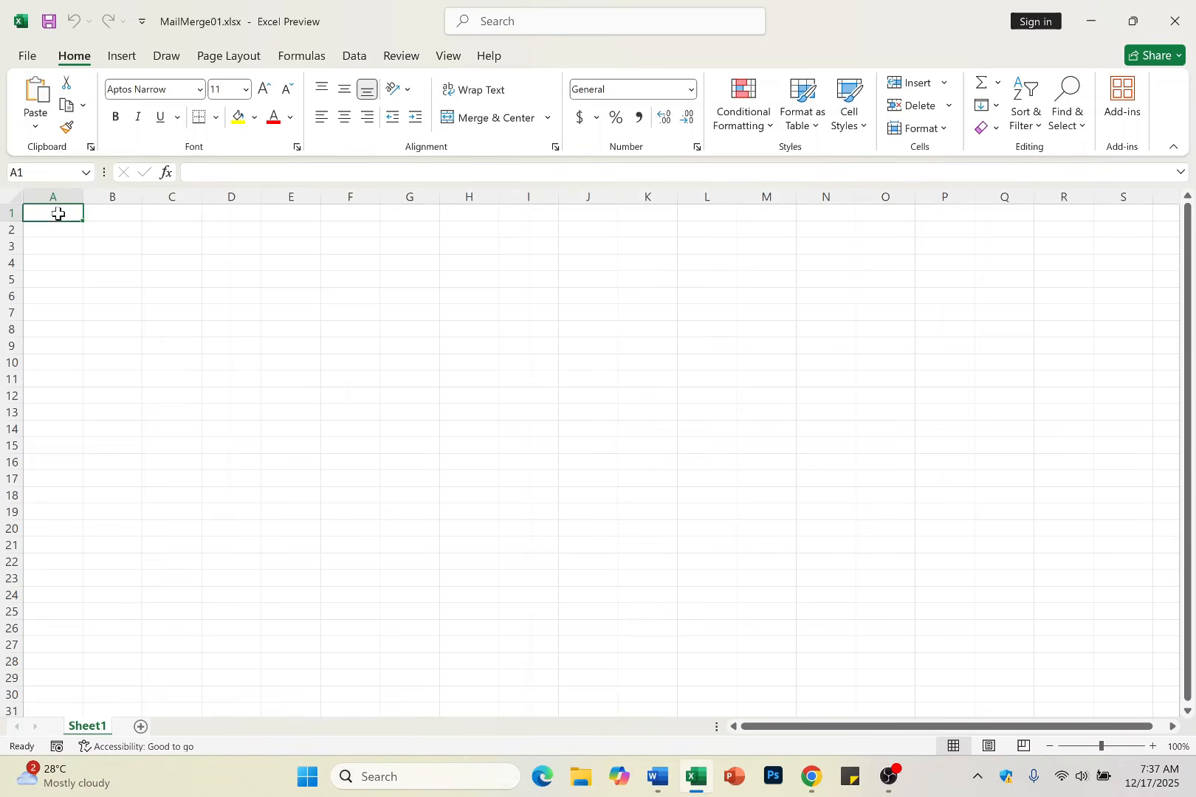
left_click(101, 212)
left_click(104, 214)
left_click(67, 214)
left_click(124, 215)
left_click(187, 211)
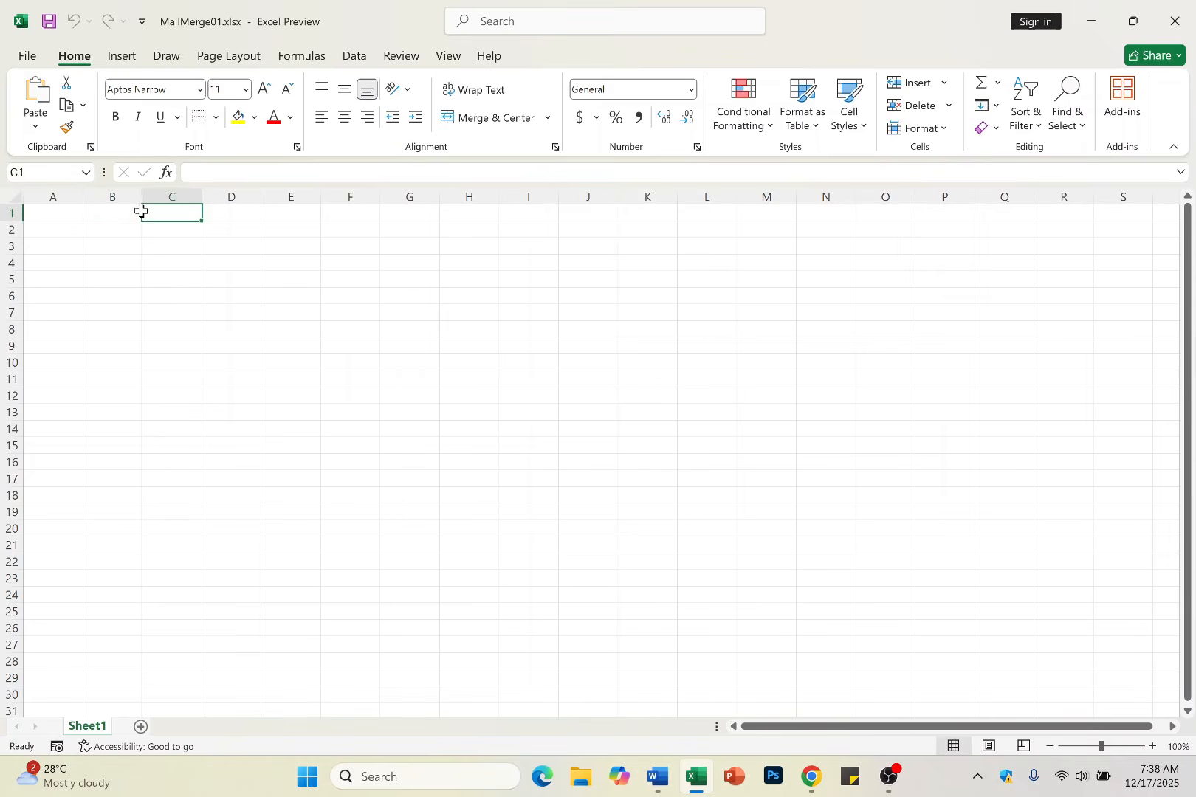
left_click(65, 216)
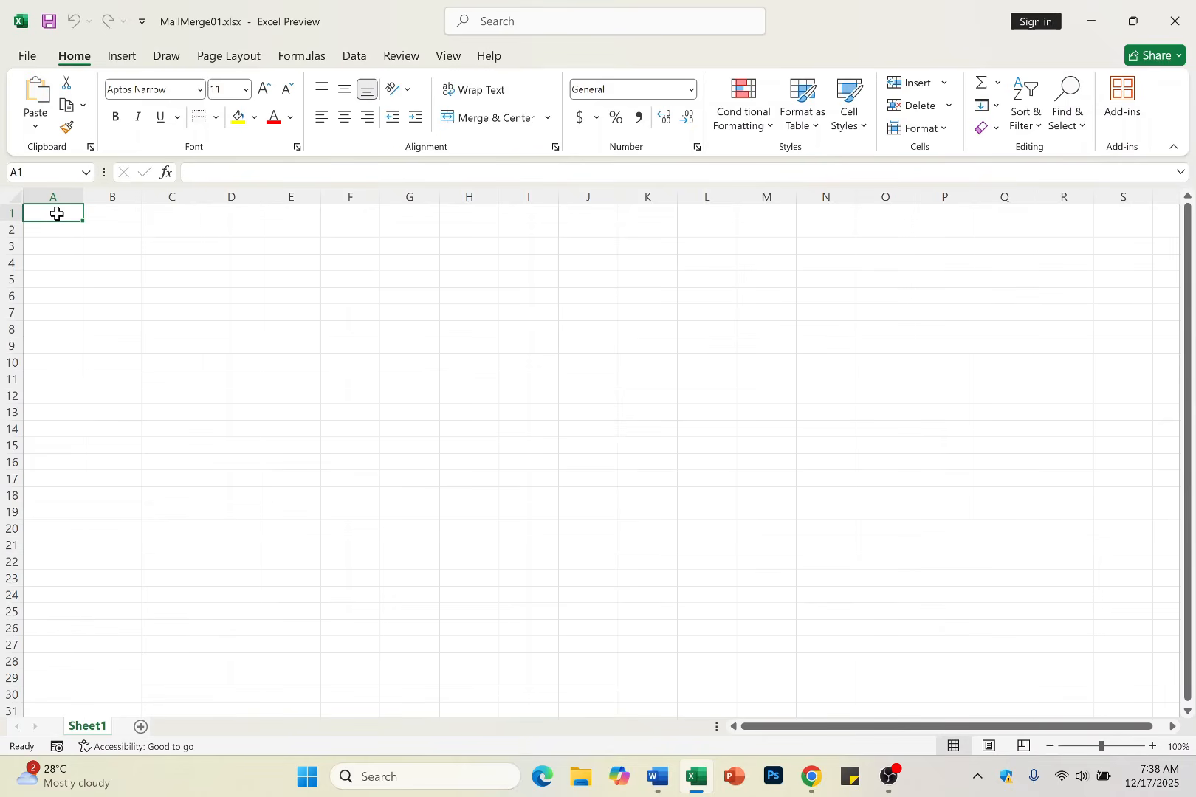
left_click(99, 212)
left_click(79, 213)
left_click(169, 209)
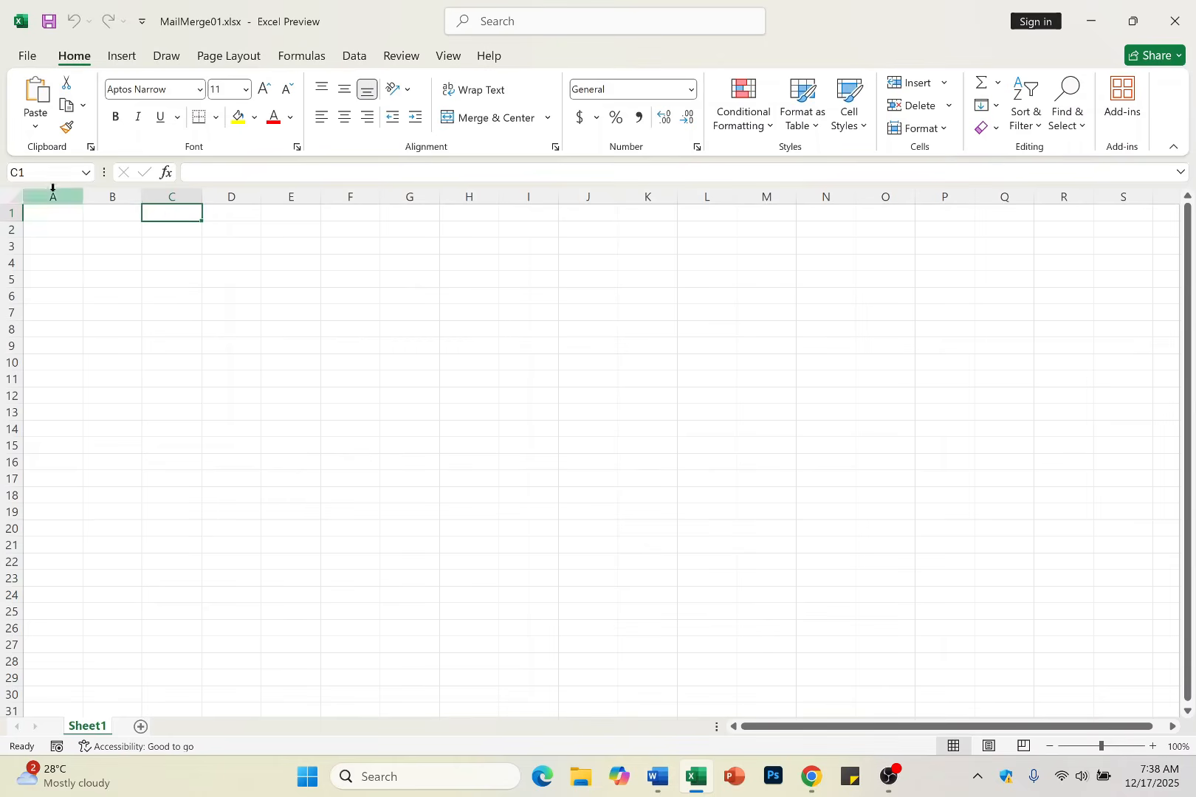
left_click(53, 194)
left_click(110, 213)
- Enter the header NAME in cell A1 of the data sheet
left_click(48, 217)
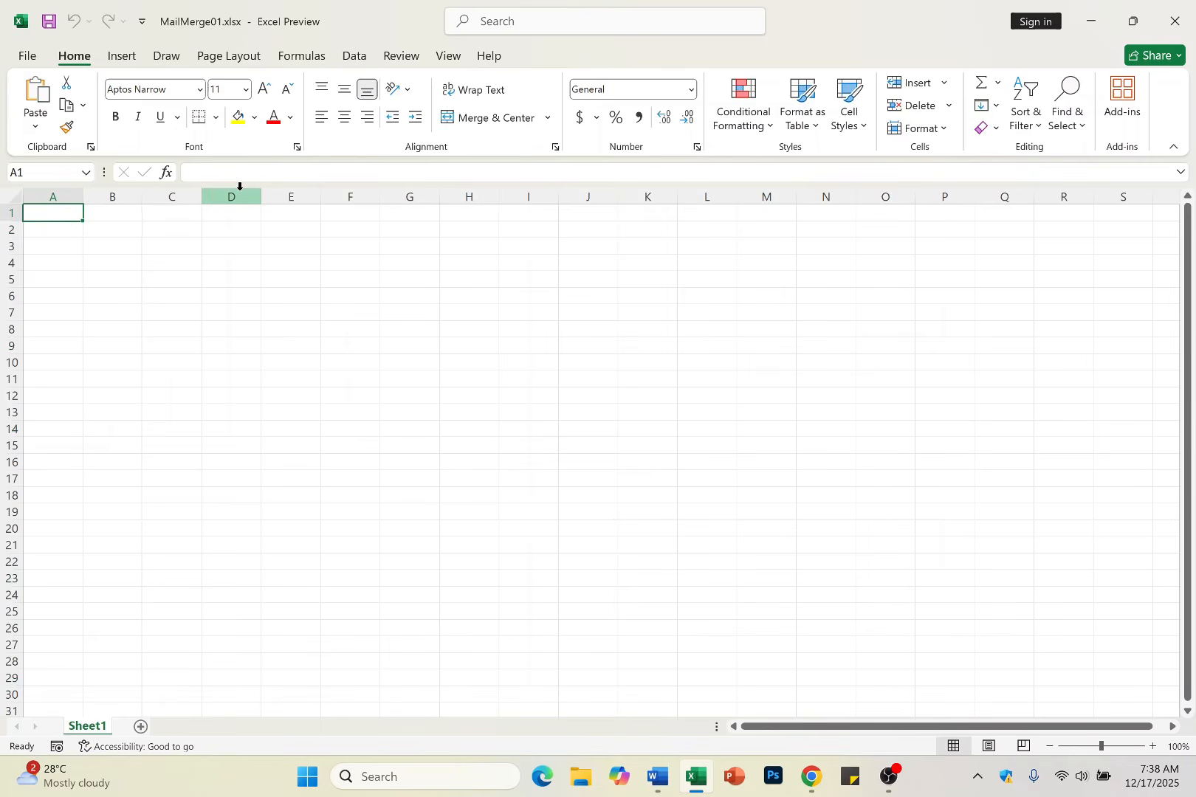
type("nam")
key("BackSpace")
key("BackSpace")
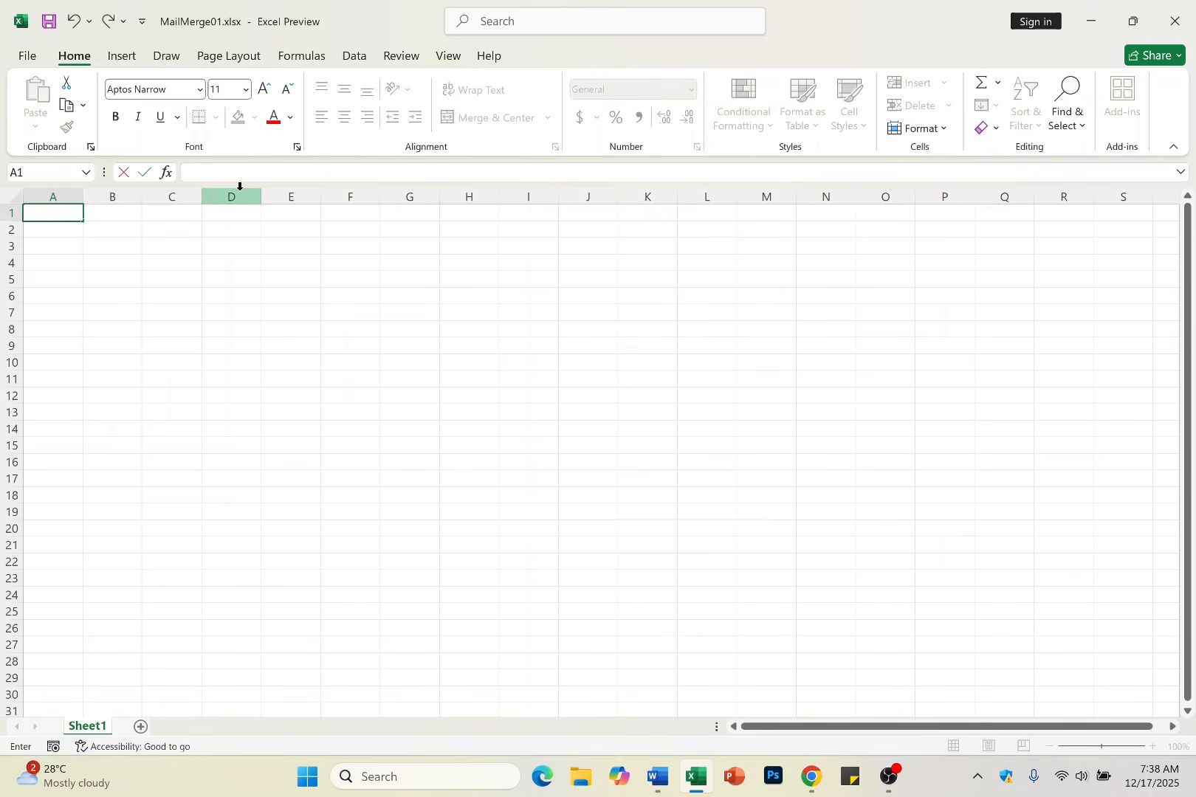
type("NAME")
key("Tab")
- Check the form's labels in the Word document, return to Excel and enter the header SECTION in cell B1
key("alt+Tab")
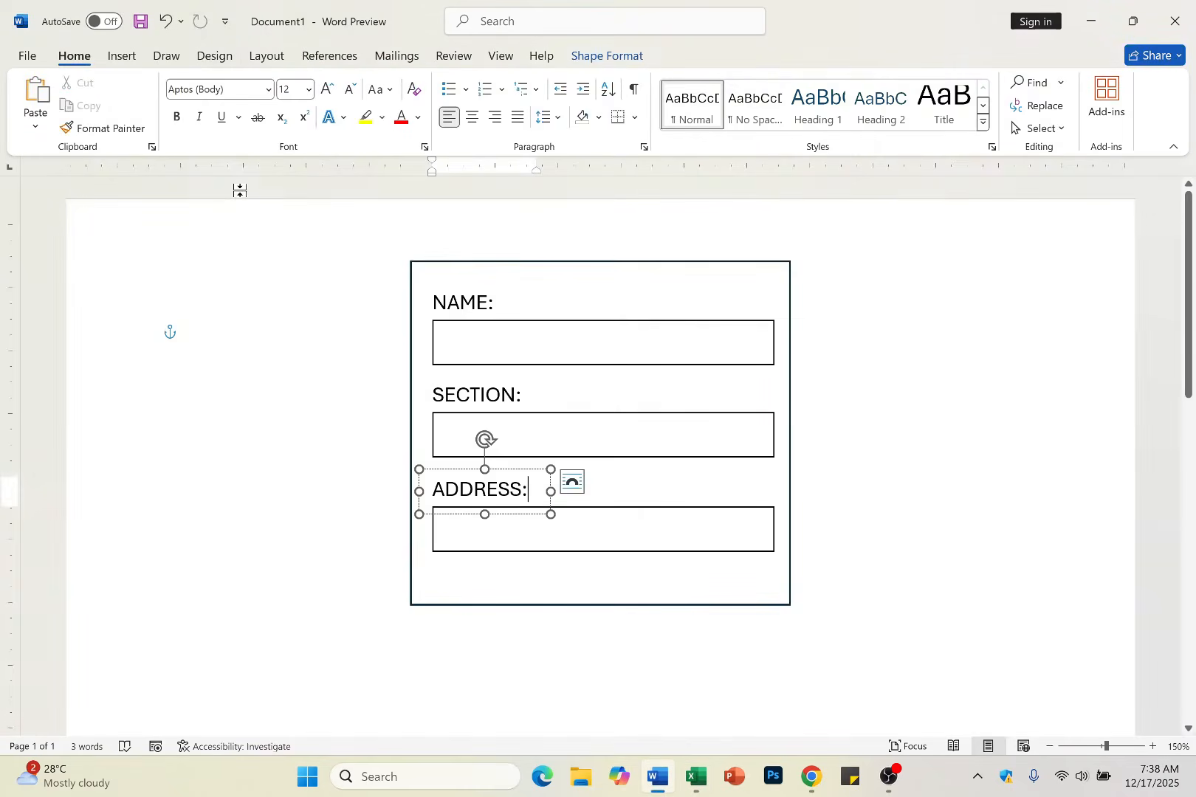
left_click(504, 333)
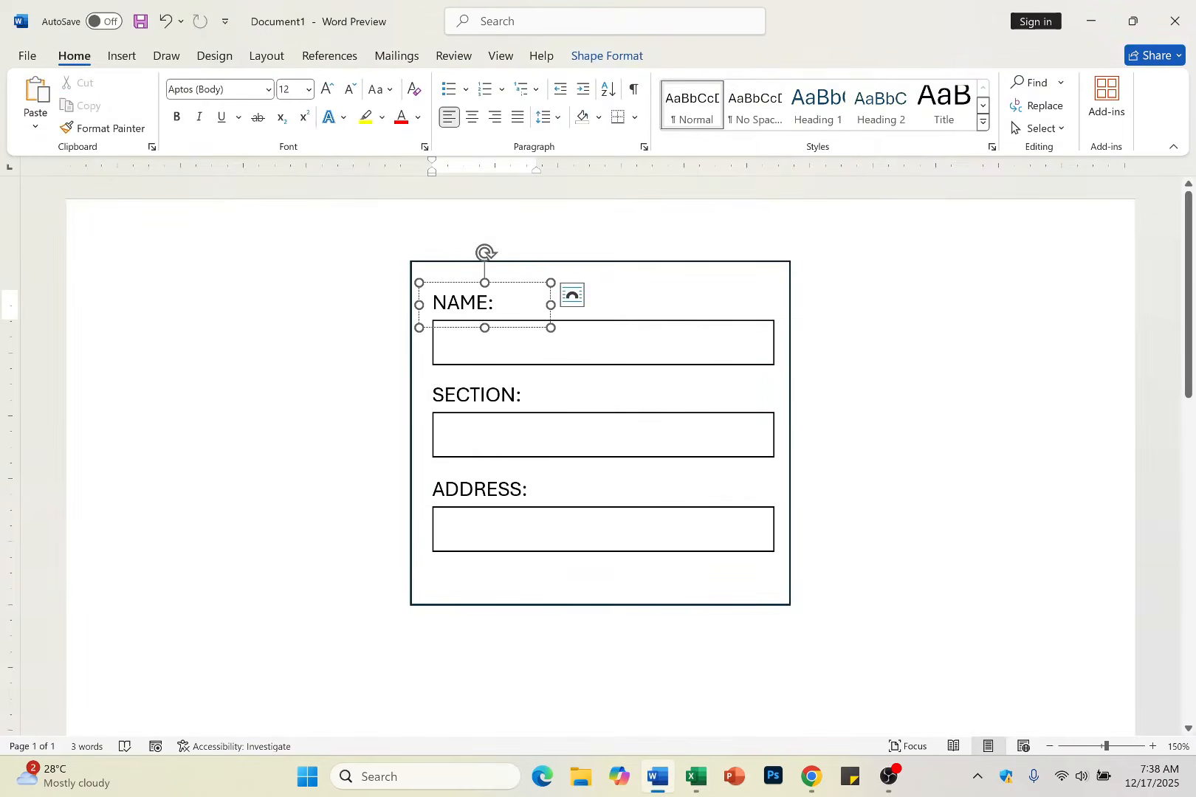
key("alt+Tab")
key("alt+Tab")
left_click(480, 395)
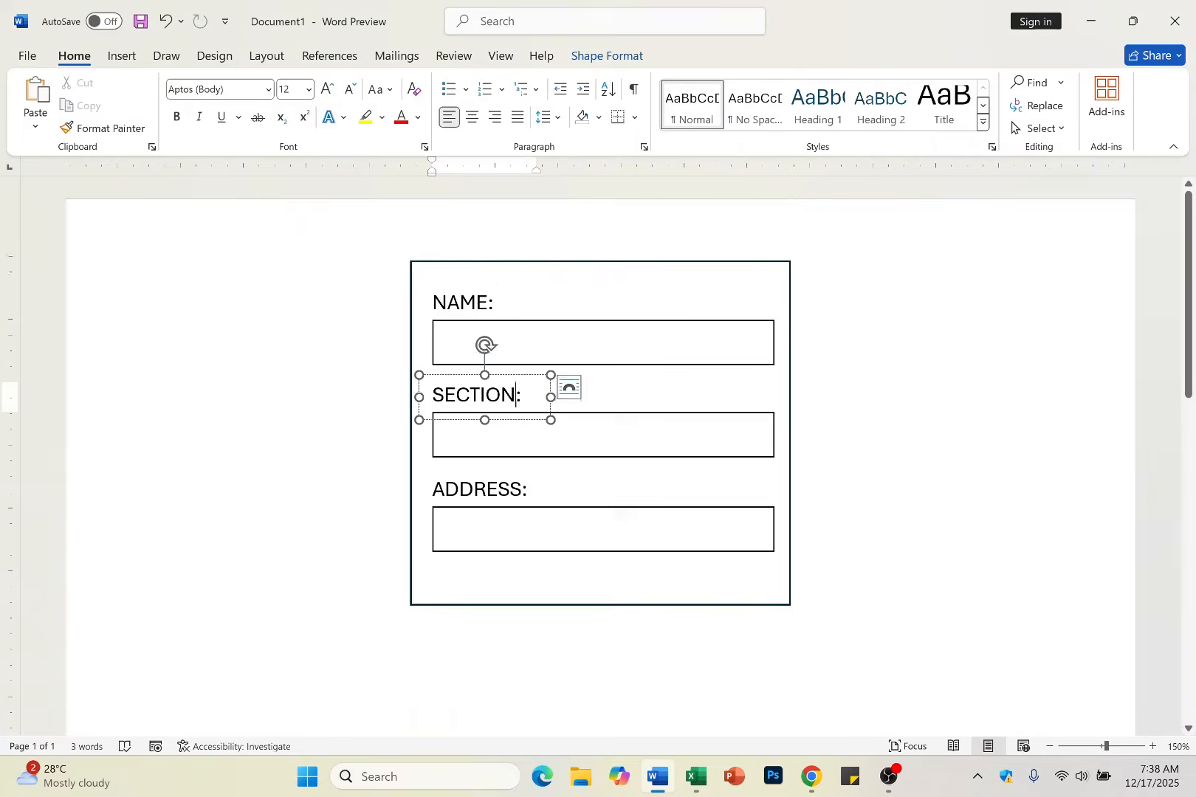
key("alt+Tab")
type("SE")
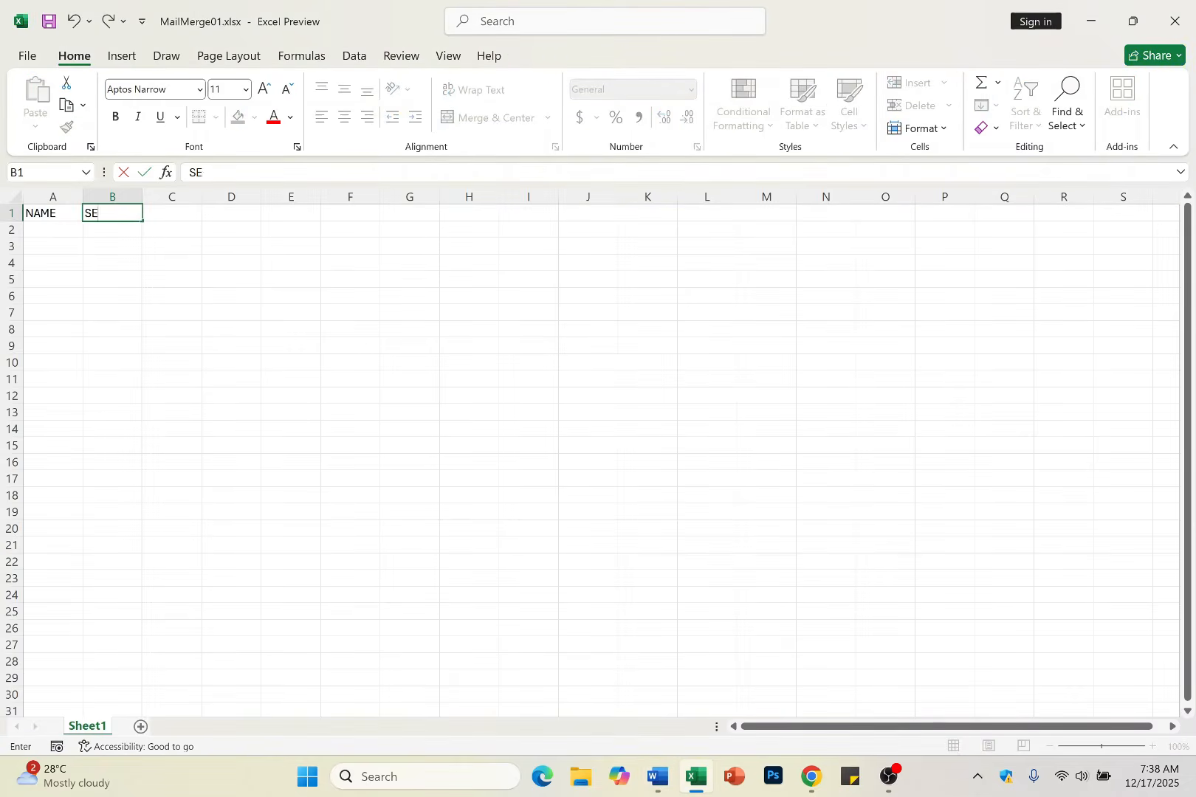
type("CTION")
key("Tab")
- Check the third form label in Word, return to Excel and enter the header ADDRESS in cell C1
key("alt+Tab")
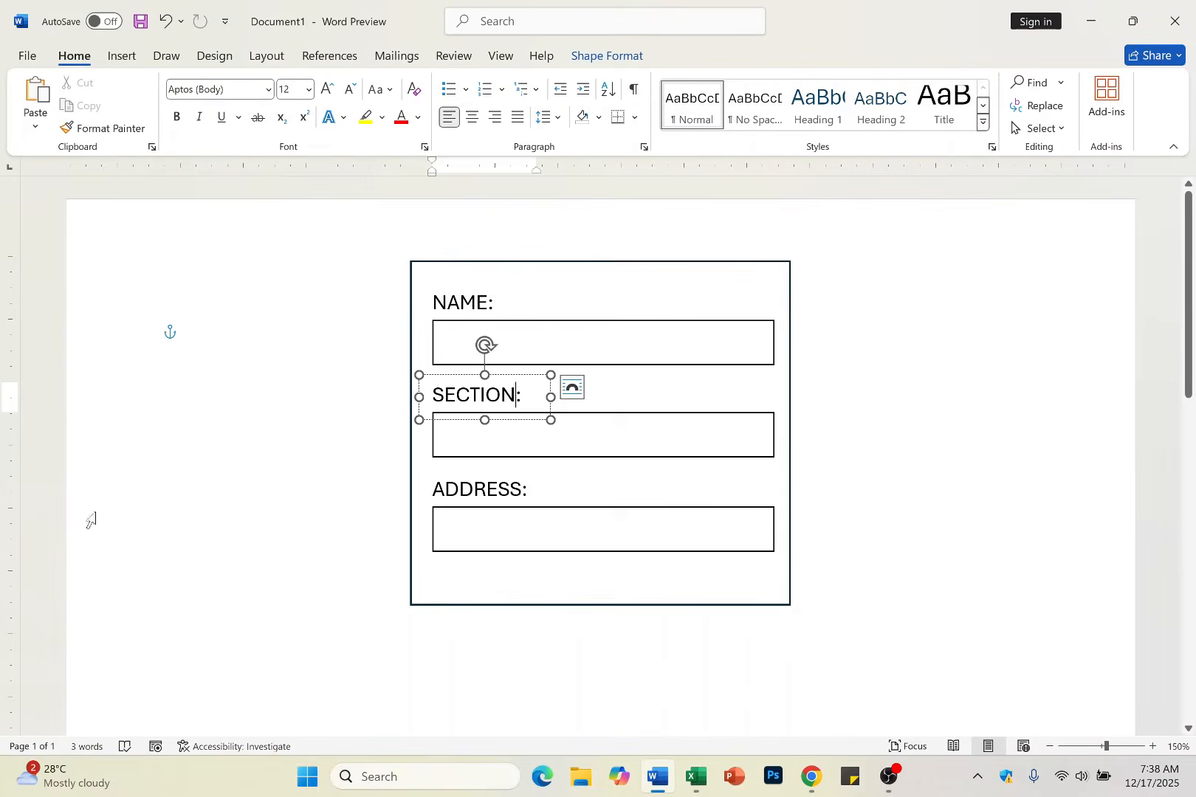
key("alt+Tab")
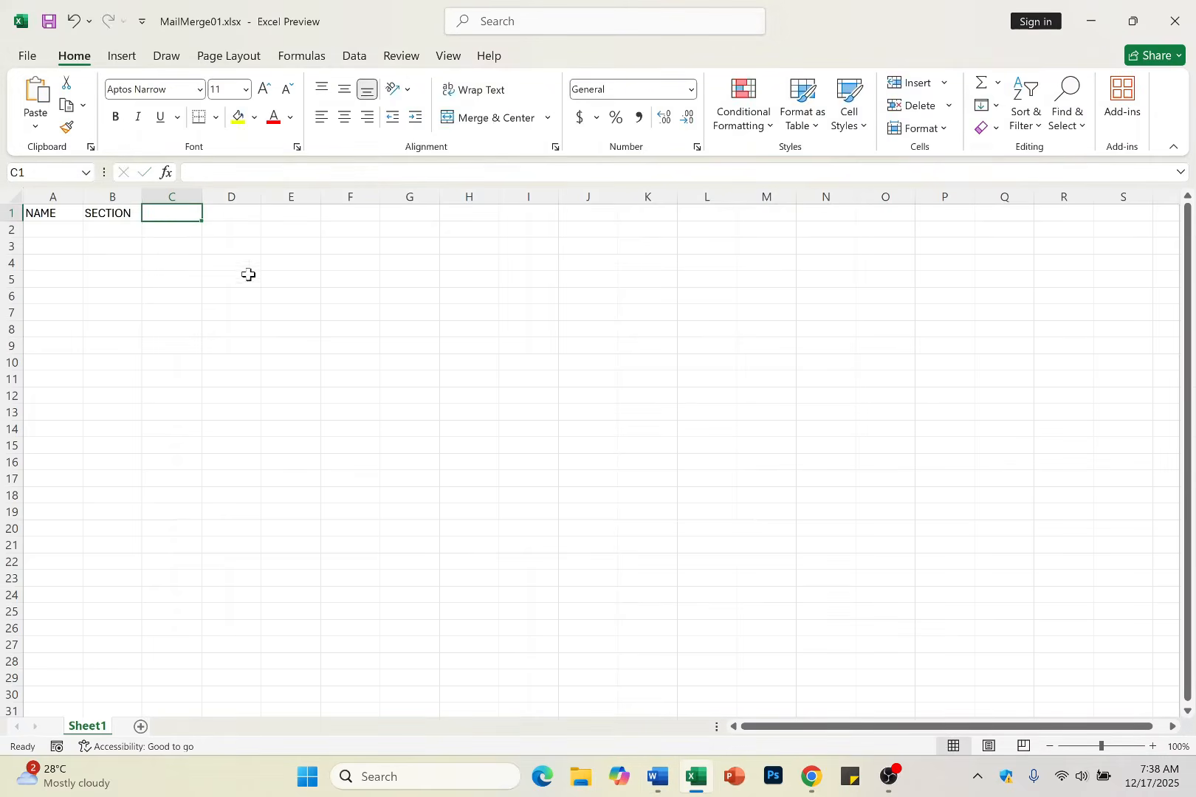
type("ADDRESS")
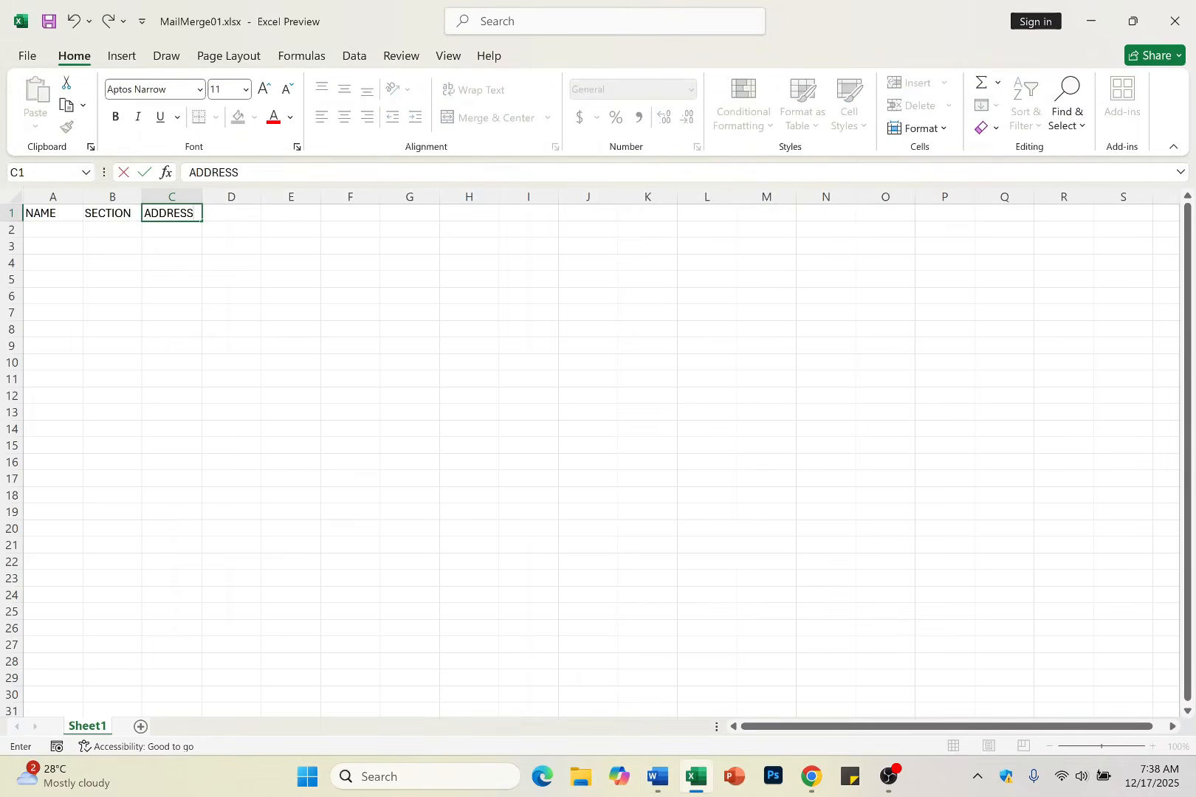
key("Return")
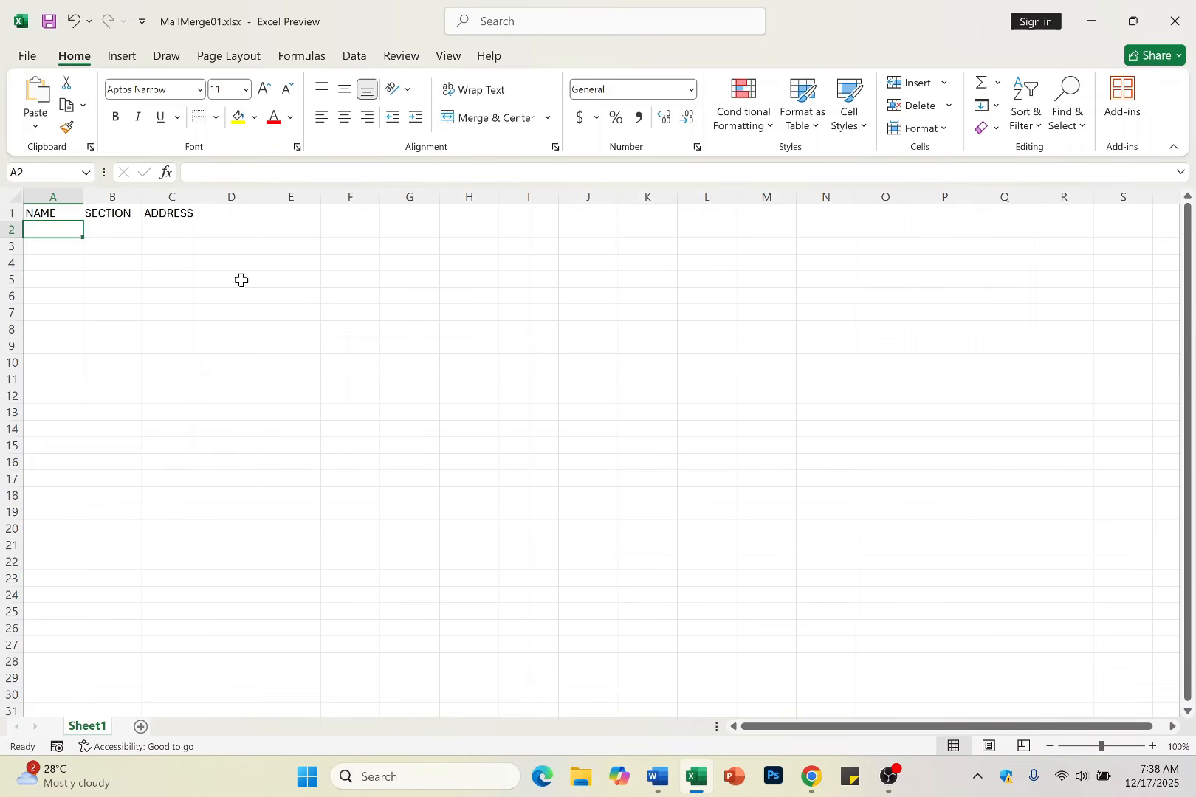
- Widen the ADDRESS, SECTION and NAME columns to make room for the record data
left_click(185, 230)
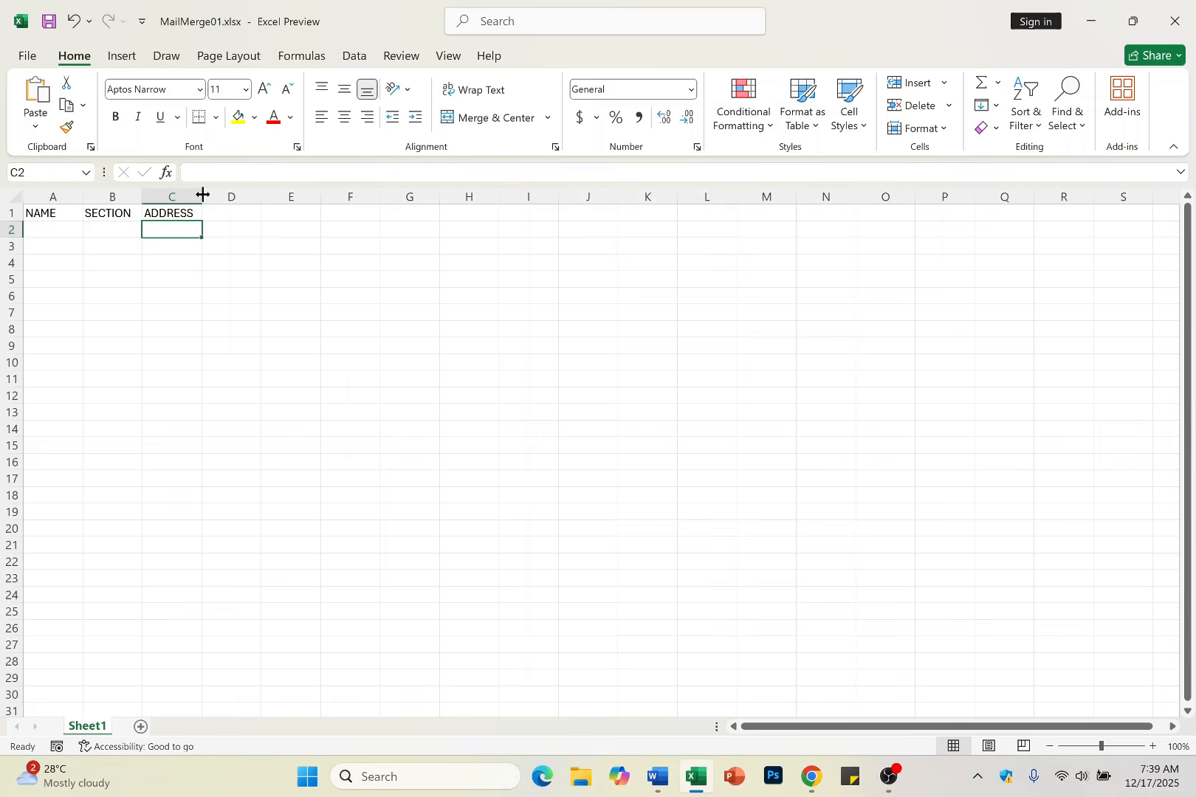
left_click_drag(203, 194, 203, 195)
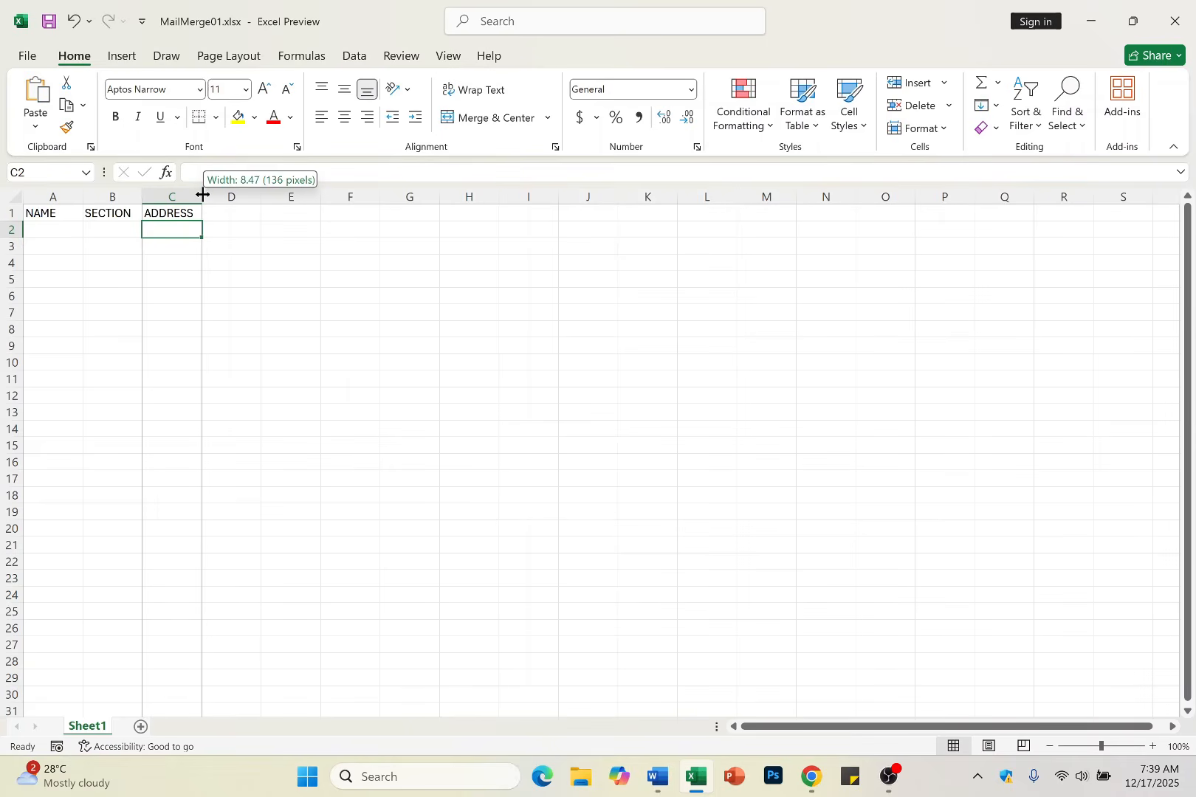
left_click_drag(203, 194, 352, 213)
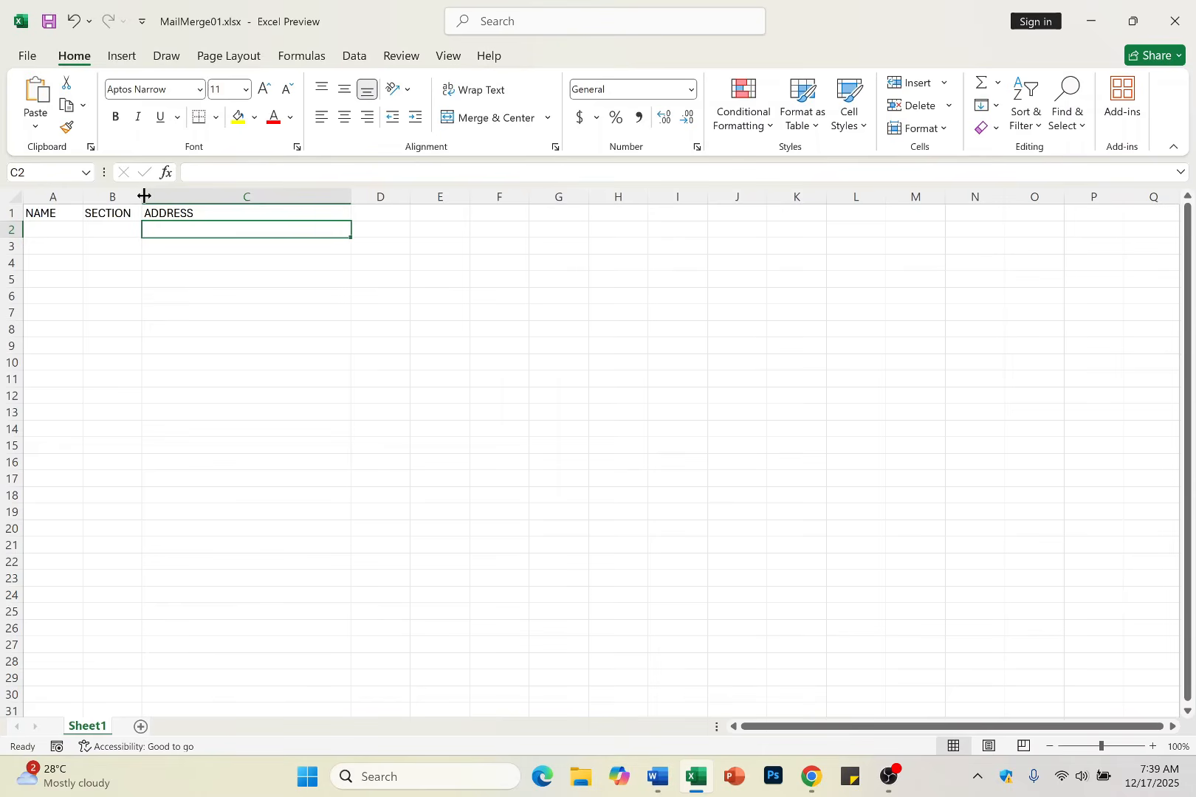
left_click_drag(144, 196, 284, 196)
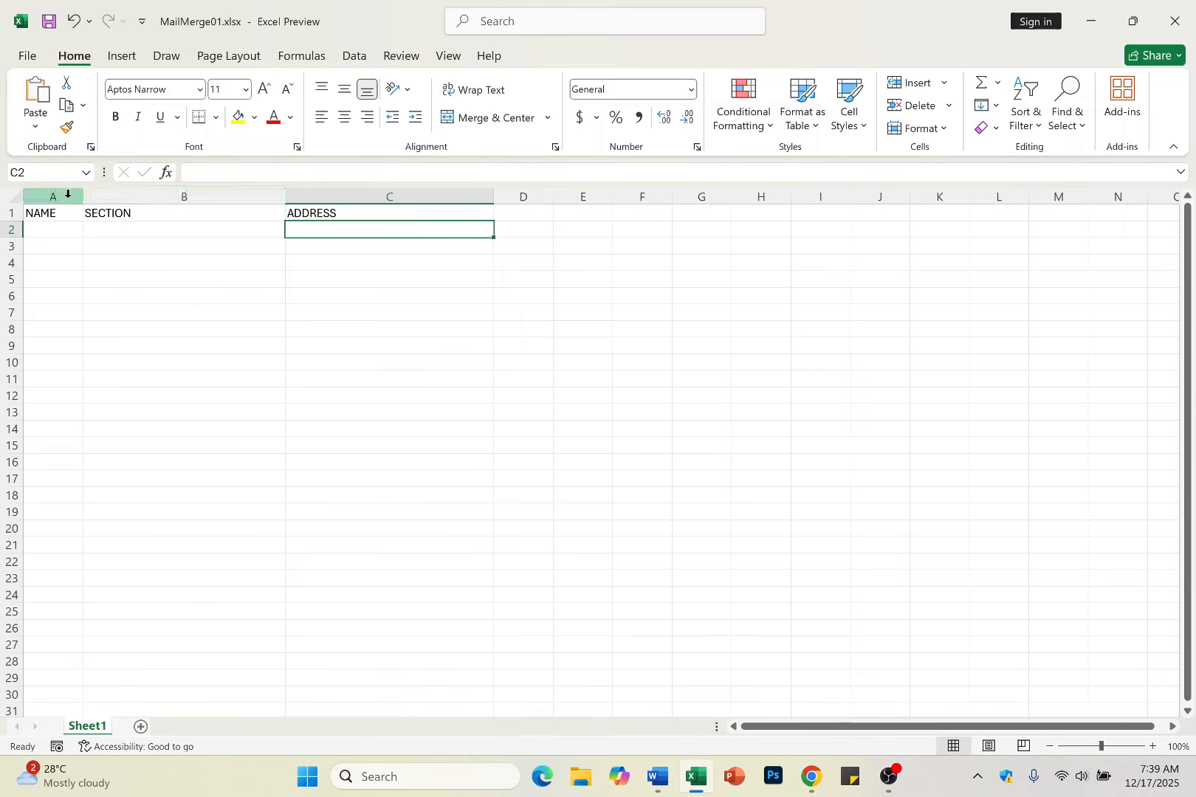
left_click_drag(84, 197, 179, 198)
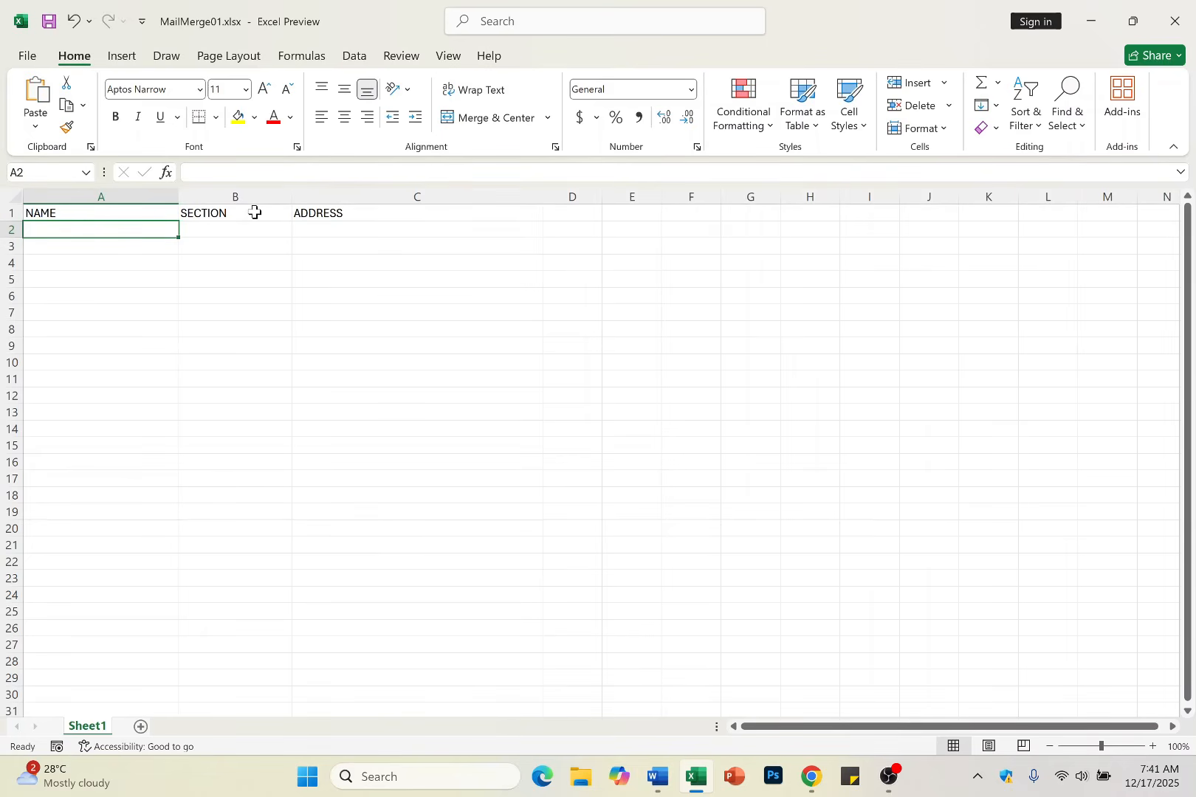
- Enter the first record in row 2: BRUCE BANNER, section HEROES, address NEW YORK CITY
type("BRUC")
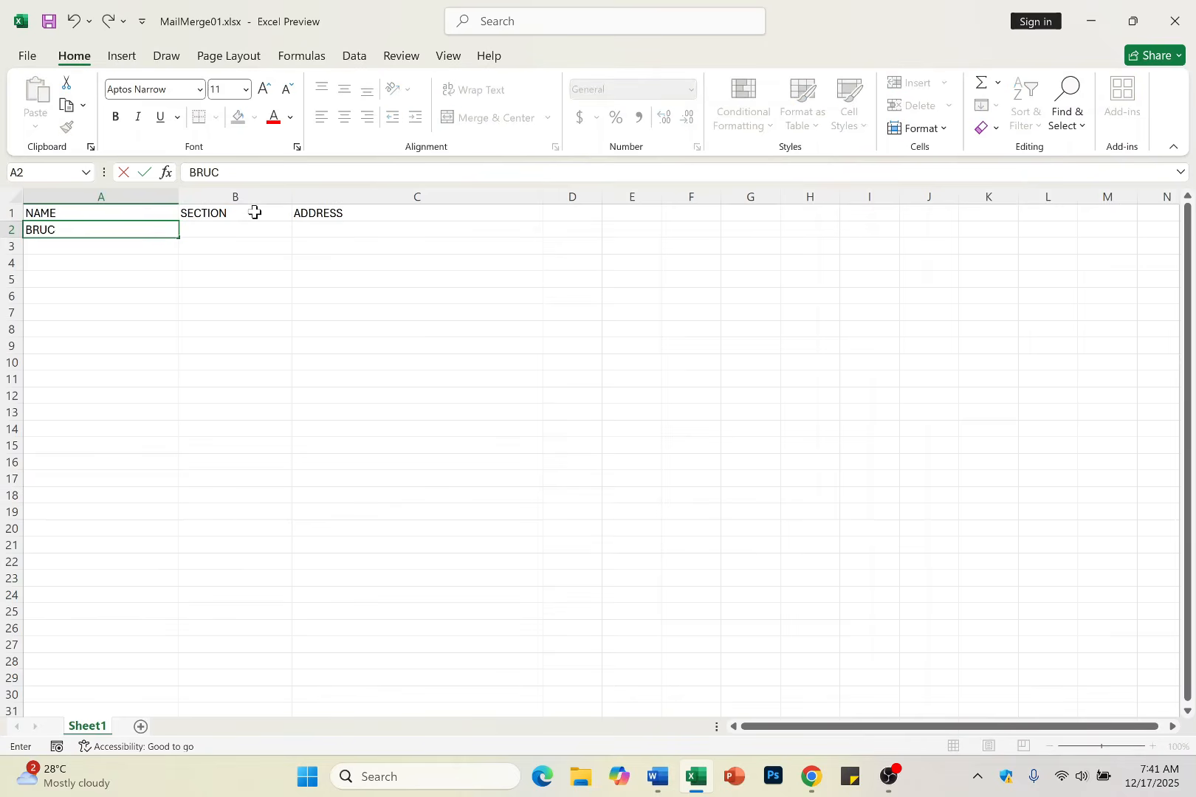
type("E BANNER")
key("Tab")
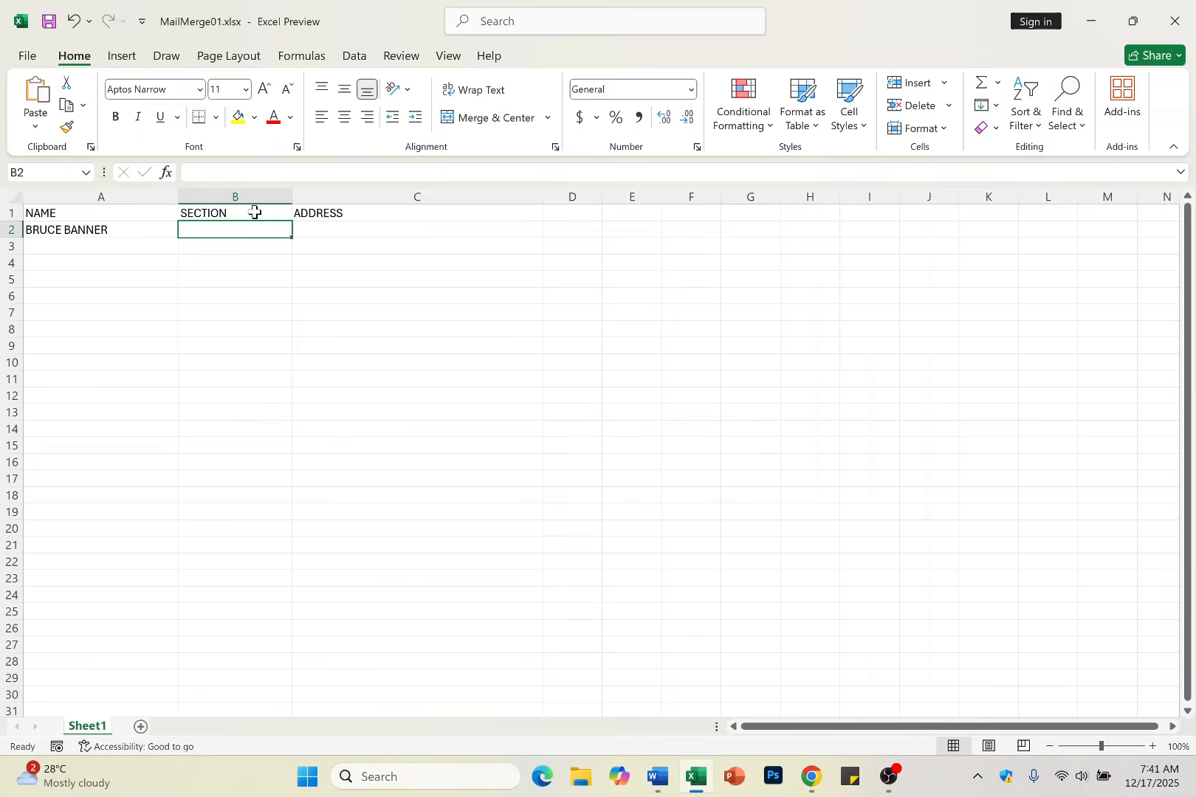
type("HEROES")
key("Tab")
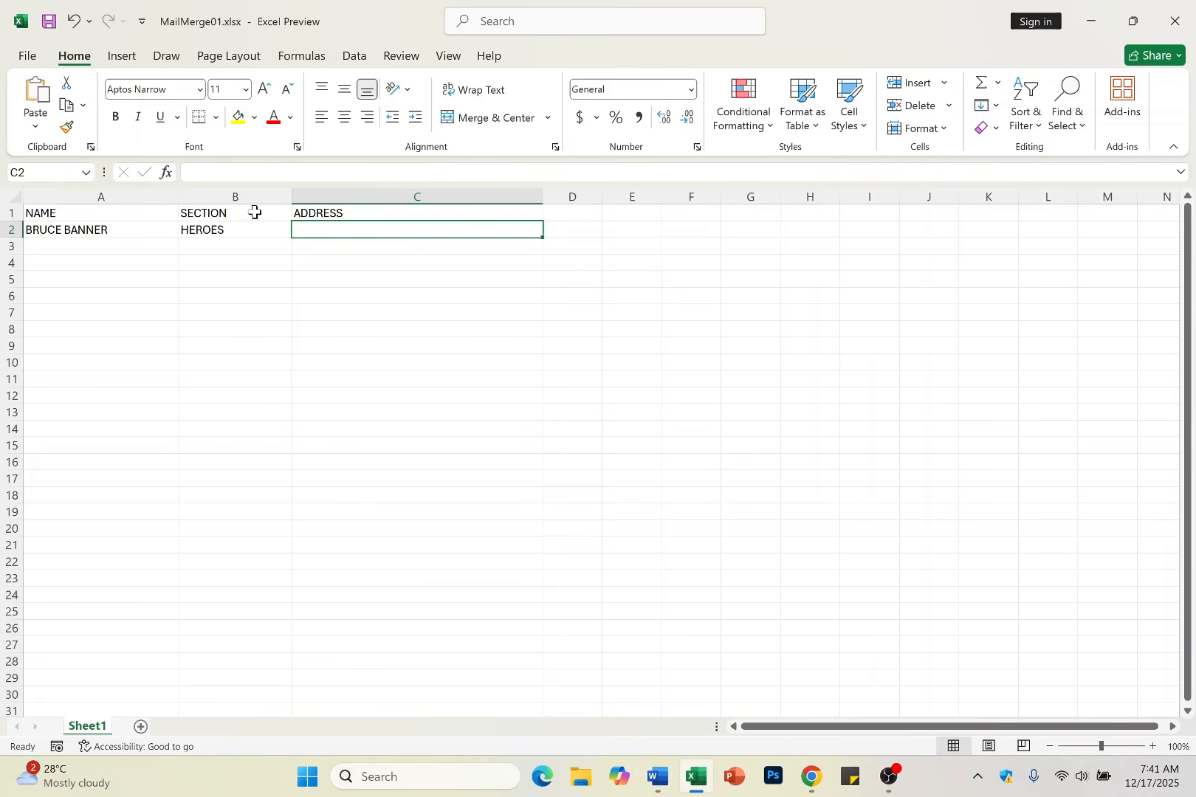
type("NEW YORK CITY")
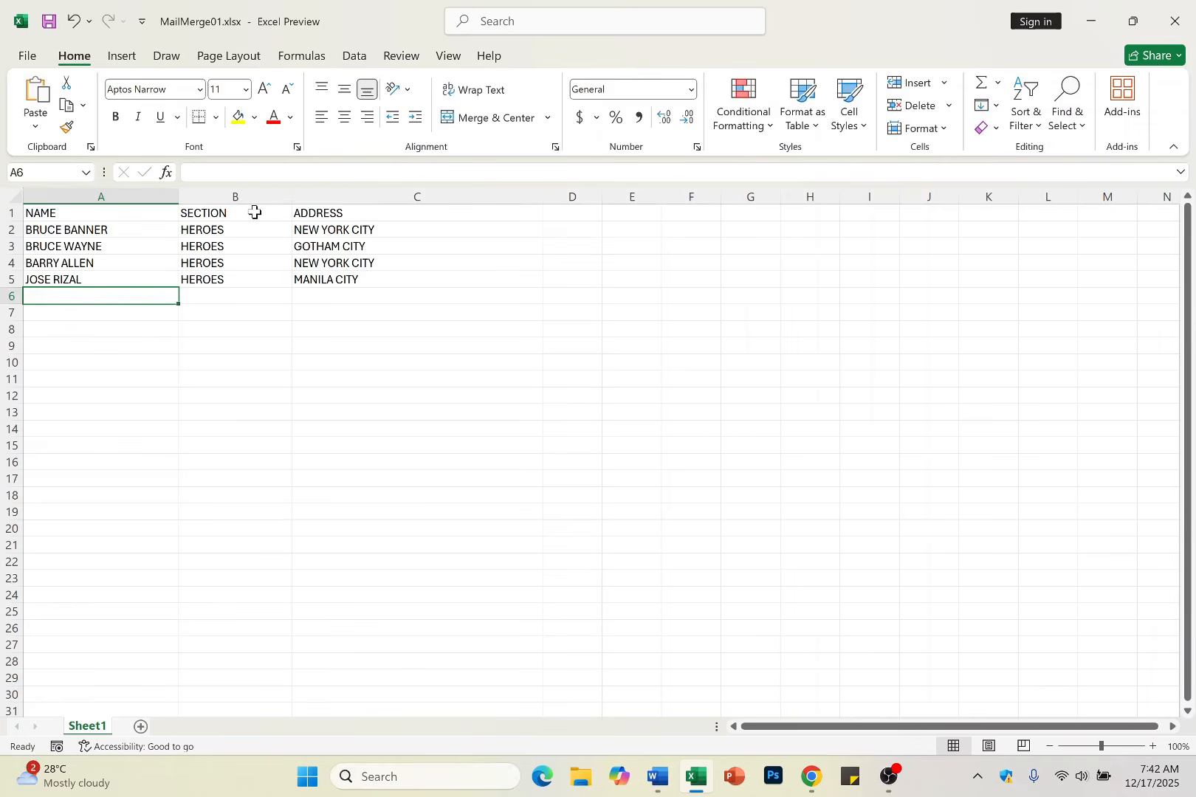
- Review the records in A2:C5 and save the MailMerge01.xlsx workbook
left_click_drag(75, 231, 336, 279)
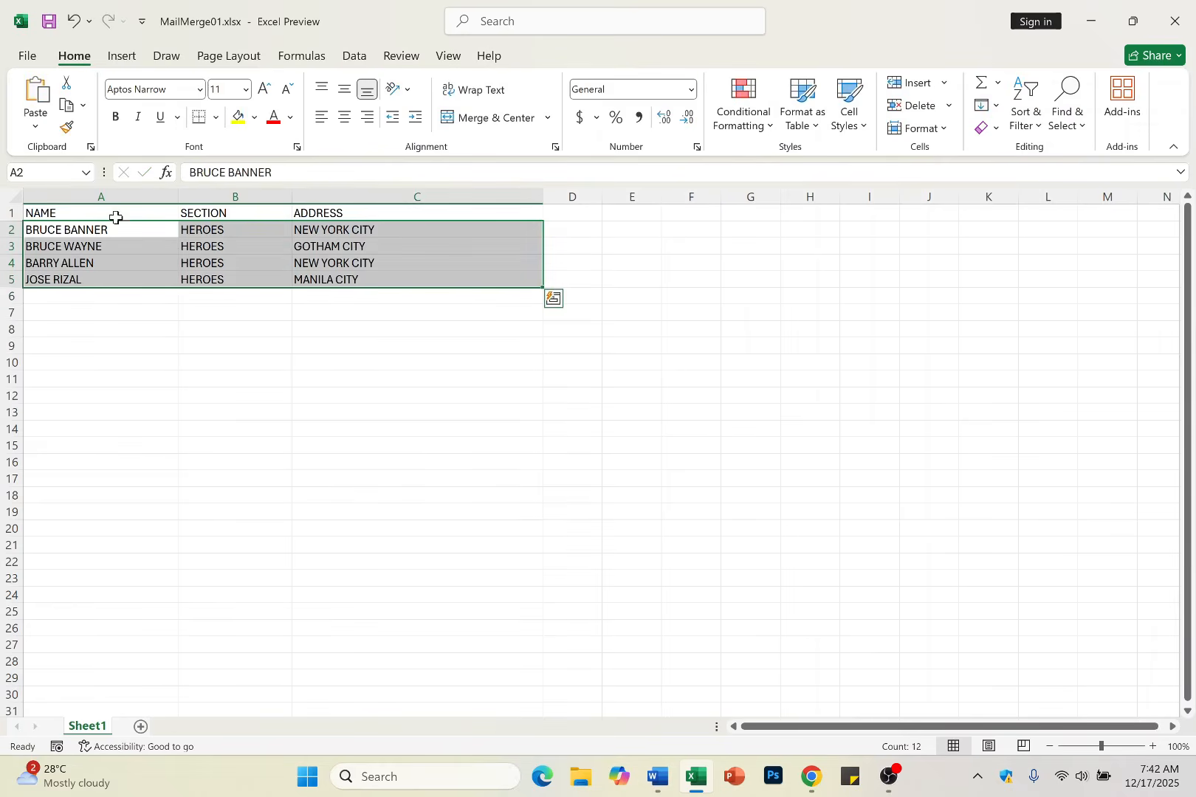
left_click(28, 61)
left_click(70, 288)
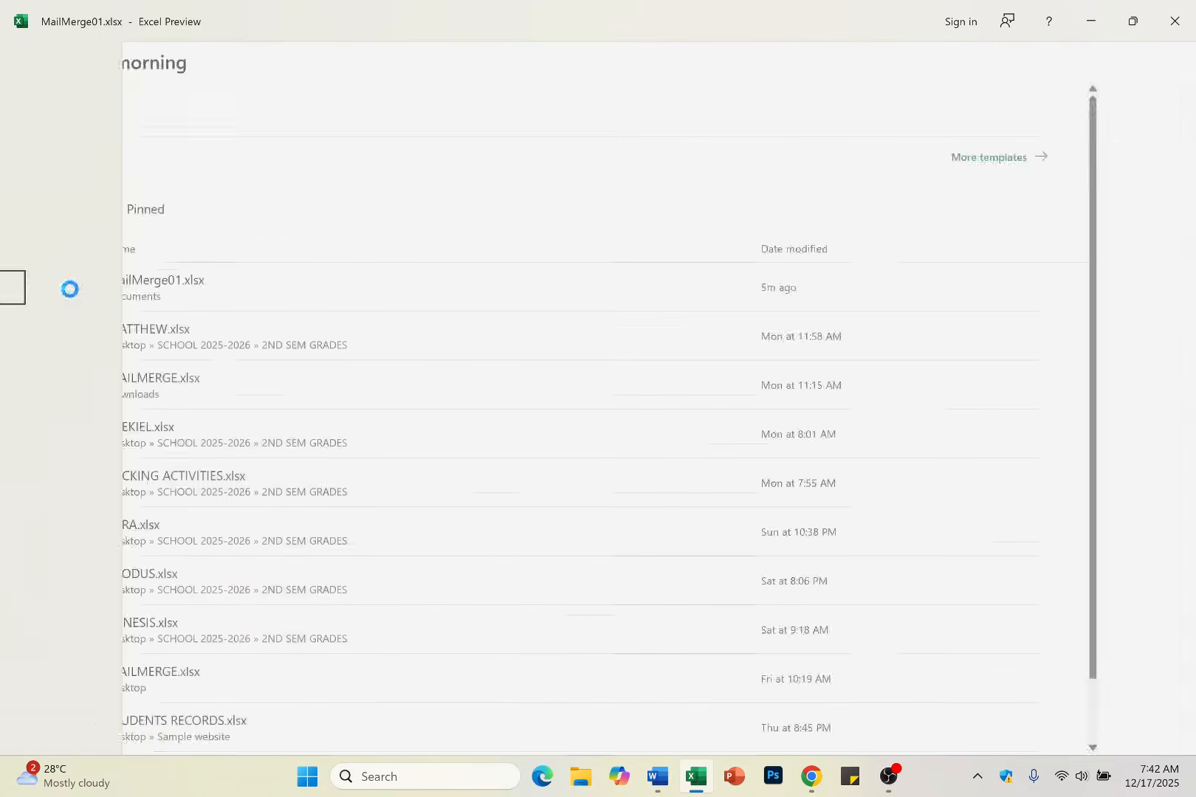
left_click(492, 395)
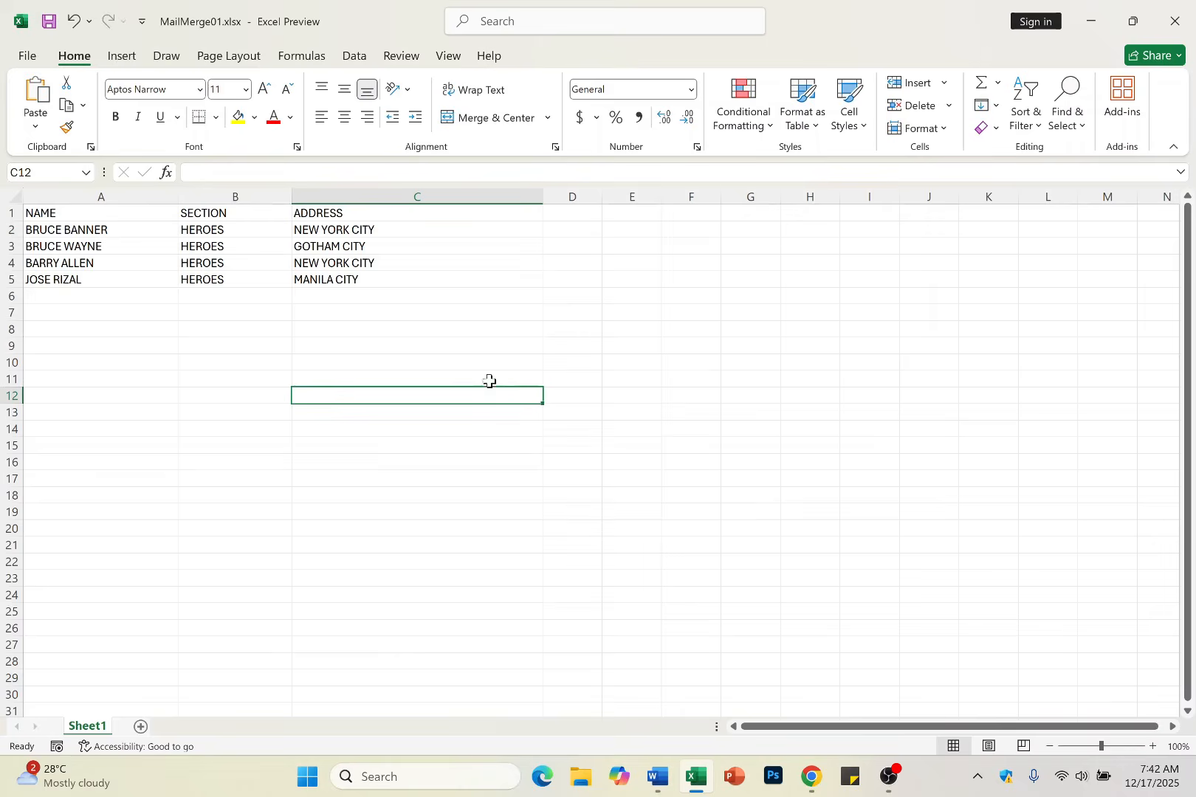
- Switch to the Word form and start choosing the mail merge recipients from an existing list
key("alt+Tab")
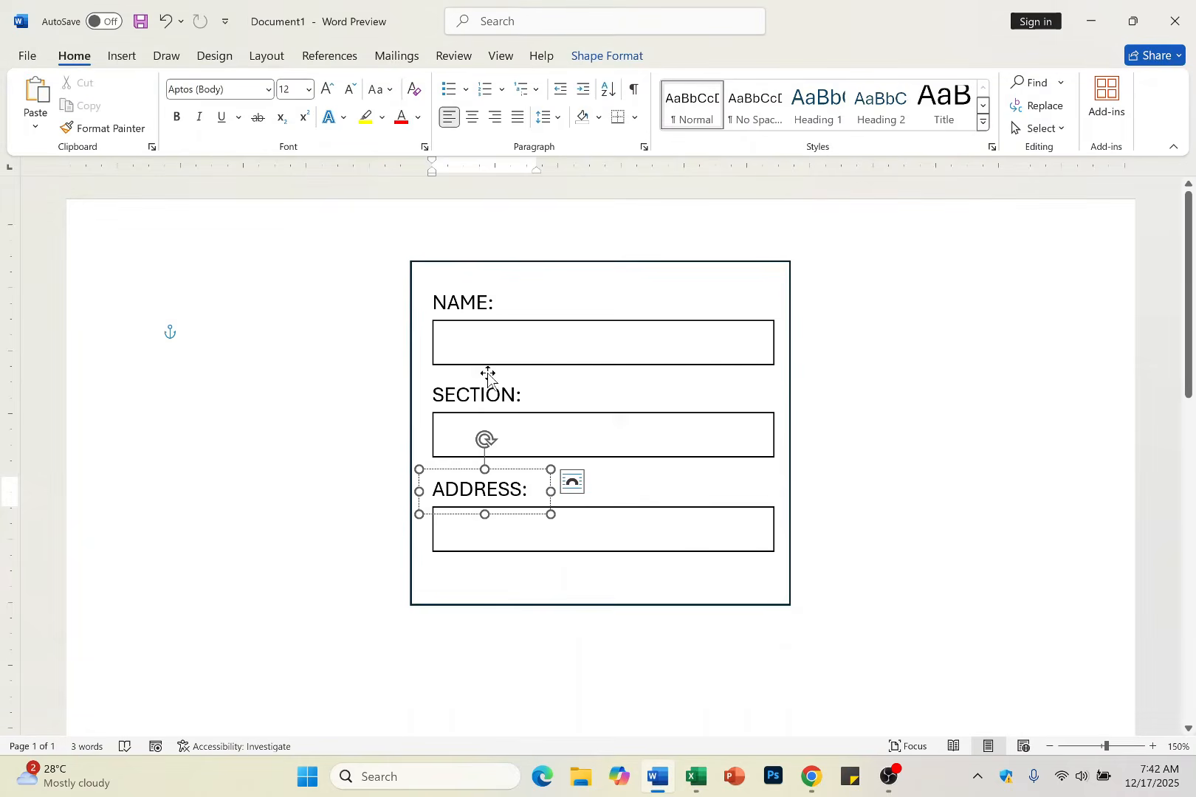
left_click(192, 337)
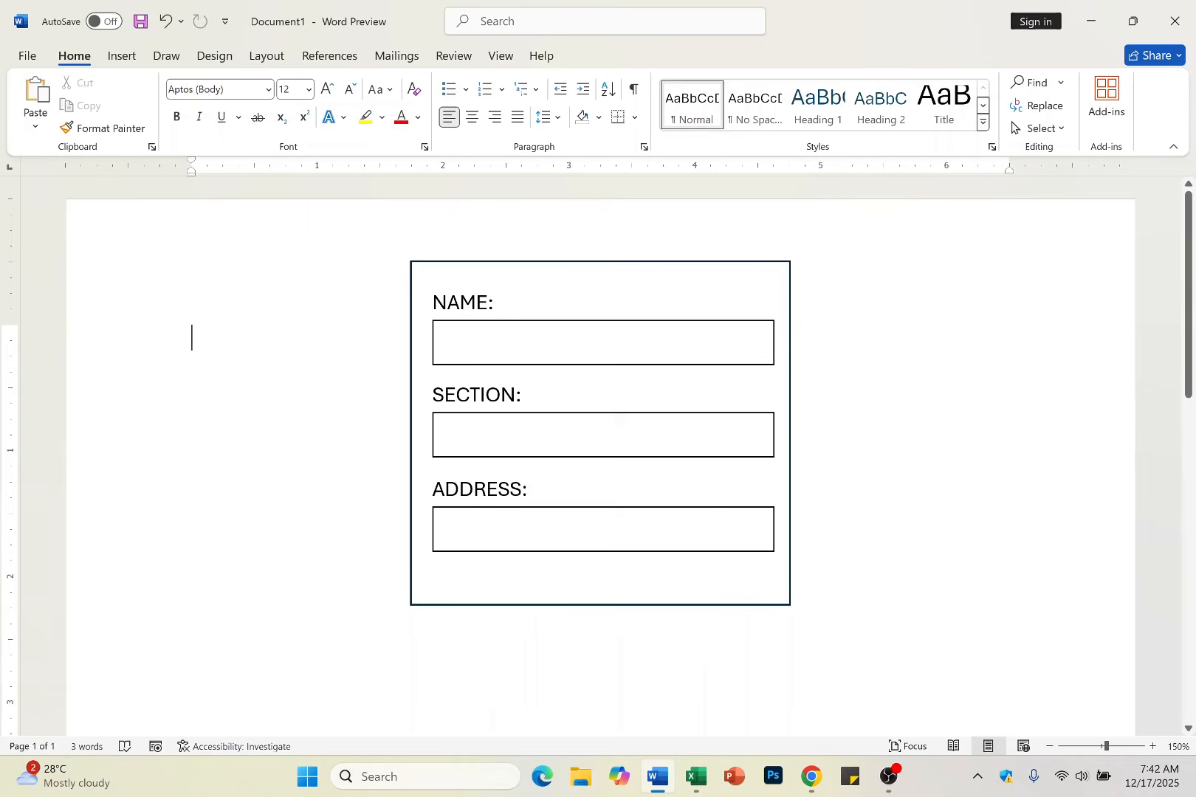
left_click(399, 57)
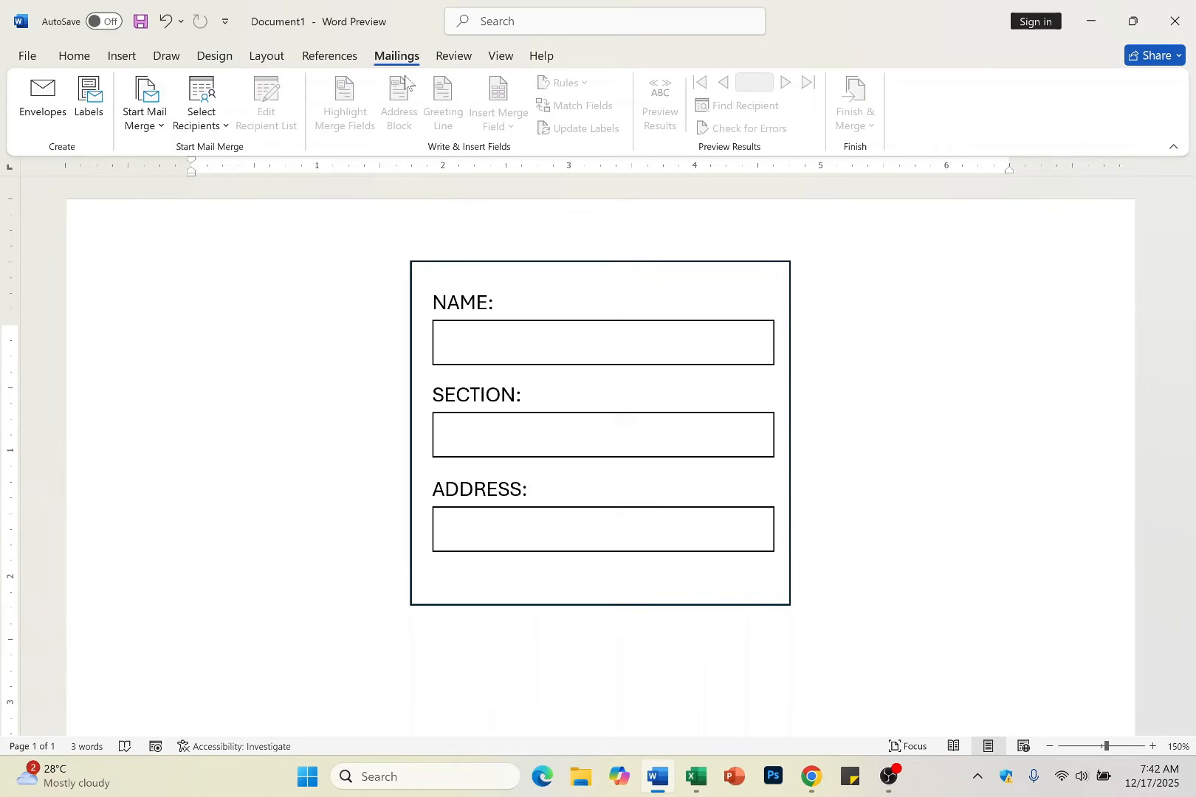
left_click(201, 124)
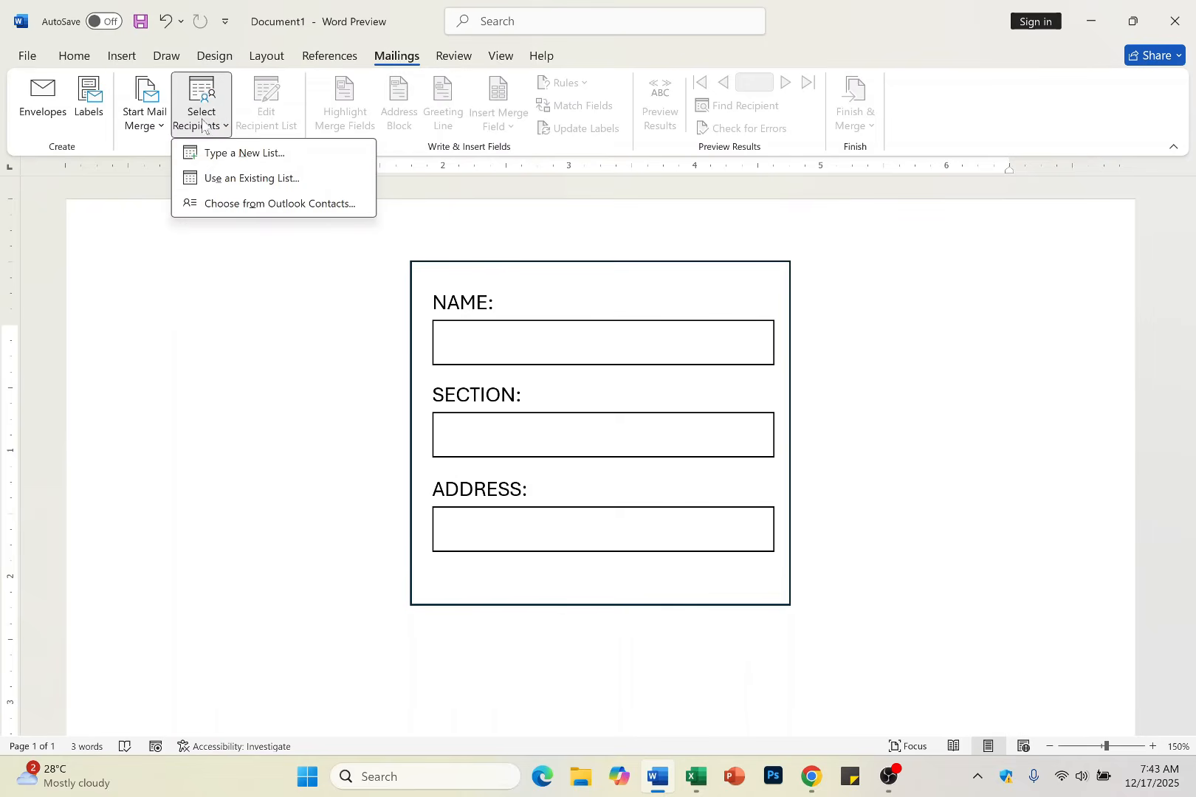
left_click(290, 178)
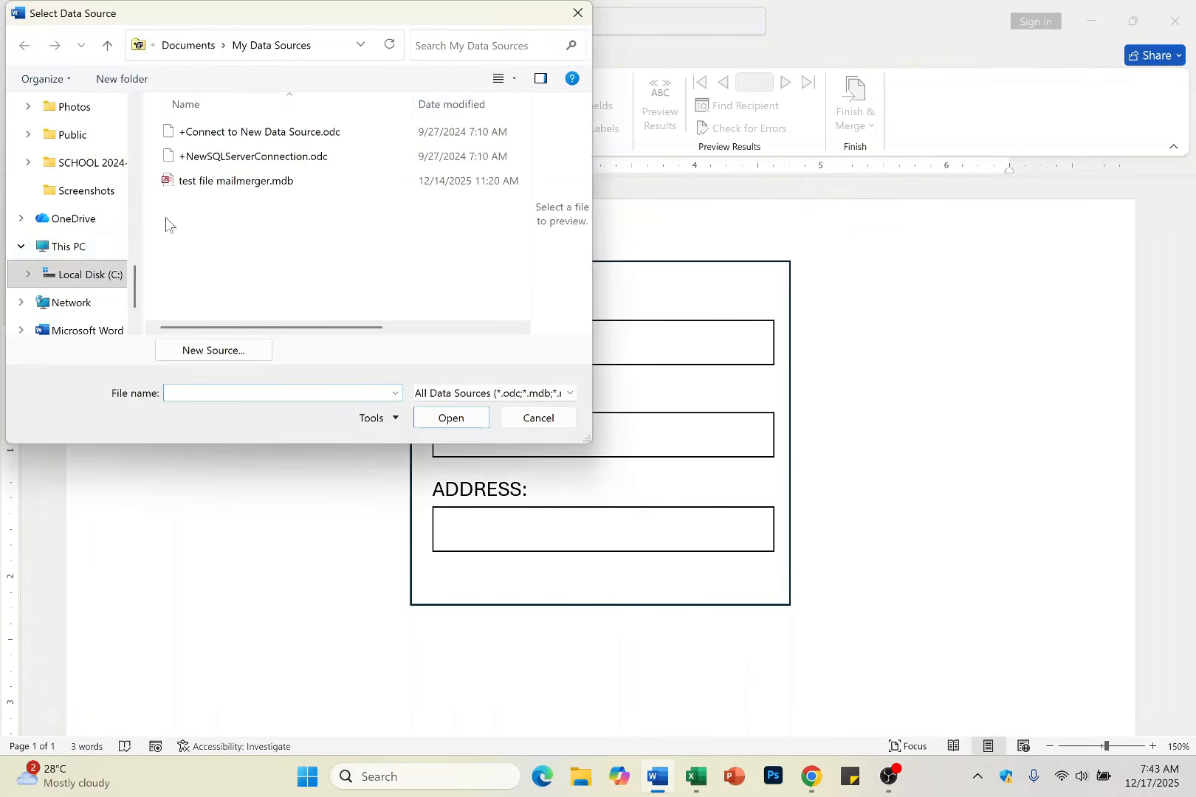
- Choose MAILMERGE.xlsx from the Downloads folder as the recipient list, using table Sheet1$ with its first row as column headers
scroll(81, 214, "up", 5)
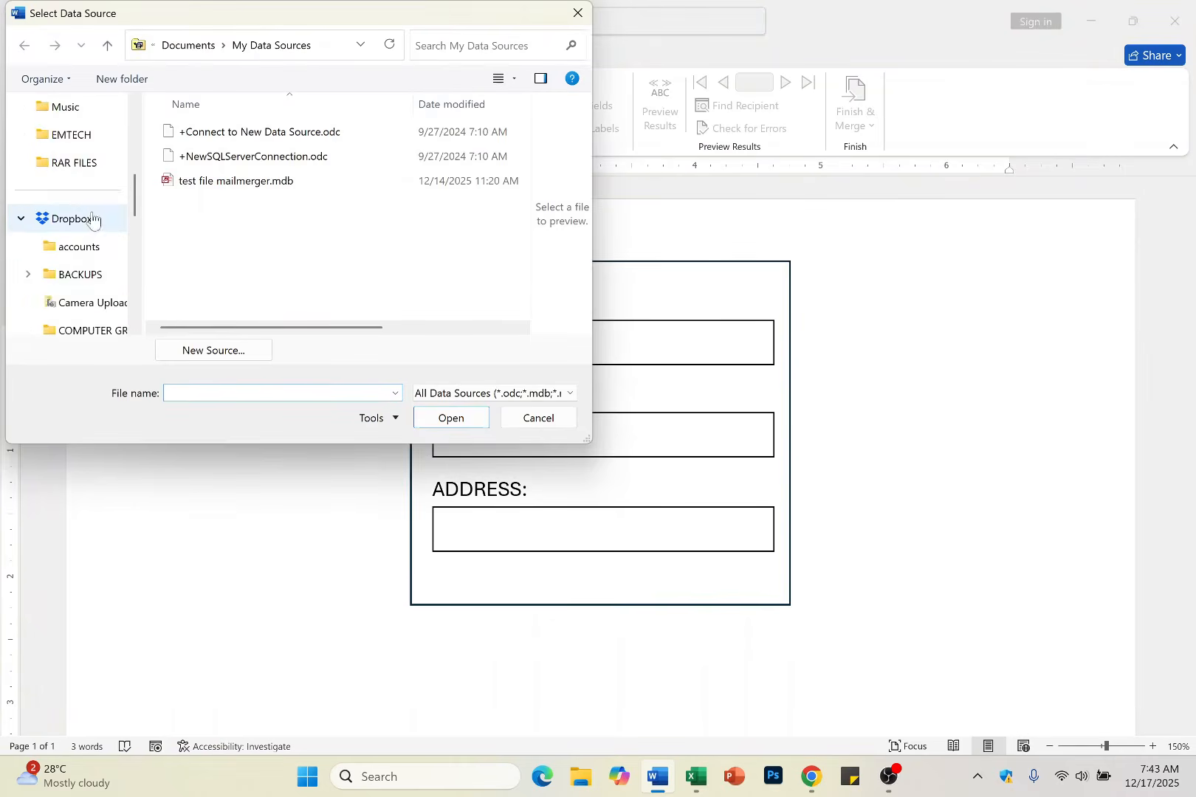
scroll(92, 214, "up", 3)
left_click(96, 250)
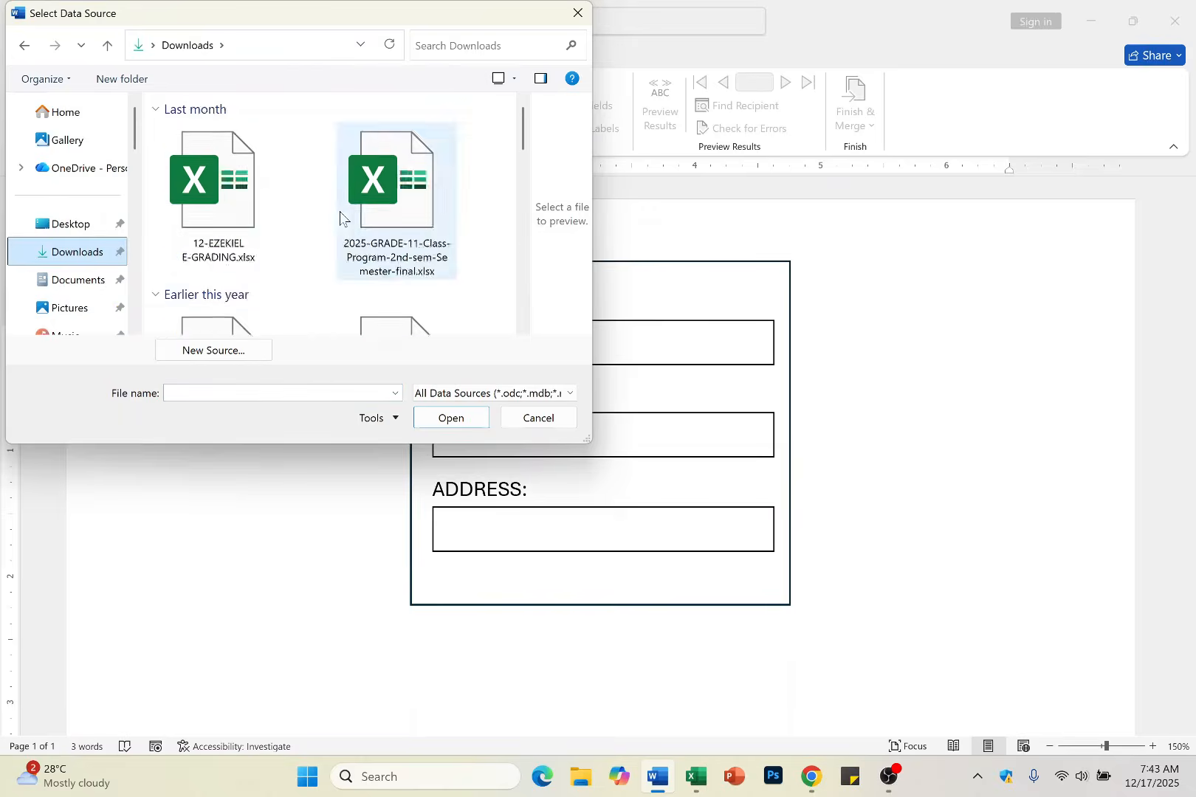
scroll(340, 214, "up", 5)
scroll(341, 221, "down", 2)
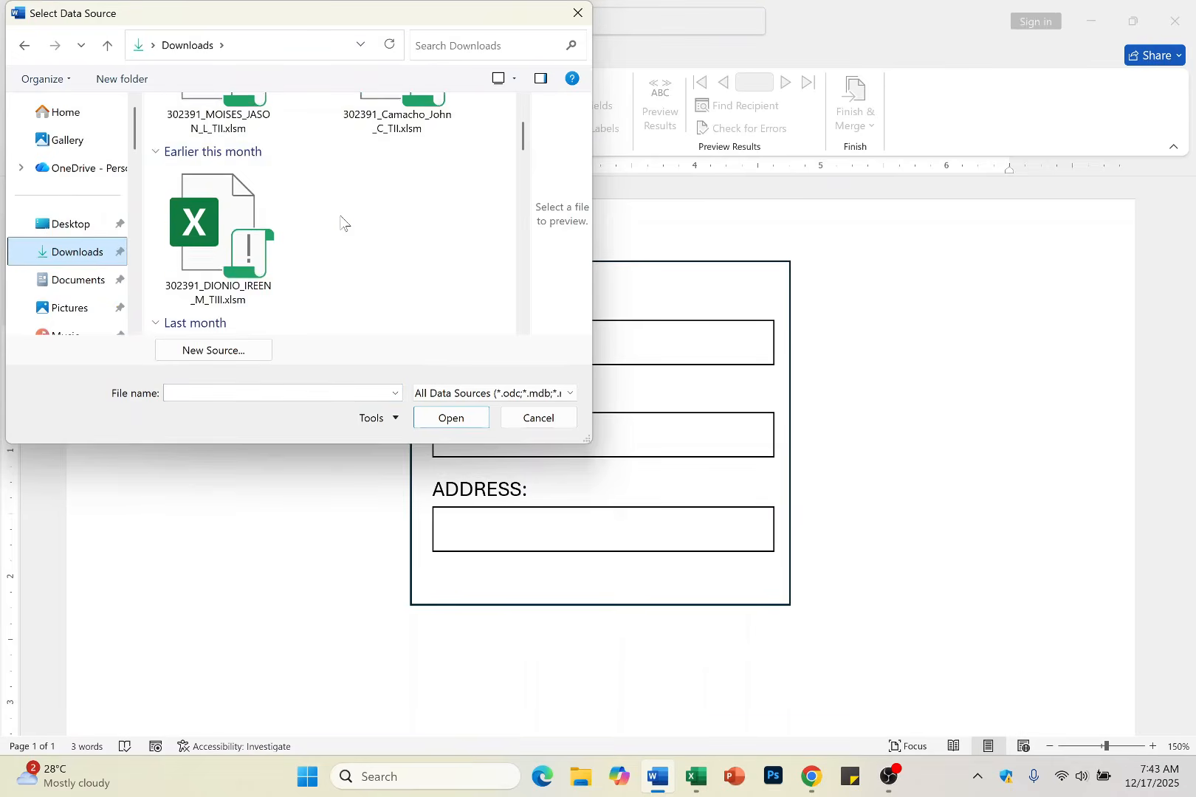
scroll(341, 221, "up", 5)
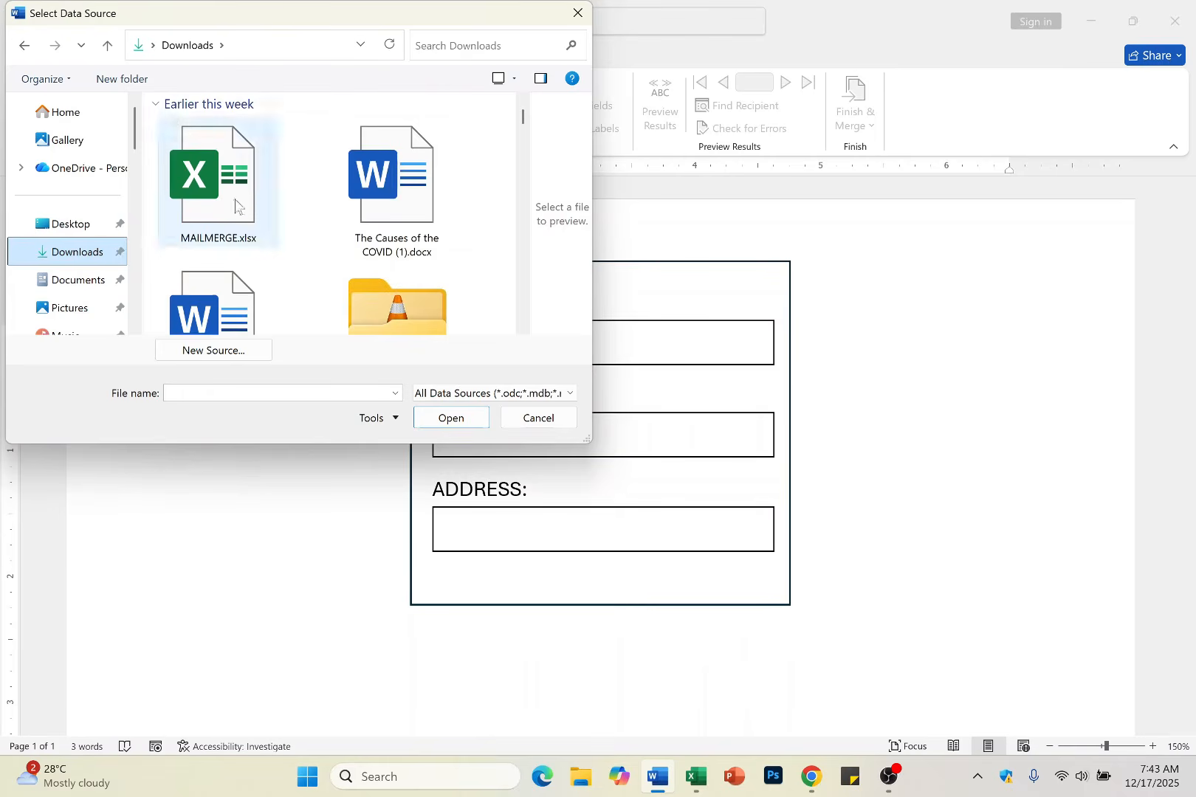
left_click(235, 201)
left_click(451, 418)
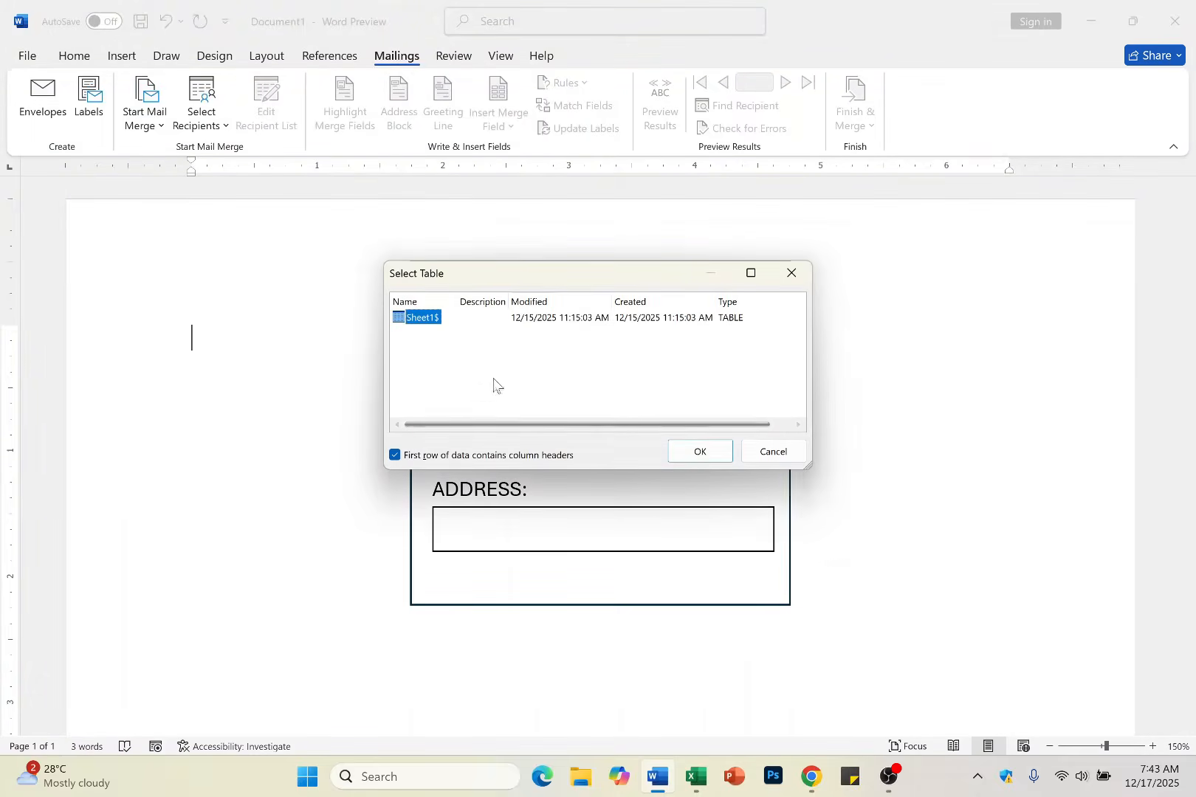
left_click(699, 453)
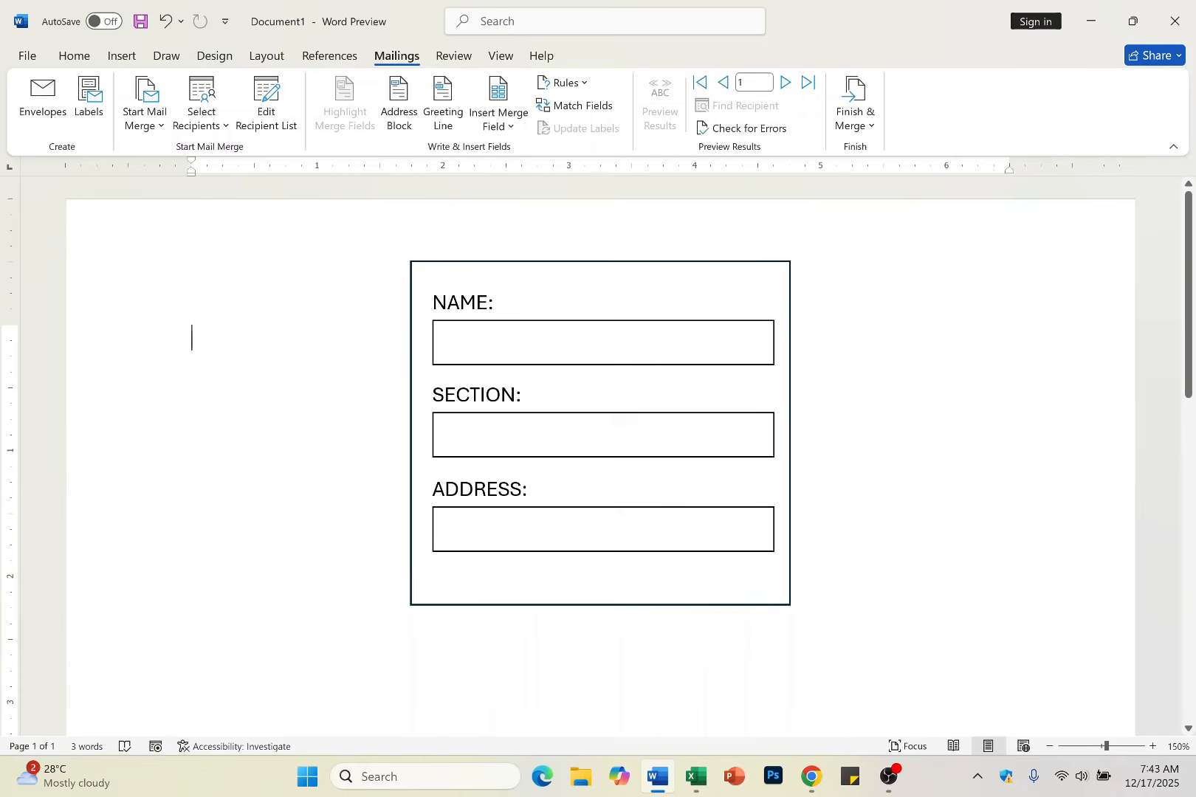
- Insert the NAME merge field into the empty box below the NAME label
left_click(509, 125)
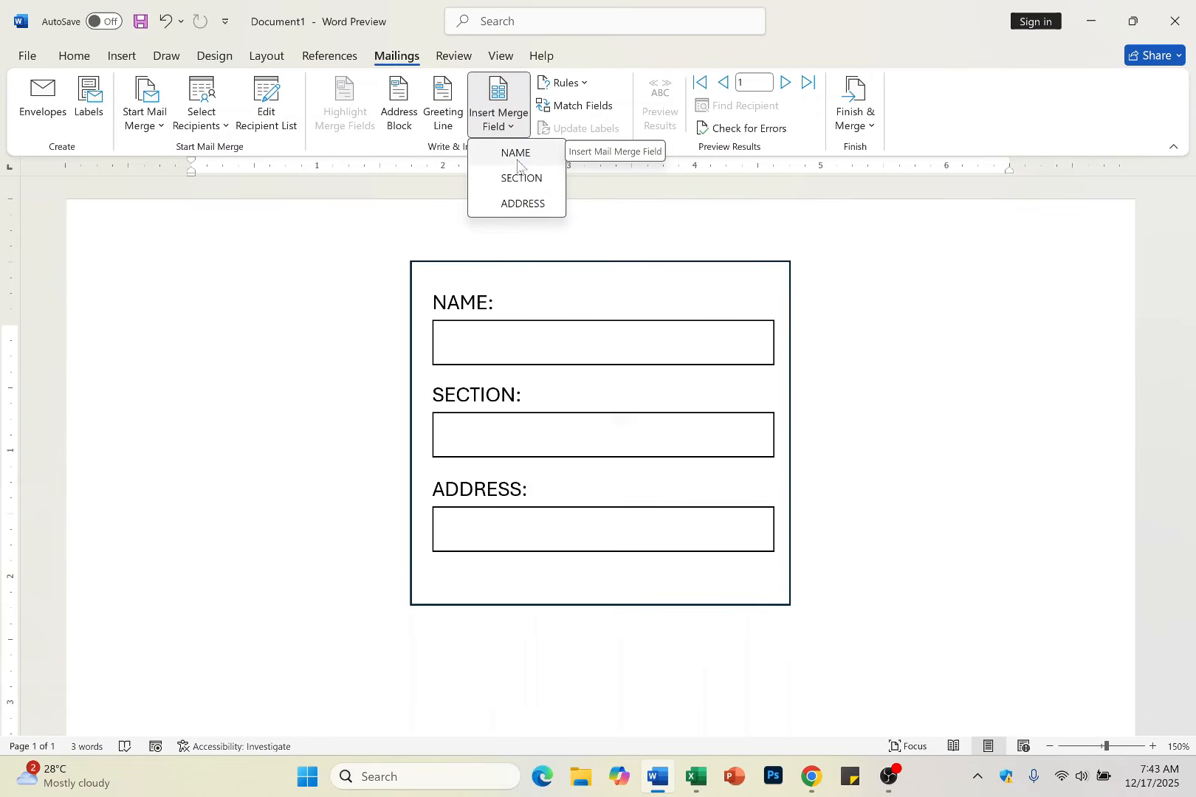
left_click(849, 299)
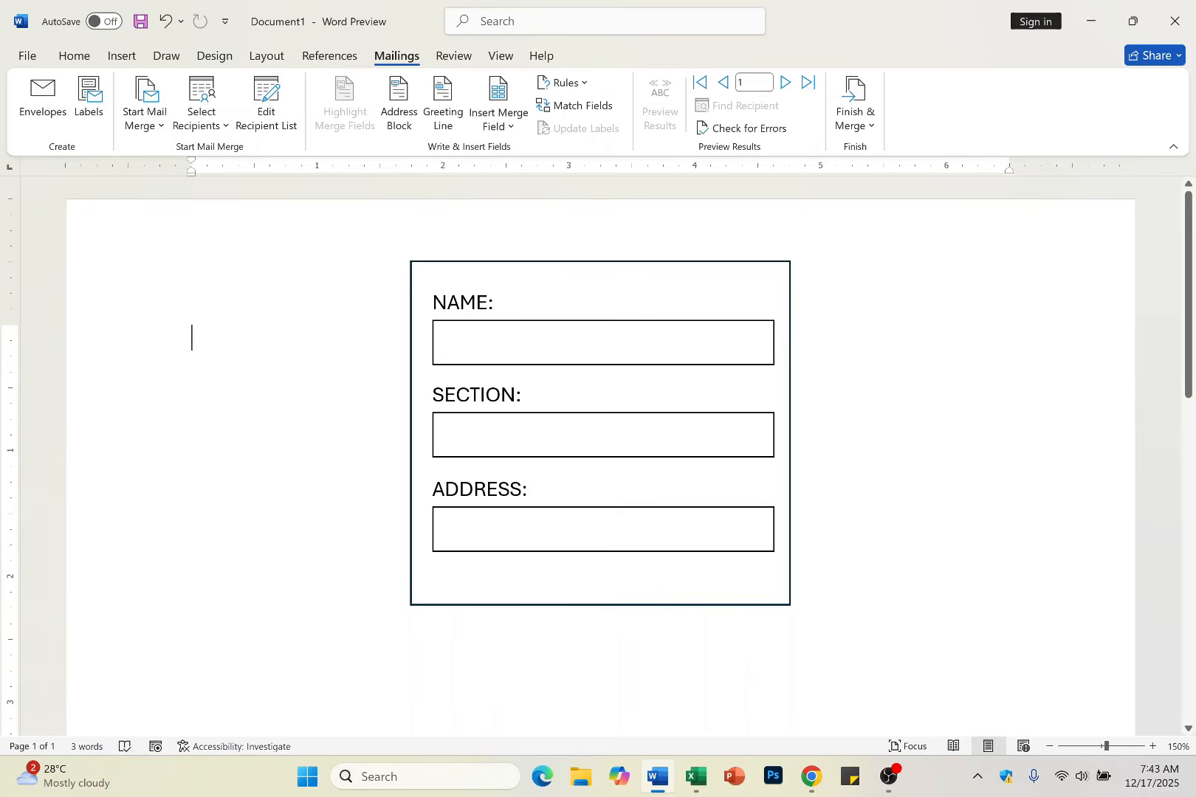
left_click(447, 341)
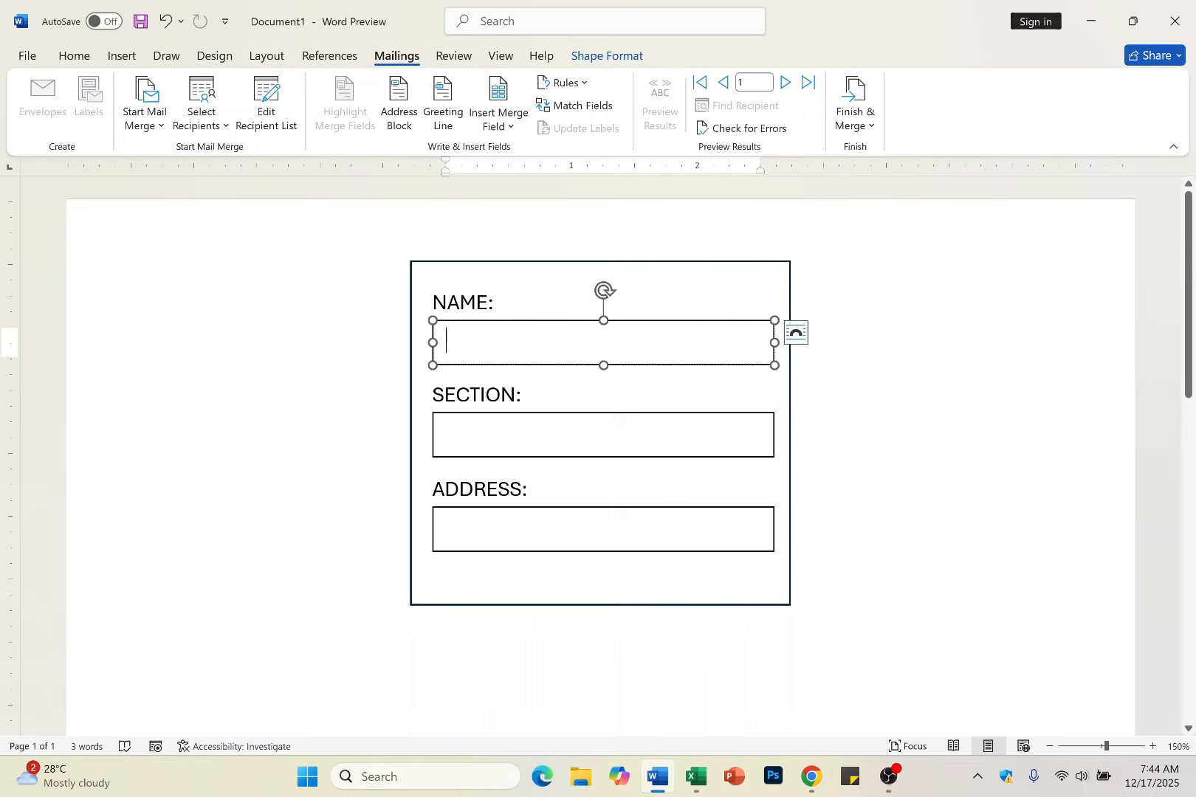
left_click(502, 126)
left_click(515, 155)
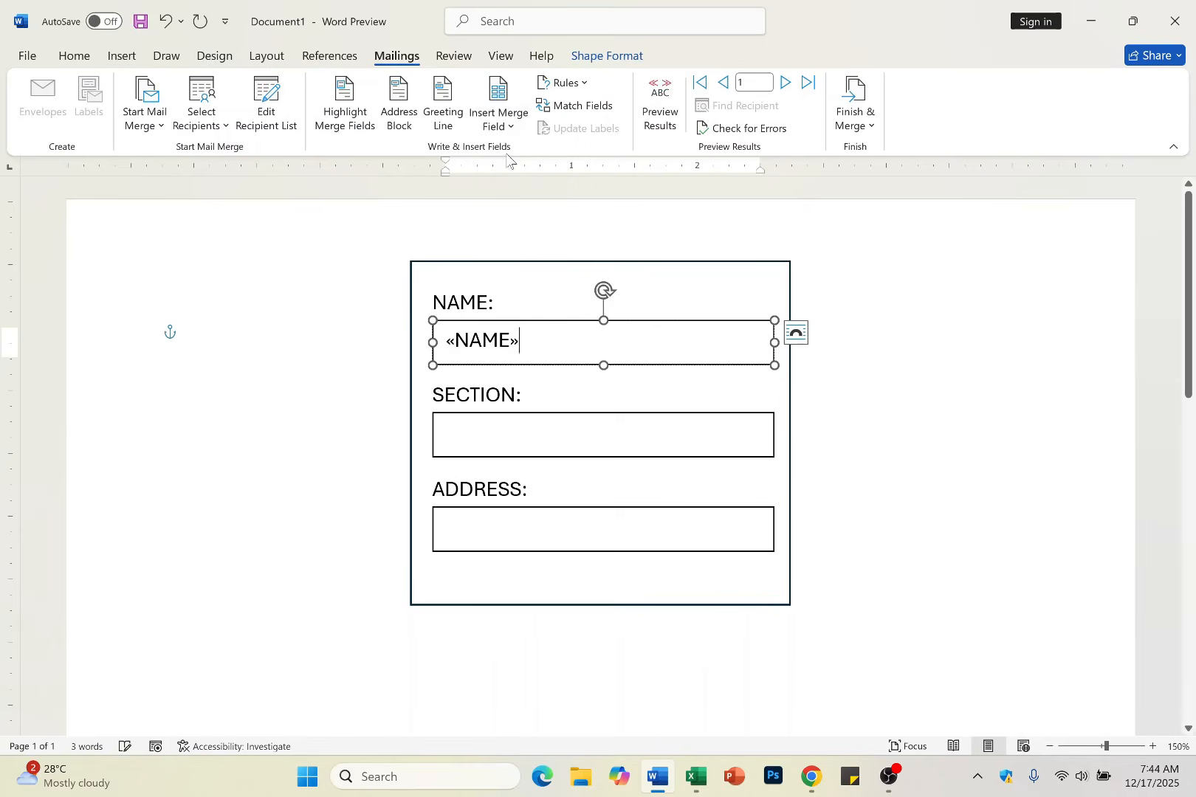
double_click(462, 339)
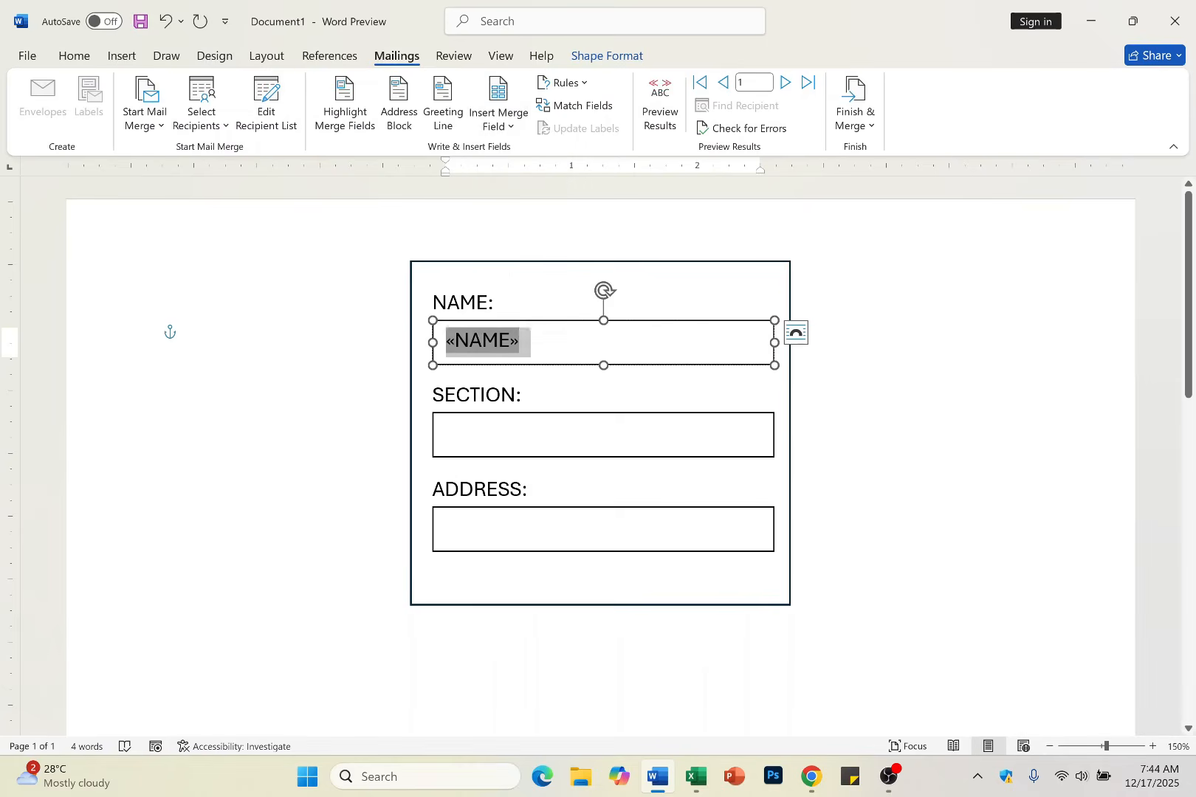
left_click(565, 352)
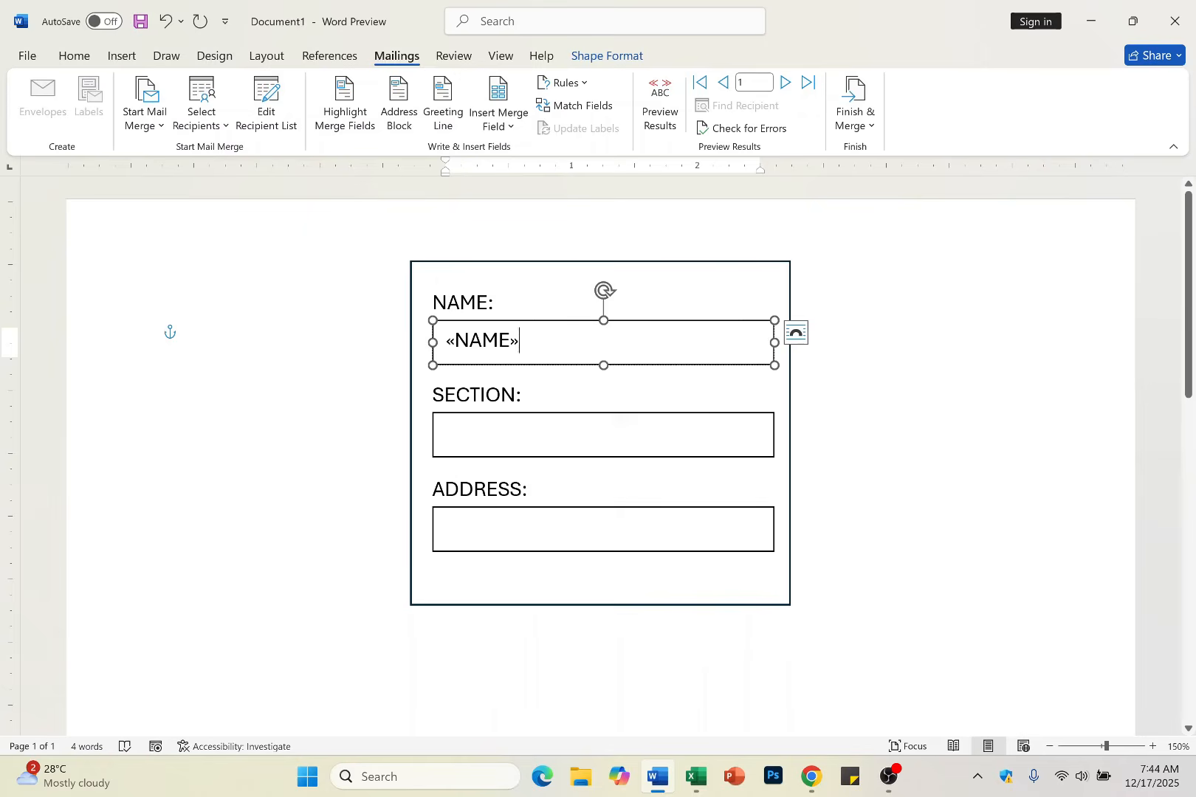
- Insert the SECTION merge field into the box below SECTION and the ADDRESS merge field into the box below ADDRESS
left_click(583, 434)
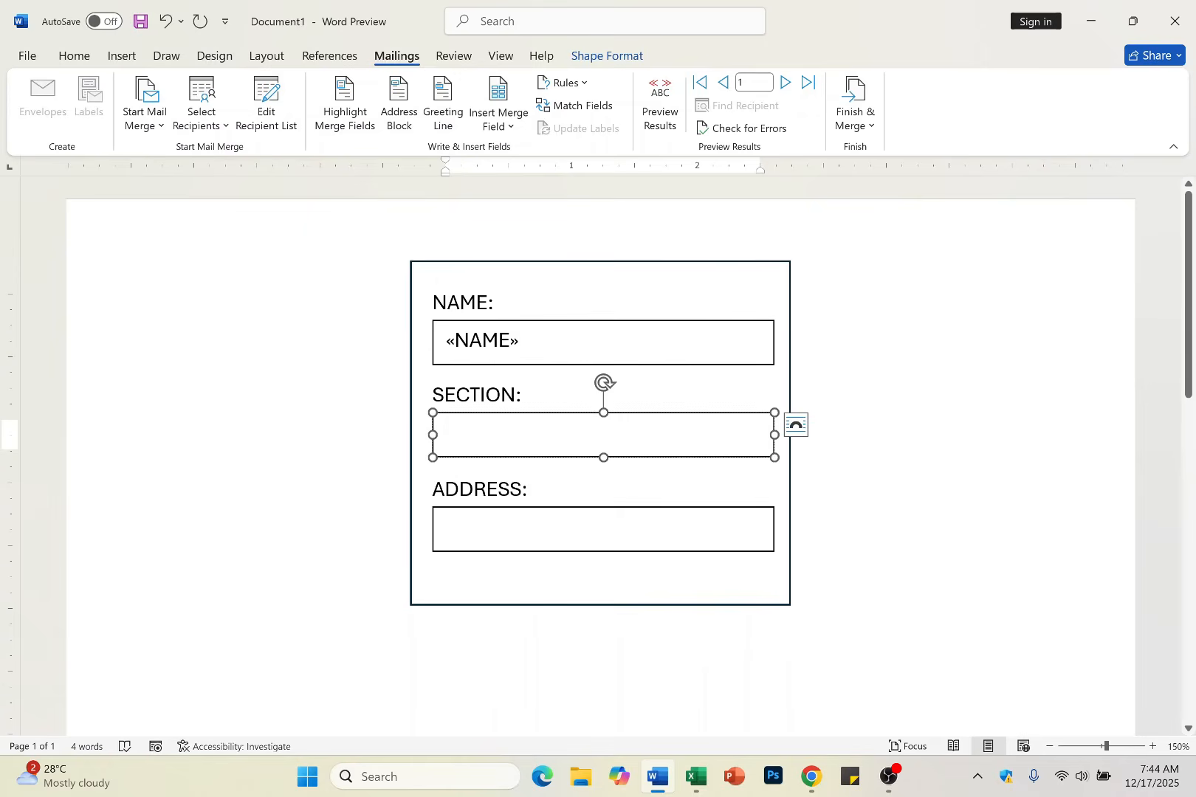
left_click(498, 120)
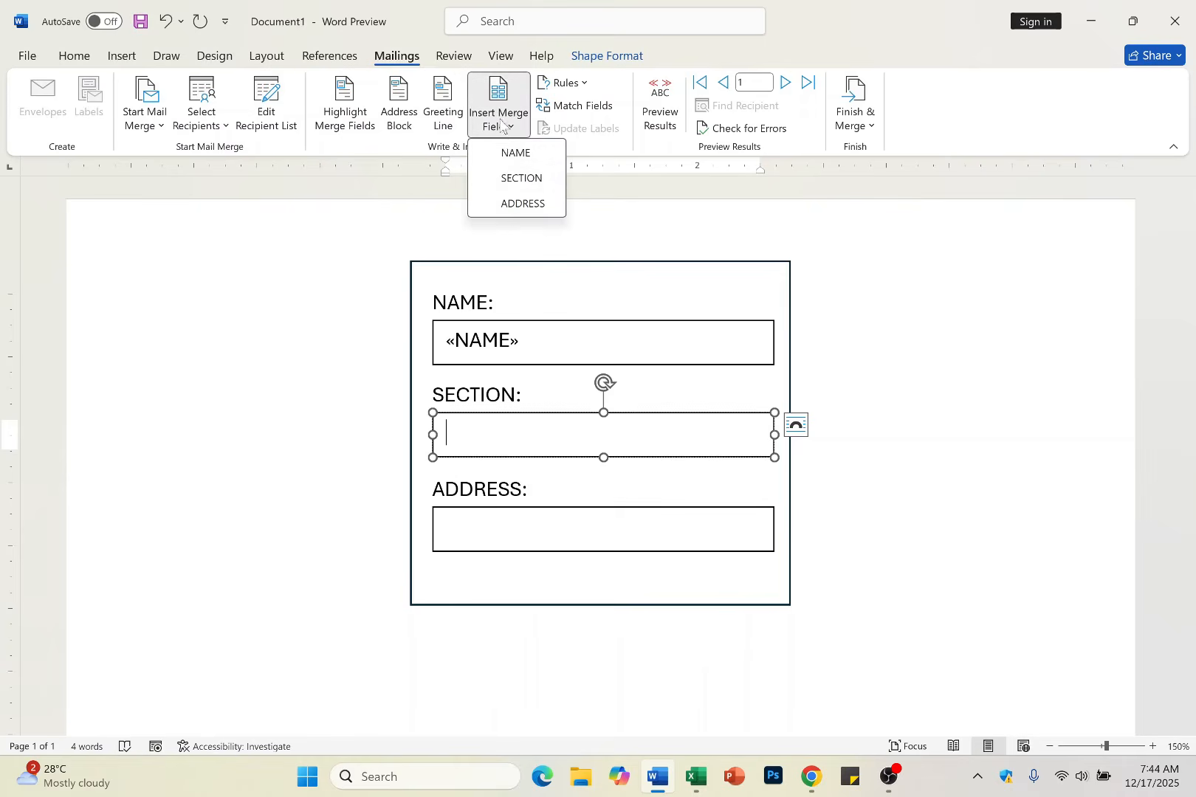
left_click(513, 182)
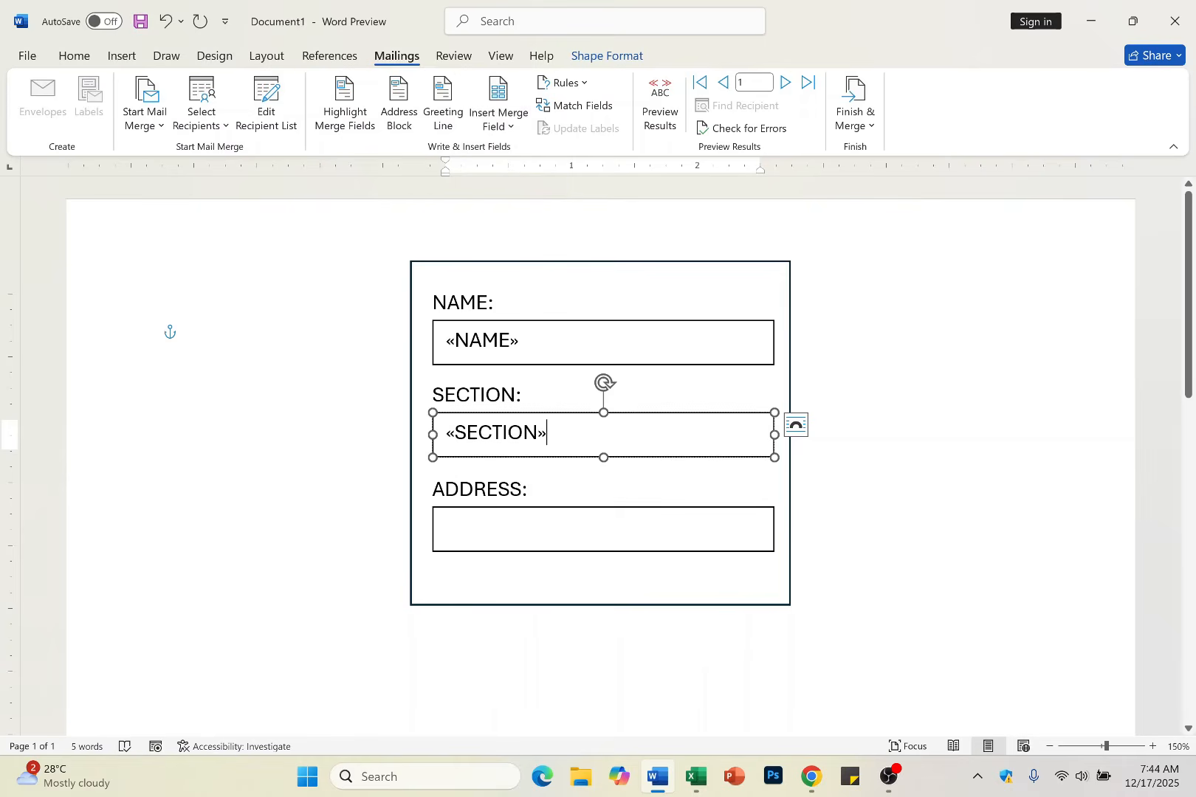
left_click(533, 528)
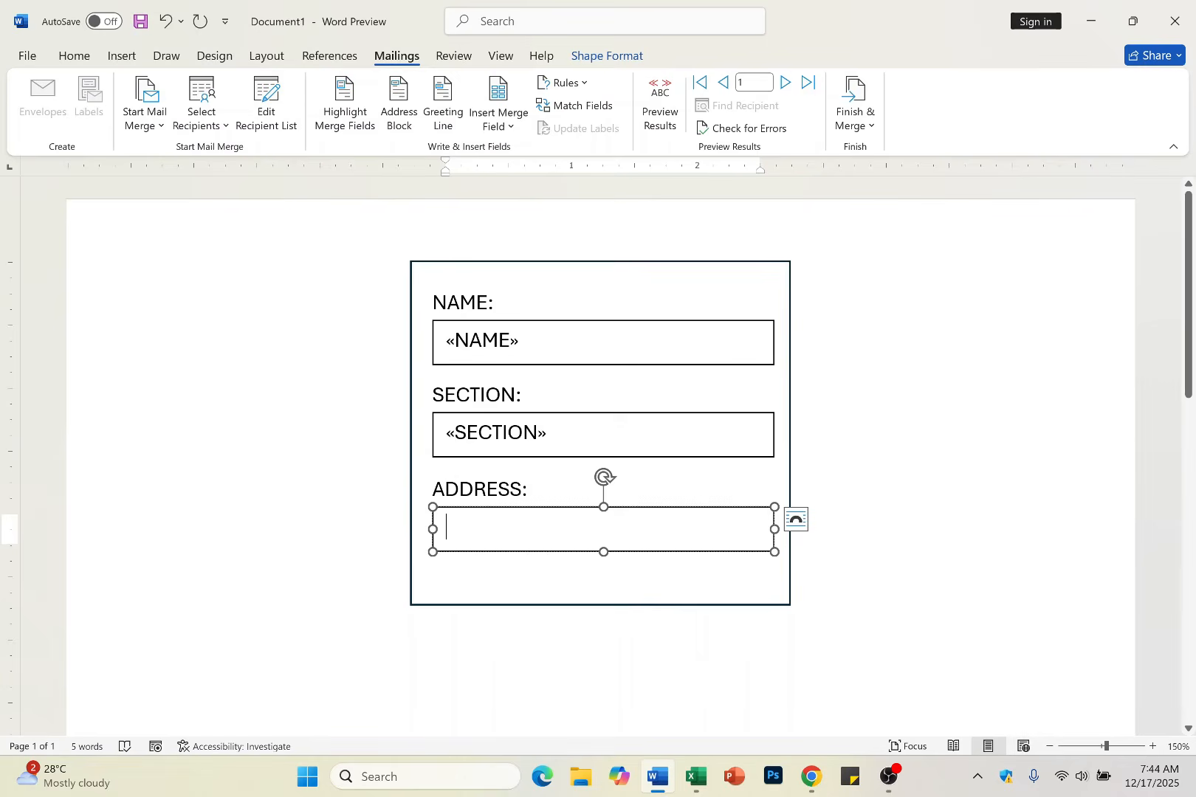
left_click(506, 130)
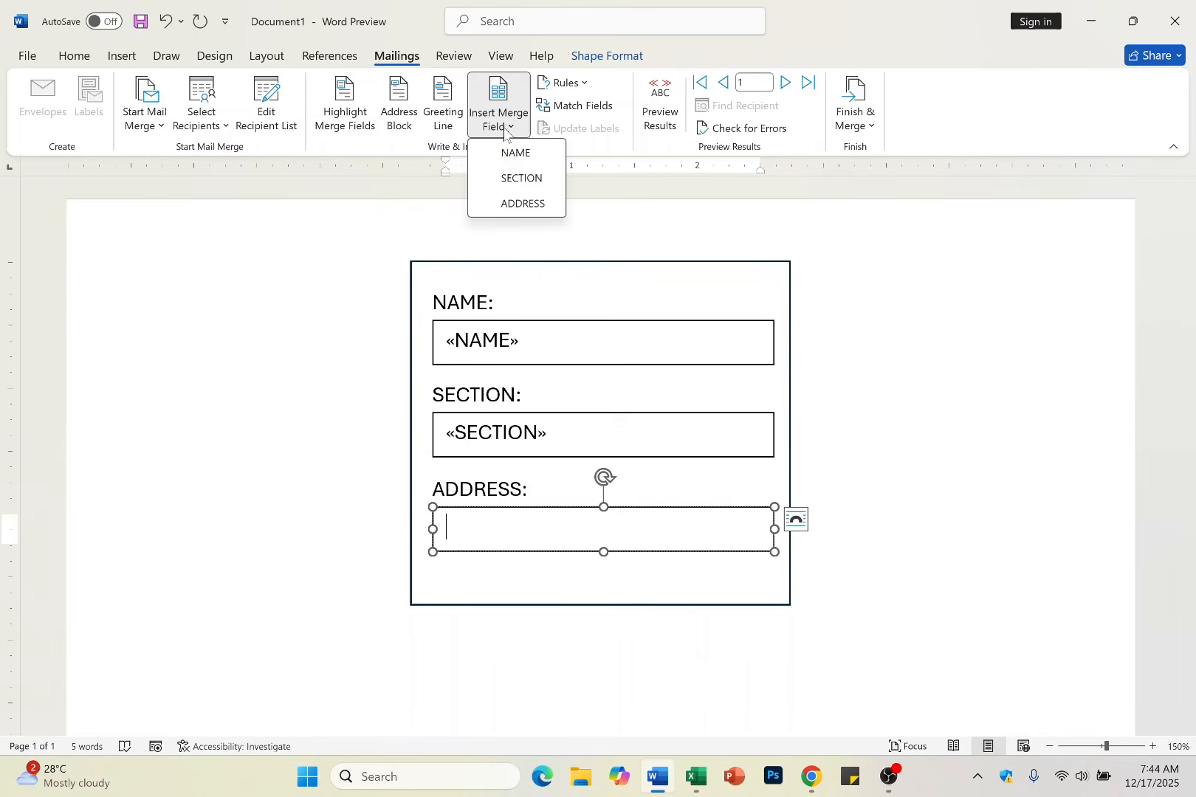
left_click(525, 203)
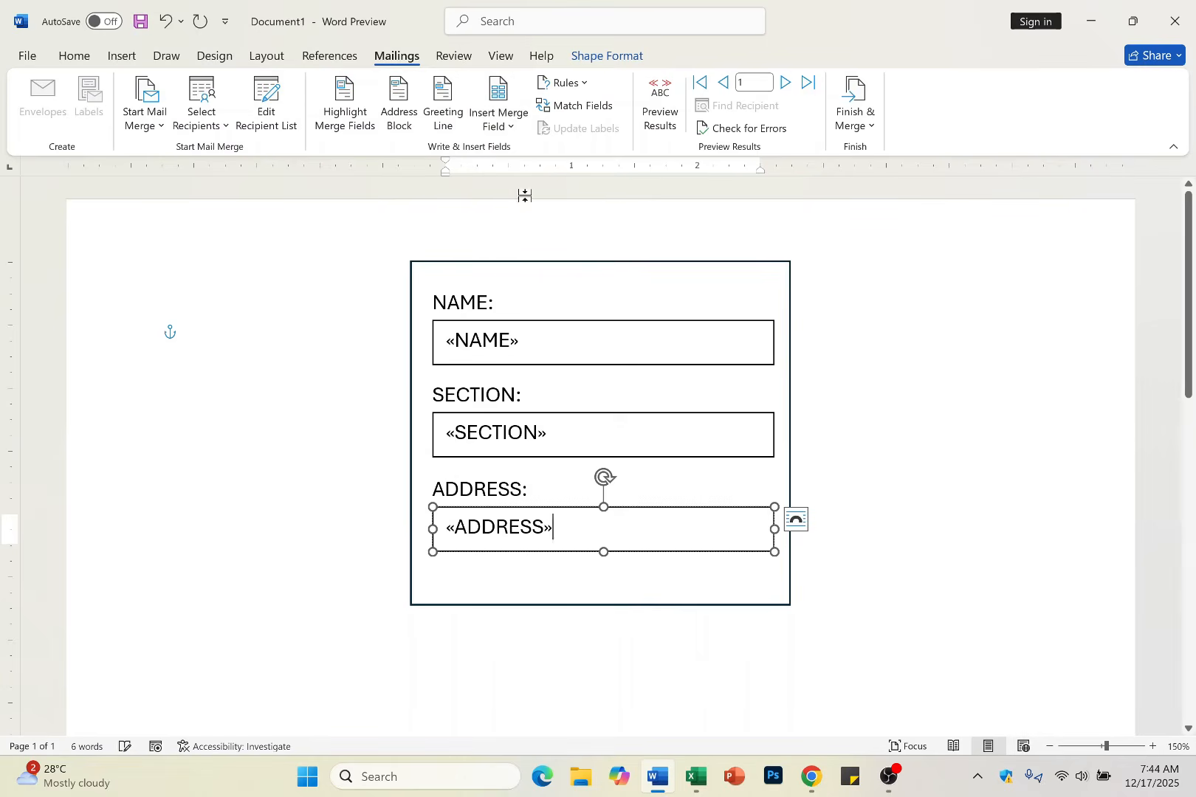
left_click(841, 328)
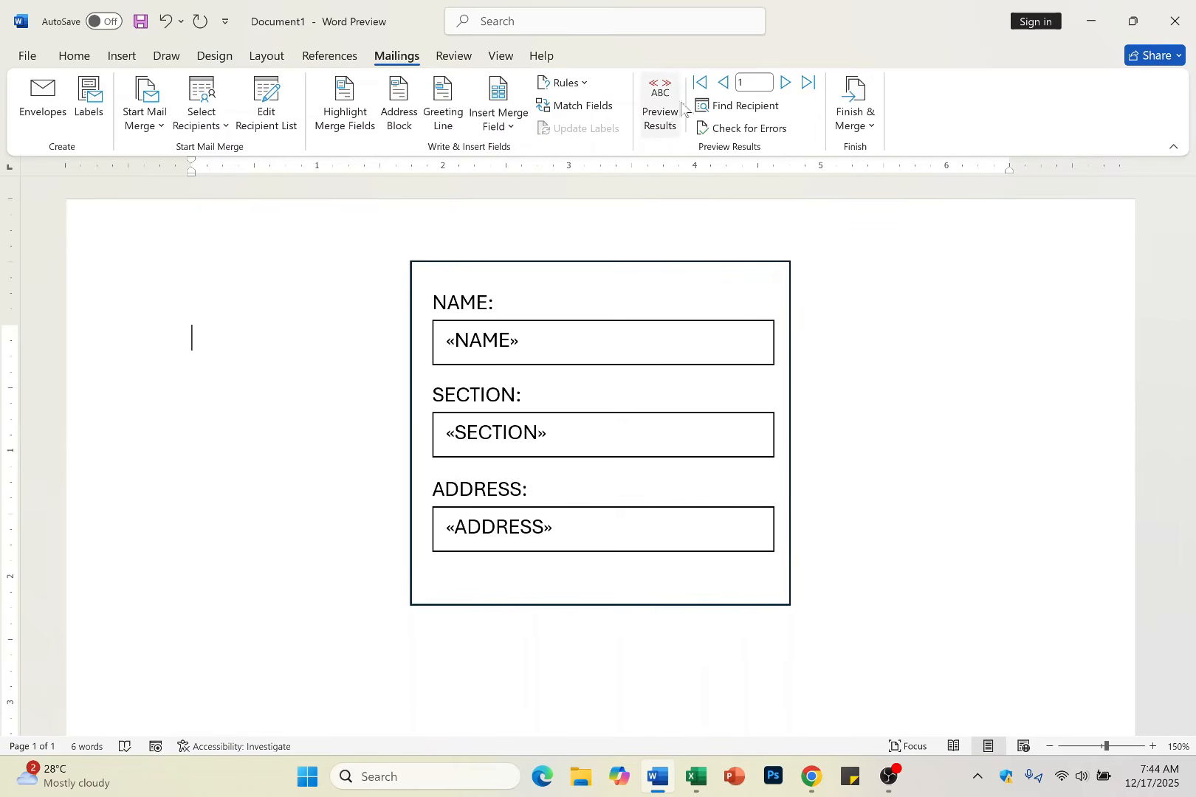
- Preview the merge results and check the first record's data in the NAME, SECTION and ADDRESS boxes
left_click(662, 114)
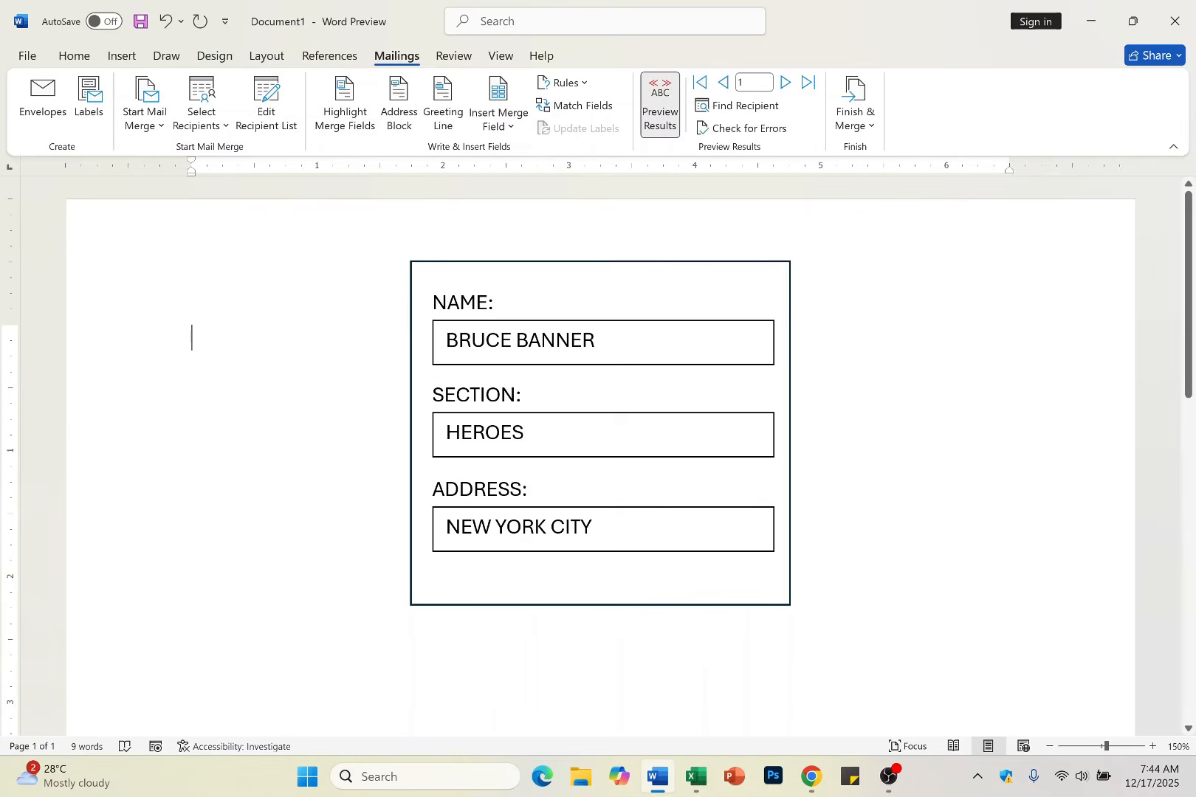
left_click_drag(599, 346, 465, 347)
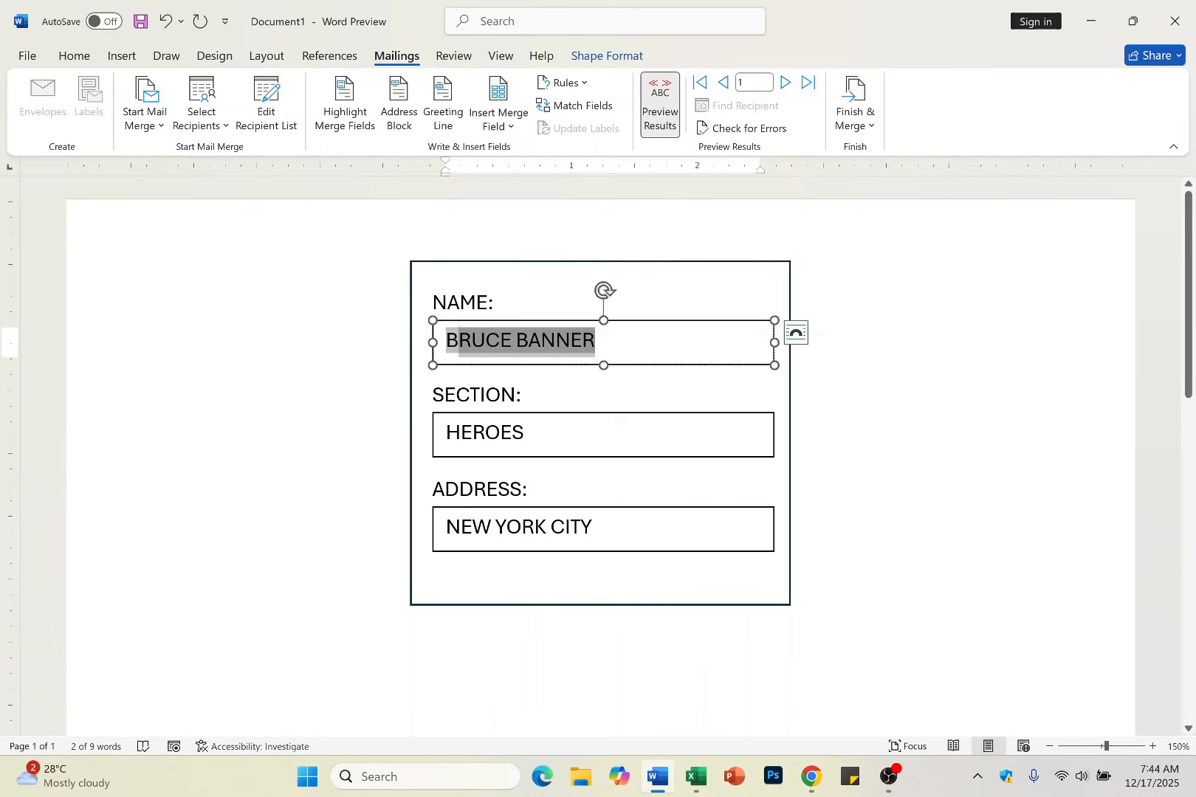
left_click_drag(530, 437, 472, 437)
left_click_drag(597, 530, 462, 530)
left_click(595, 342)
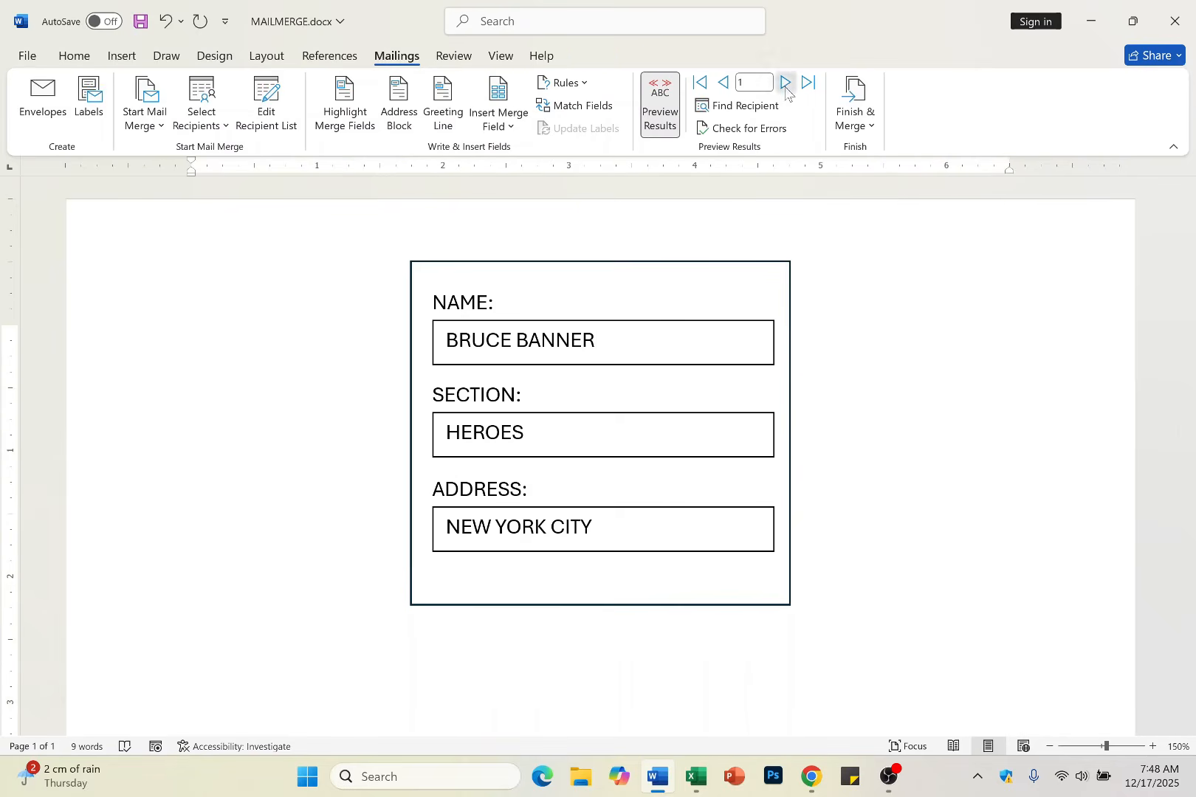
- Step forward and back through the previewed recipient records, ending on record 4, to check each one's name, section and address
left_click(785, 84)
left_click(785, 83)
left_click(786, 83)
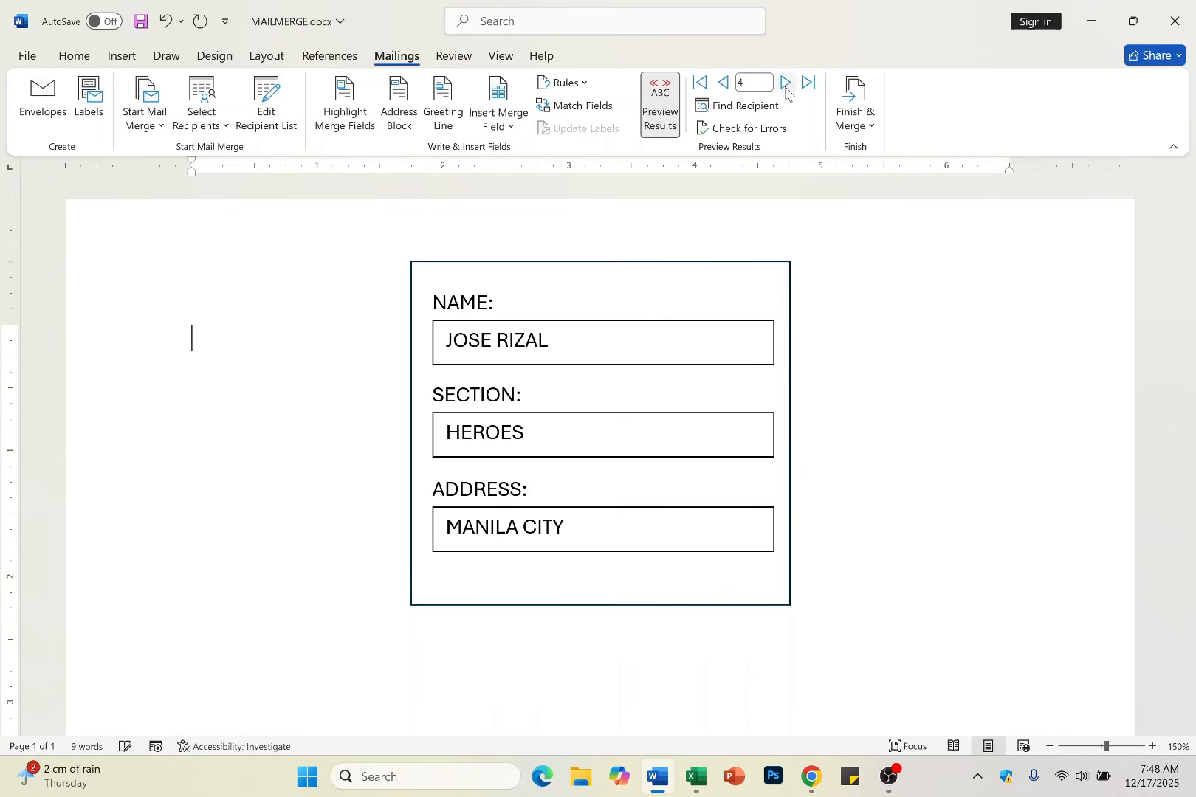
left_click(723, 84)
left_click(722, 84)
left_click(786, 83)
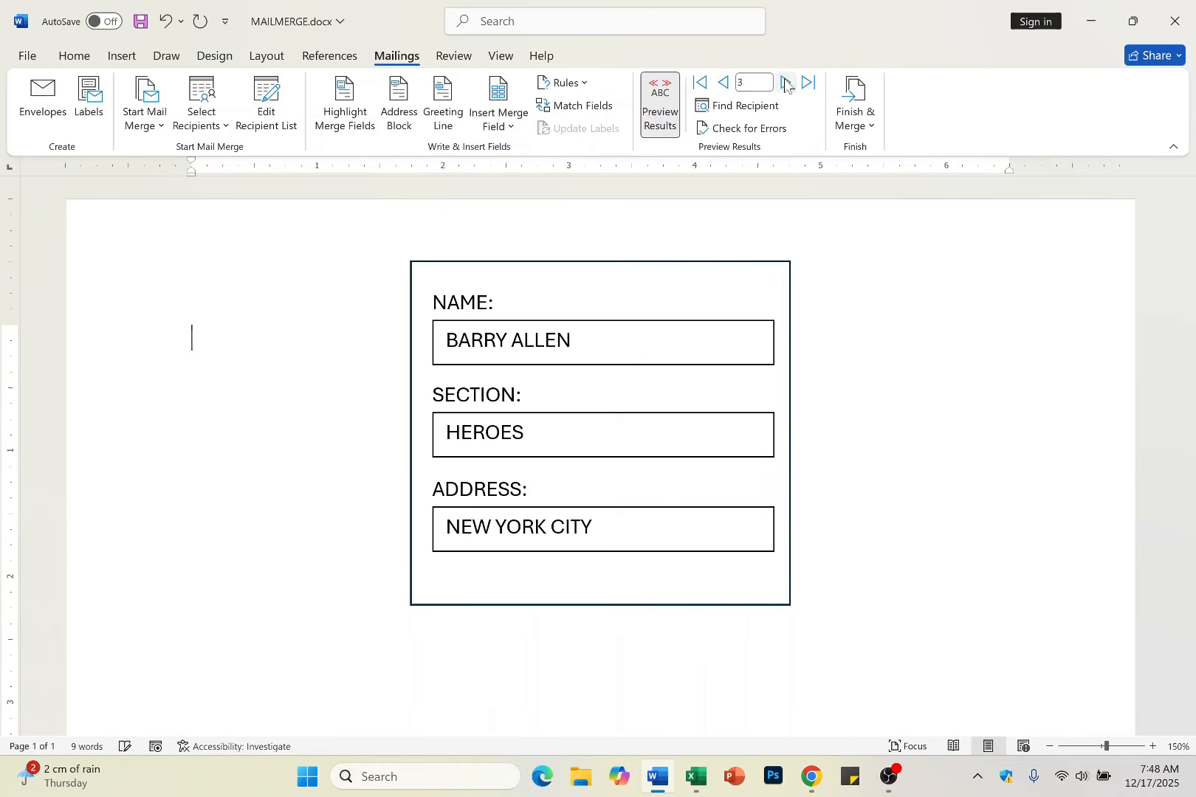
left_click(785, 84)
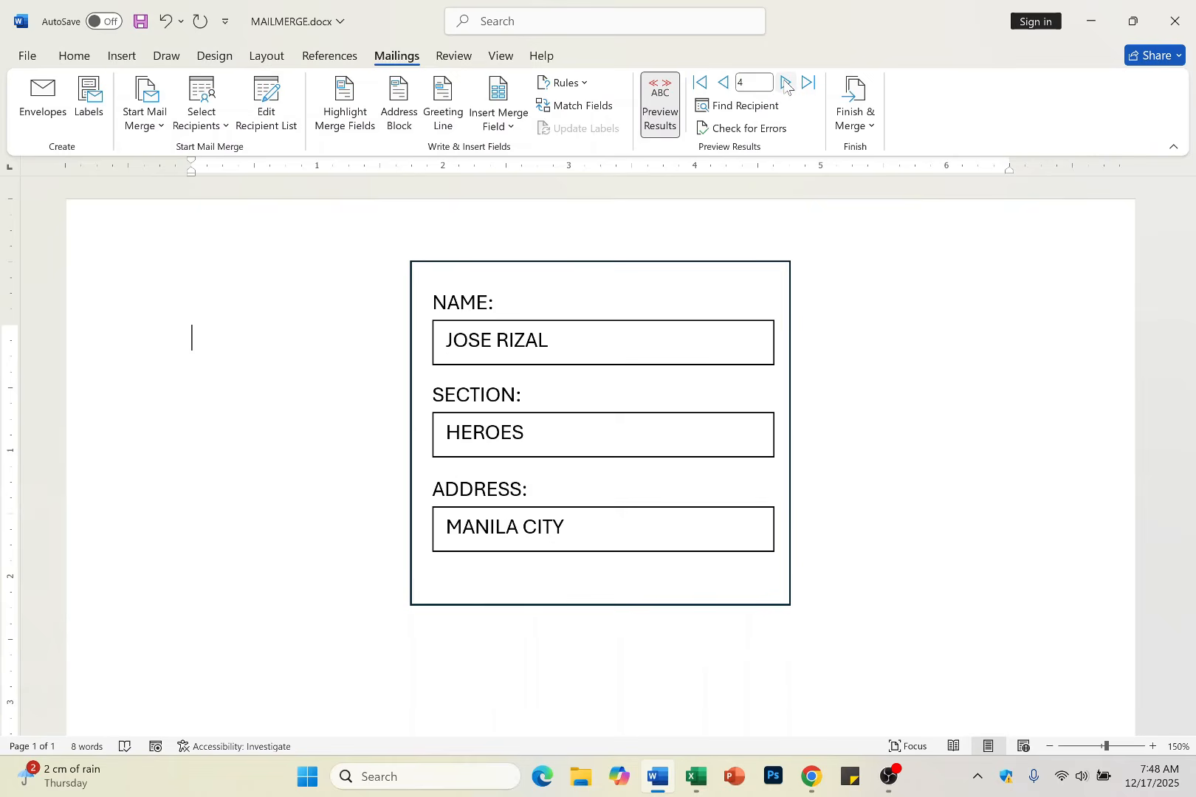
left_click(723, 83)
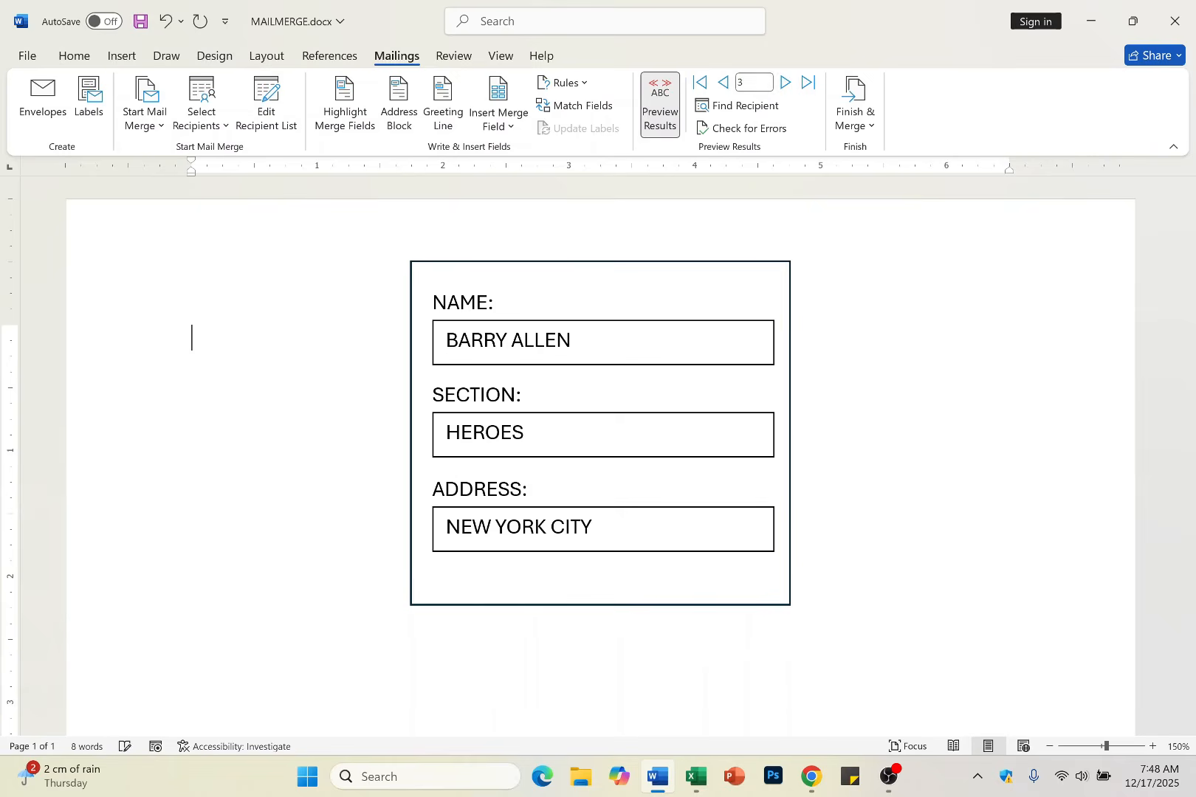
left_click(784, 84)
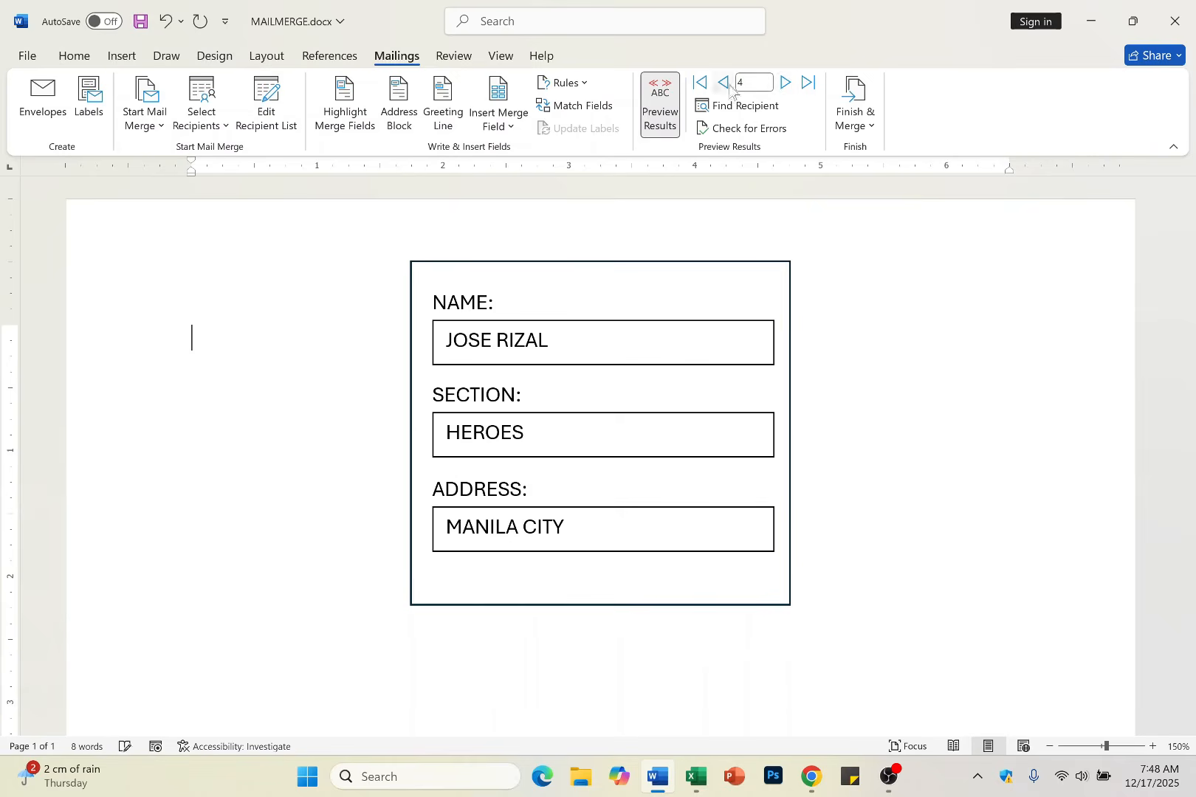
left_click(723, 83)
left_click(786, 83)
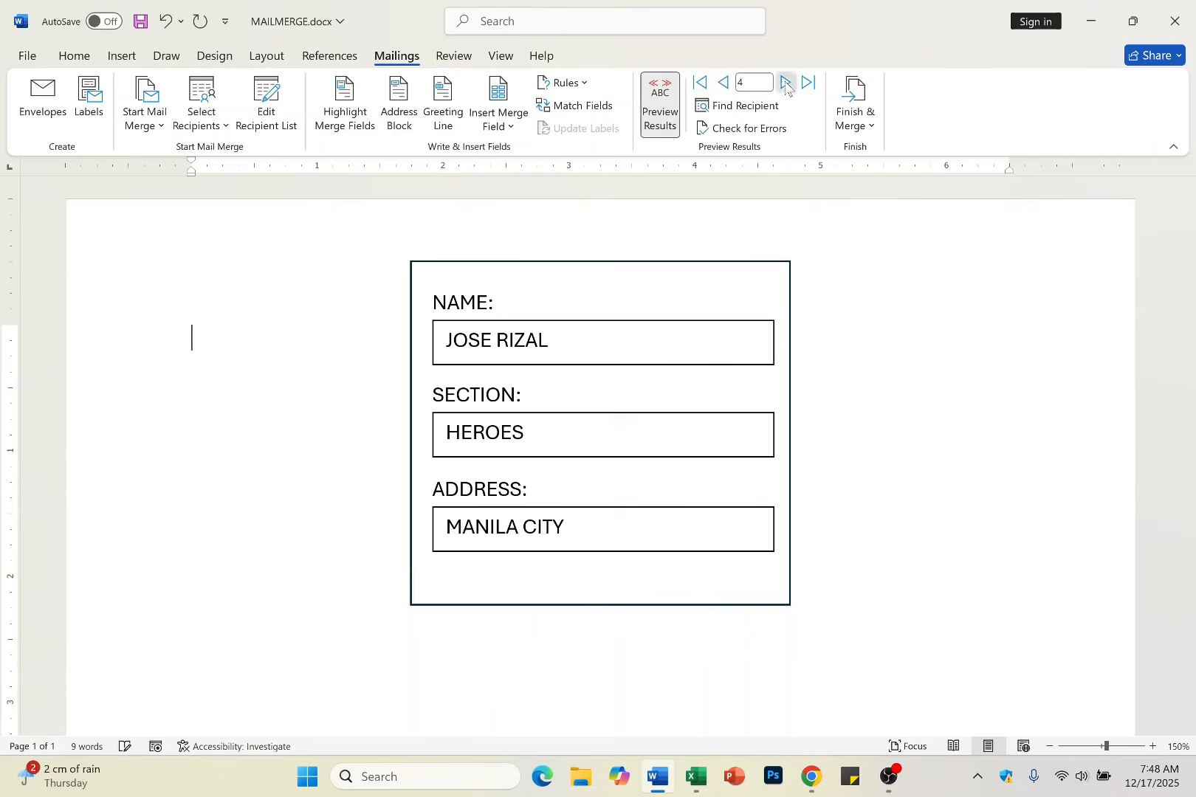